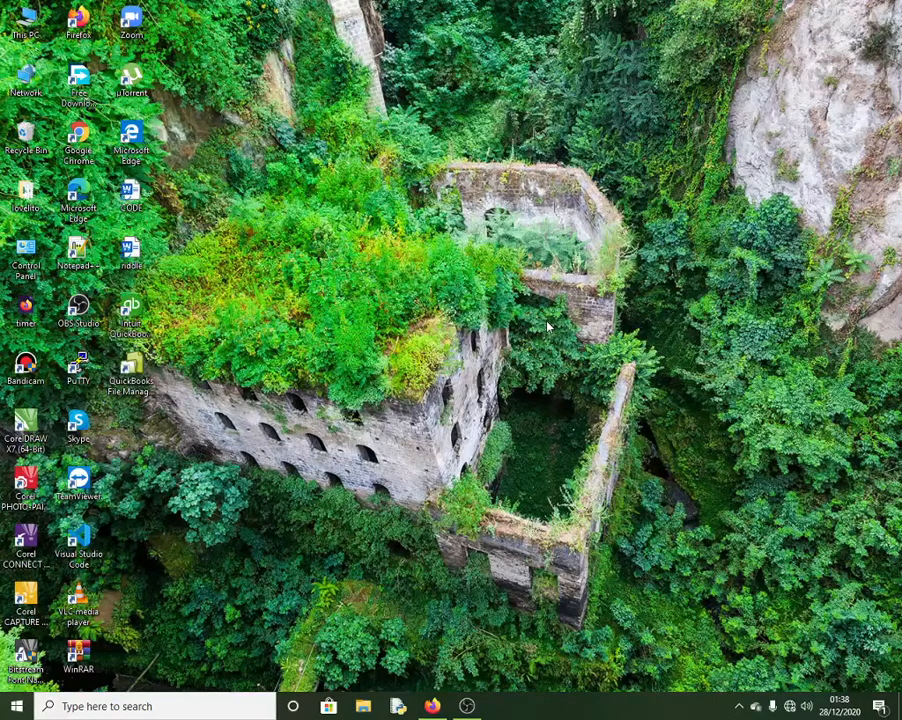
Switch to Firefox, view the student registration form on the Codestar Technologies site, and close the form
left_click(431, 706)
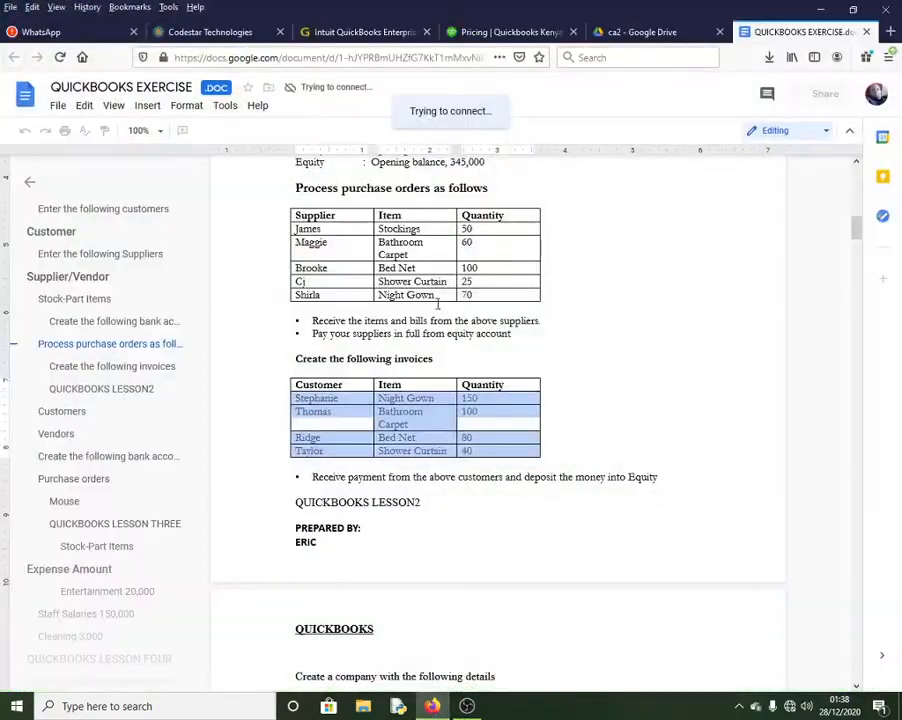
left_click(225, 32)
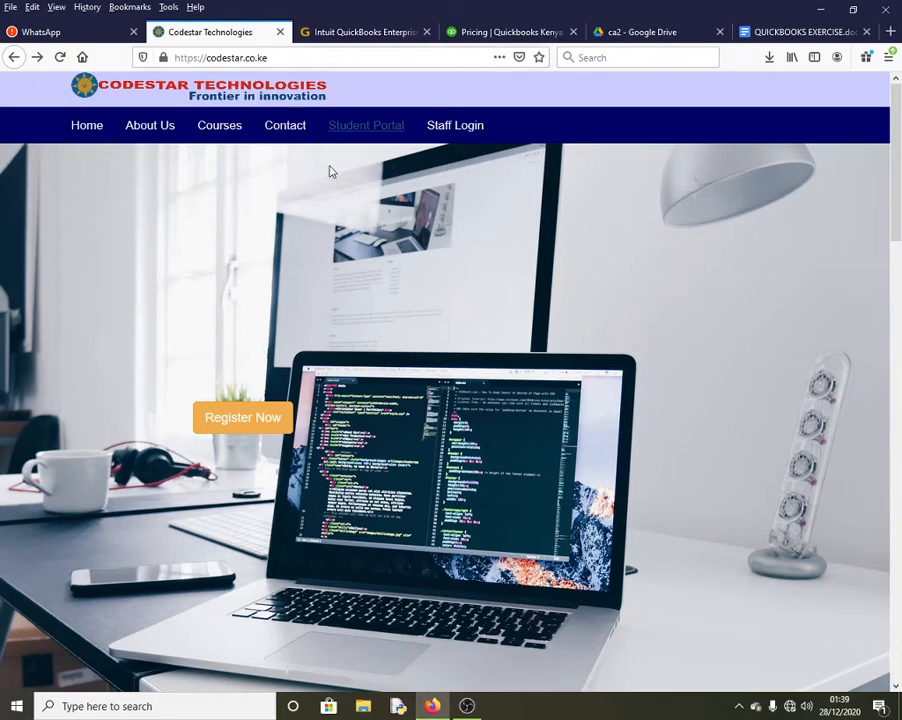
left_click(377, 137)
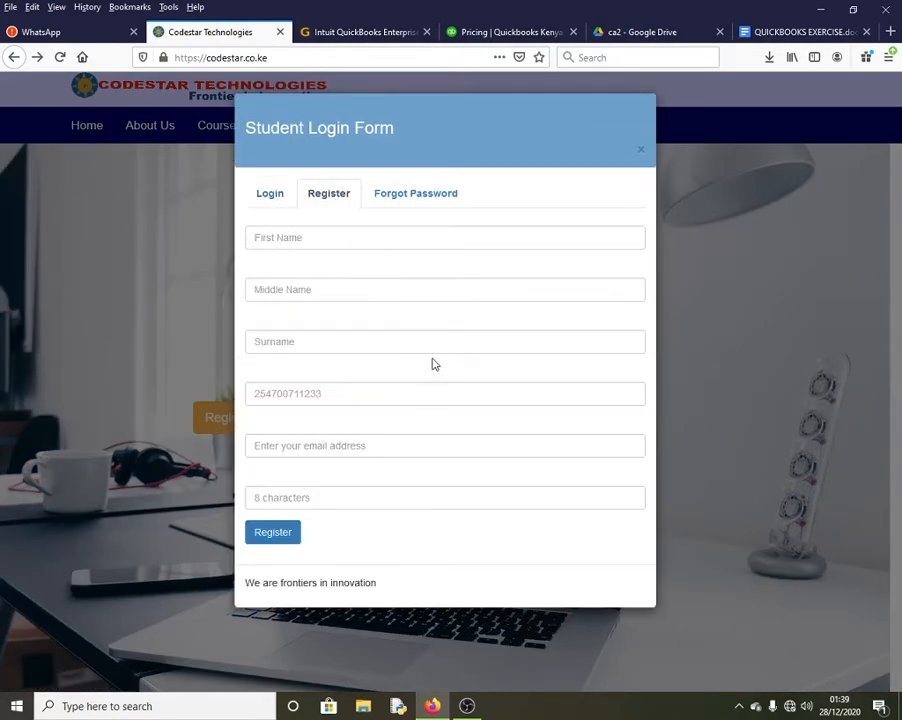
left_click(641, 153)
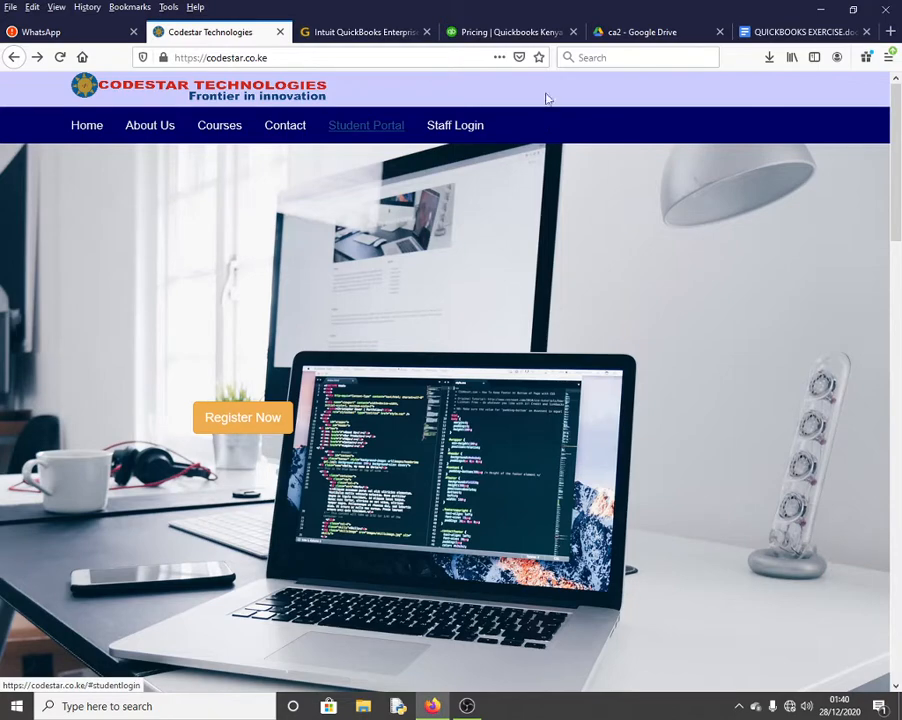
Look over the QuickBooks Kenya pricing page and the setup details on the QuickBooks Enterprise Accountant 2018 download page
left_click(485, 35)
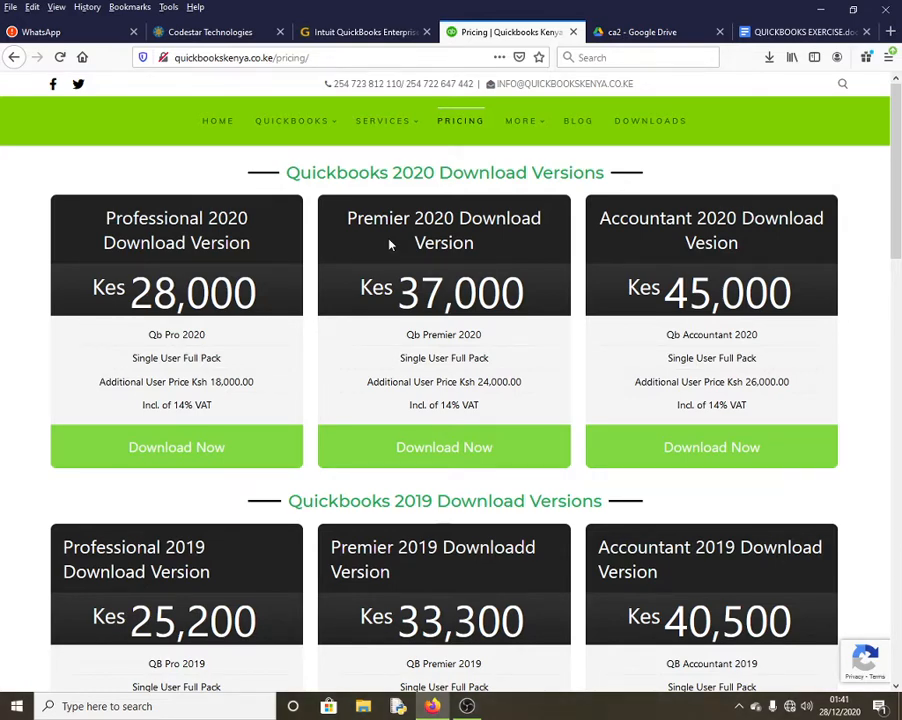
left_click(369, 31)
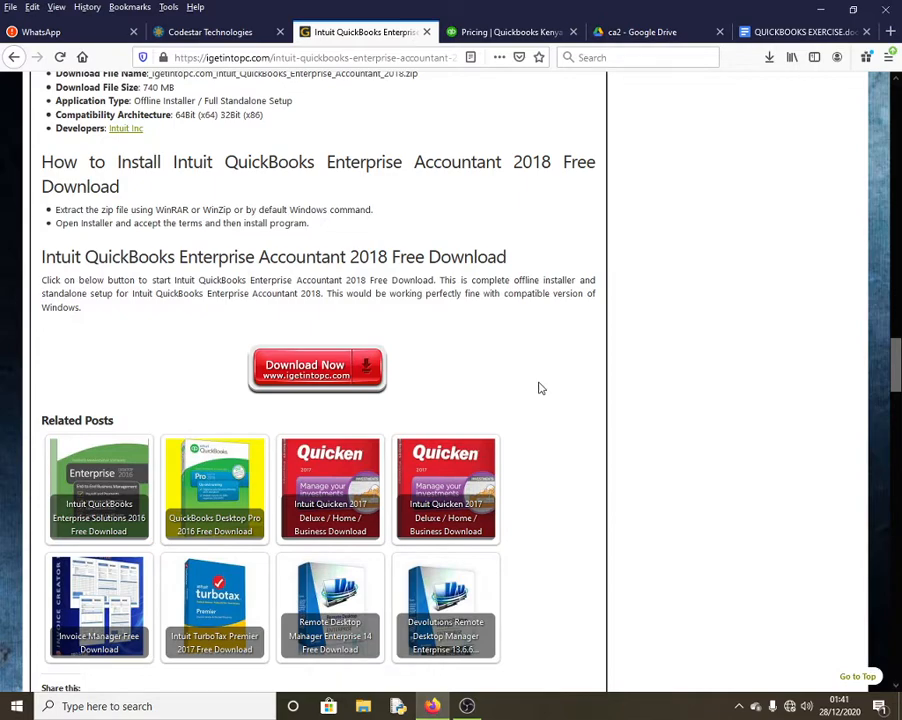
scroll(507, 386, "up", 5)
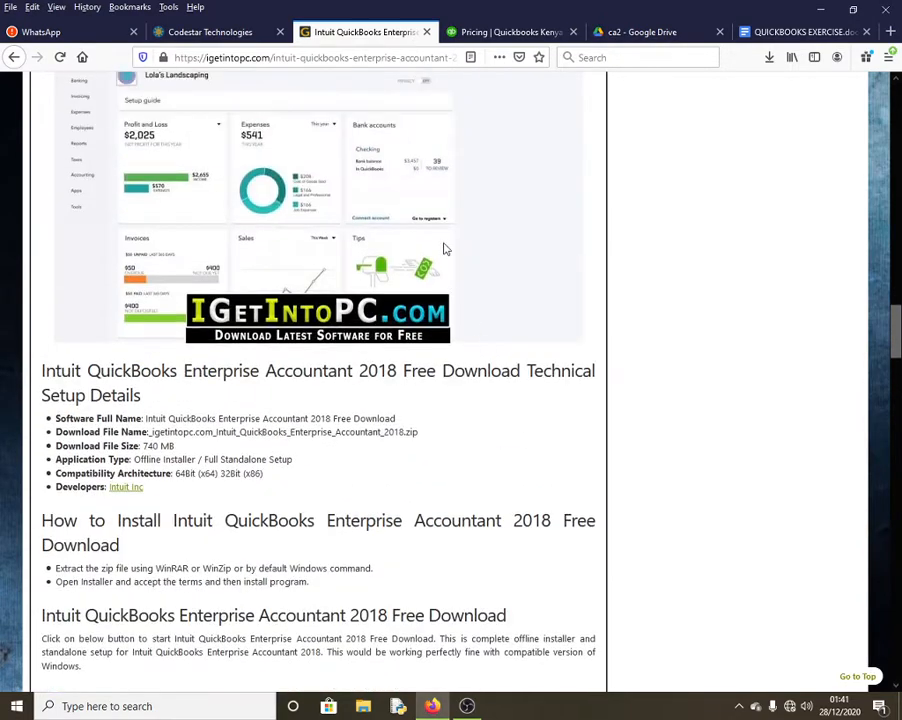
scroll(504, 372, "down", 4)
scroll(418, 229, "up", 5)
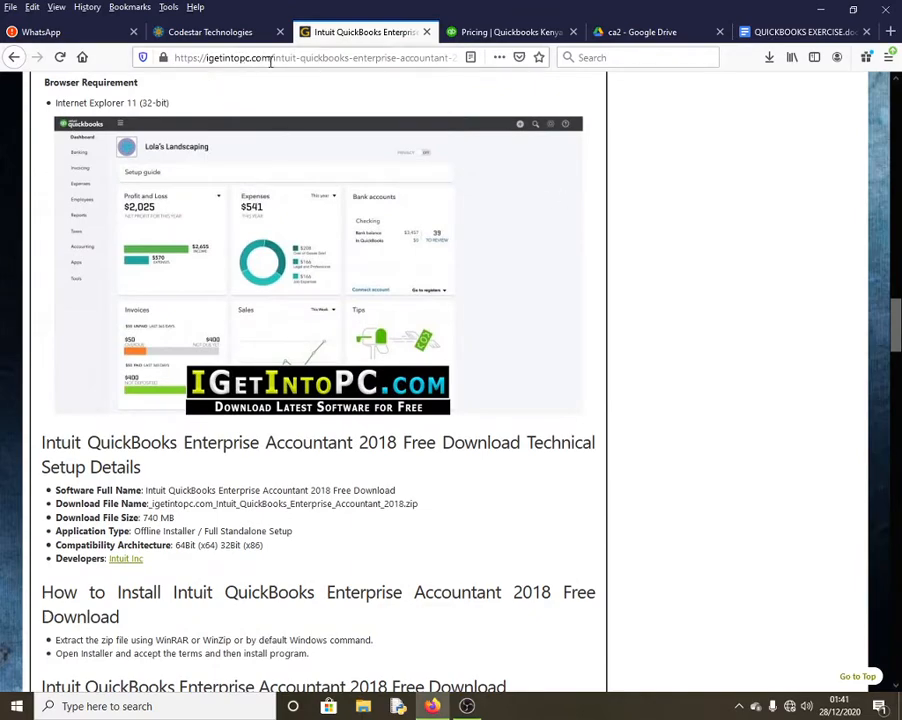
Load the igetintopc.com home page by shortening the download page's address, and activate its website search field
left_click_drag(272, 58, 477, 60)
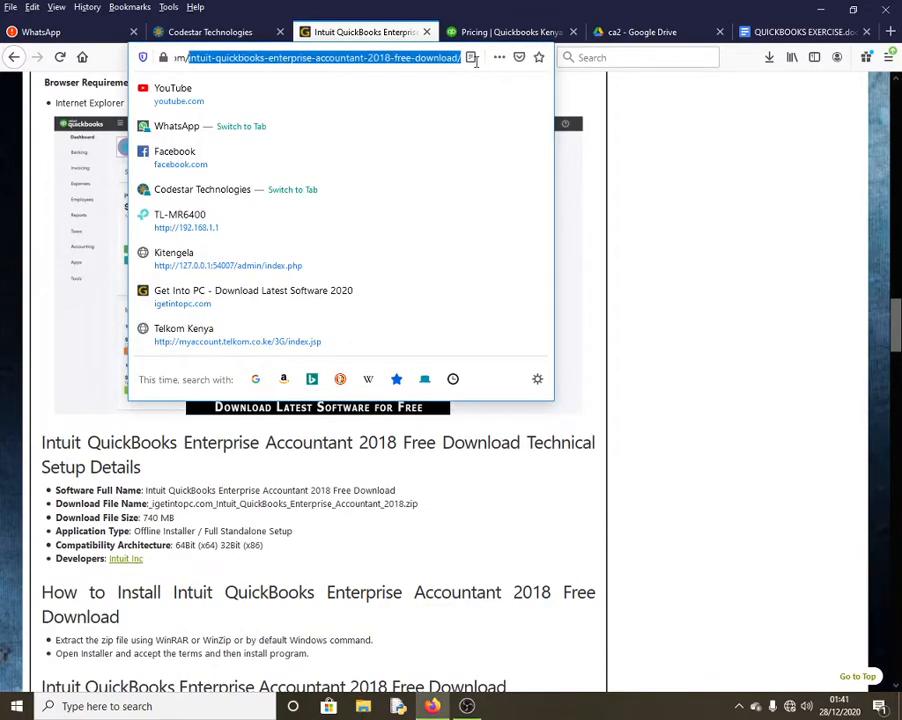
key("ctrl+x")
key("Escape")
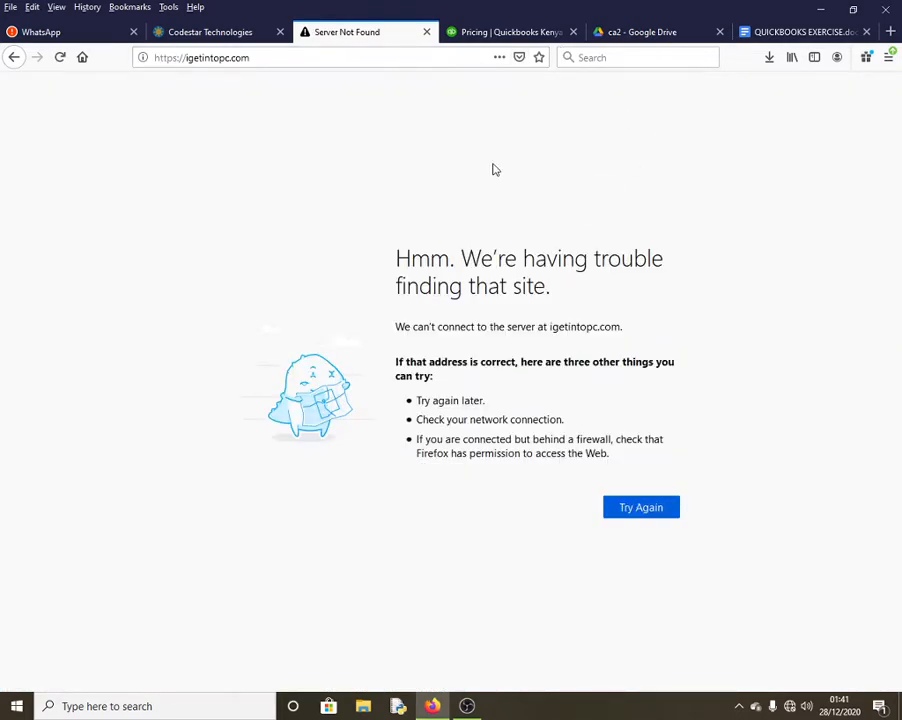
left_click(13, 58)
left_click(38, 58)
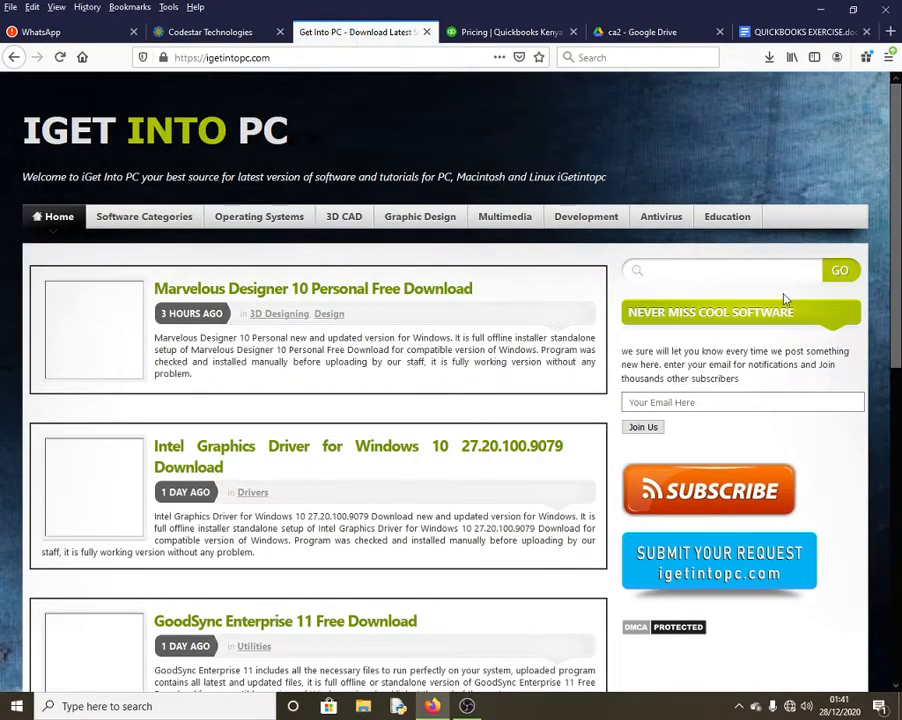
left_click(669, 268)
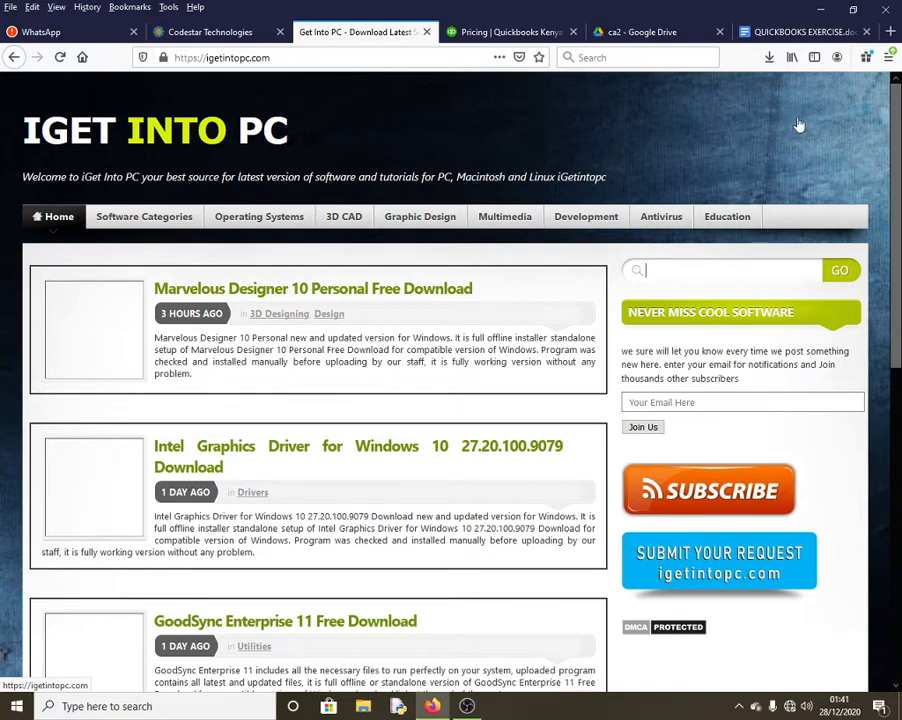
Recheck the QuickBooks 2020 prices on the QuickBooks Kenya site and return to the Get Into PC home page
left_click(740, 708)
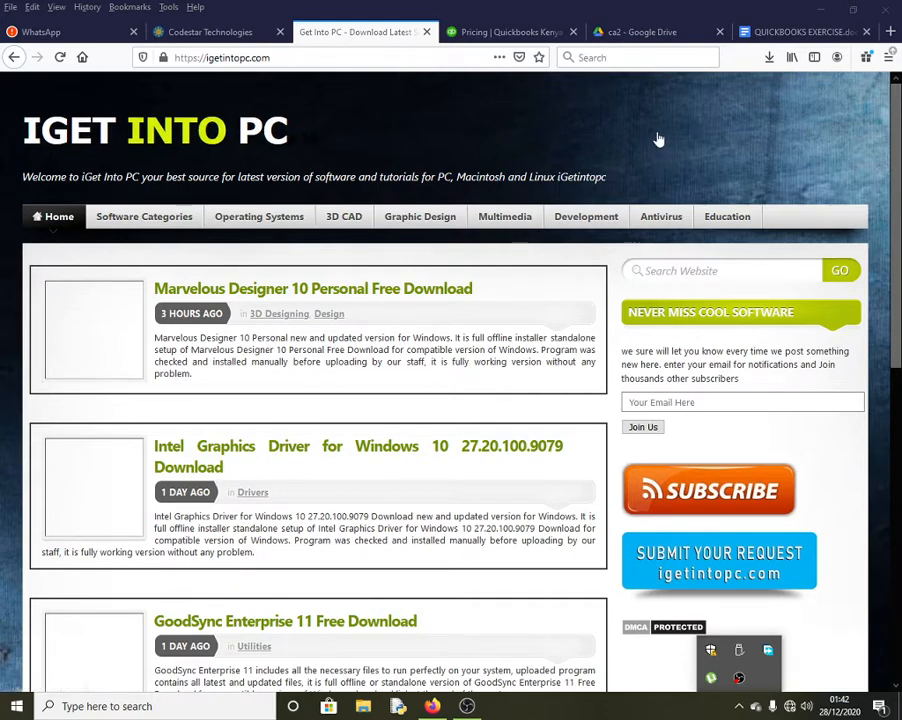
left_click(519, 34)
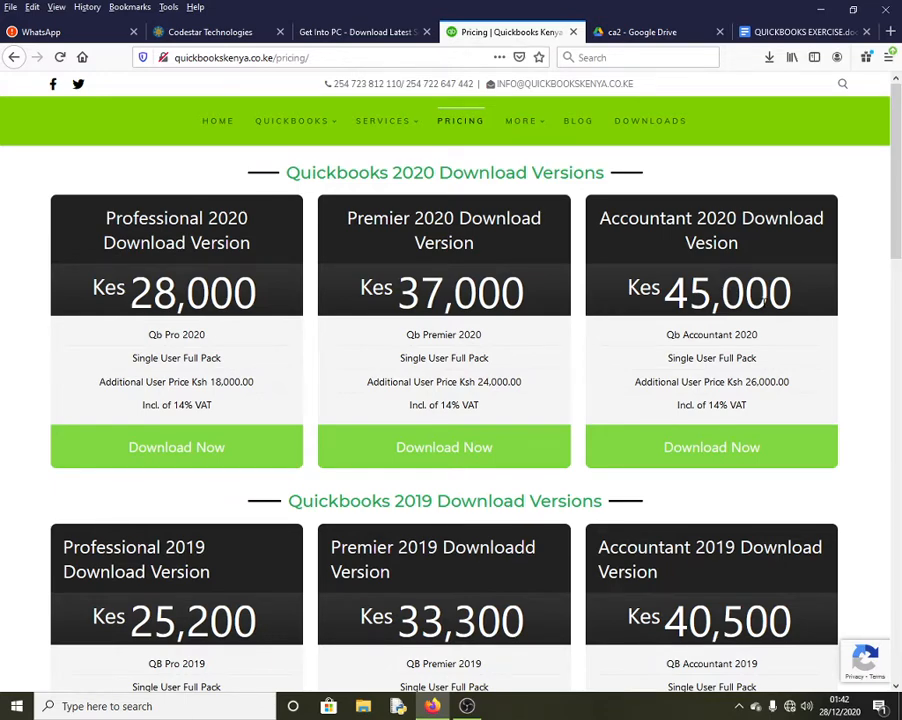
left_click(350, 33)
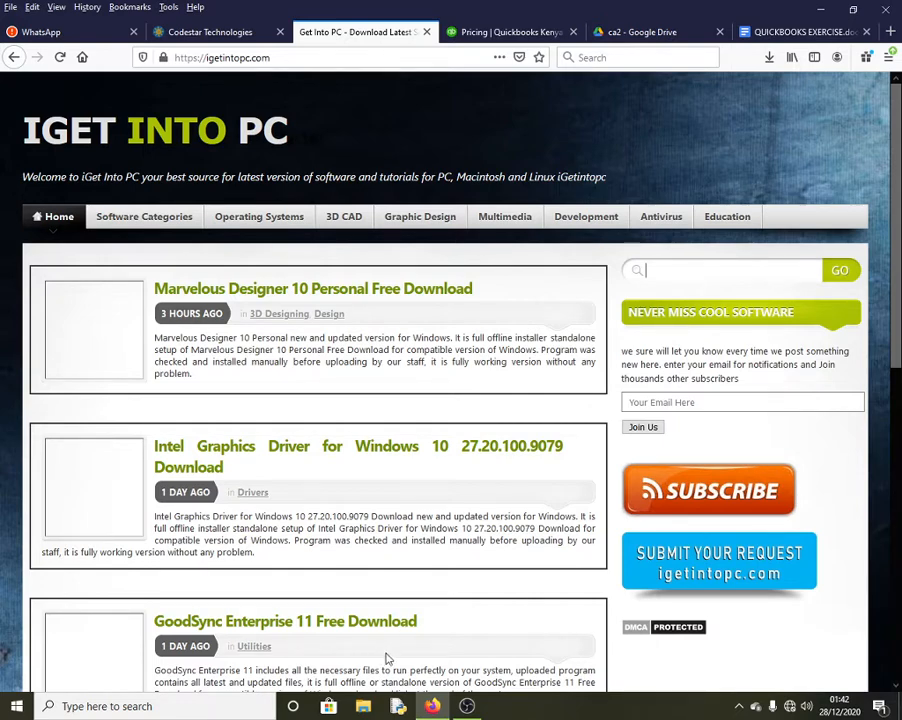
Switch to File Explorer and open the Software folder on Local Disk (D:)
left_click(369, 704)
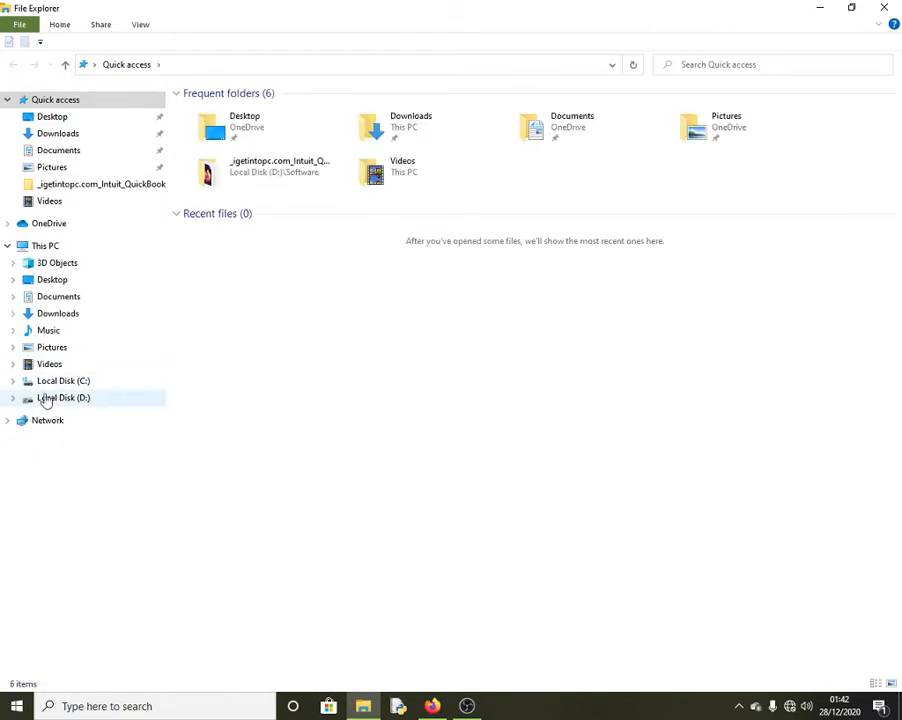
left_click(48, 397)
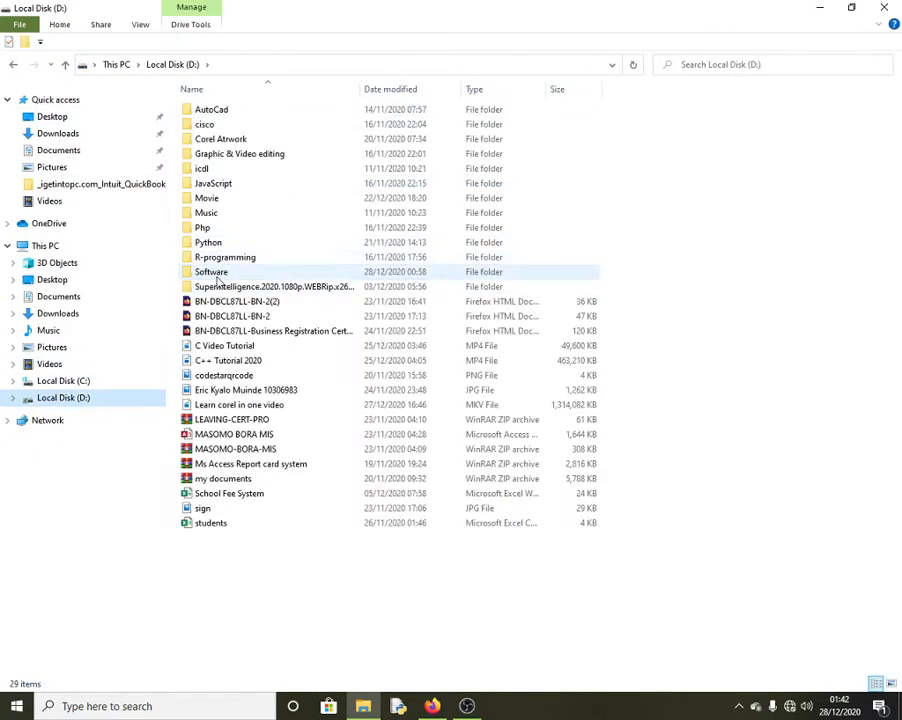
double_click(211, 272)
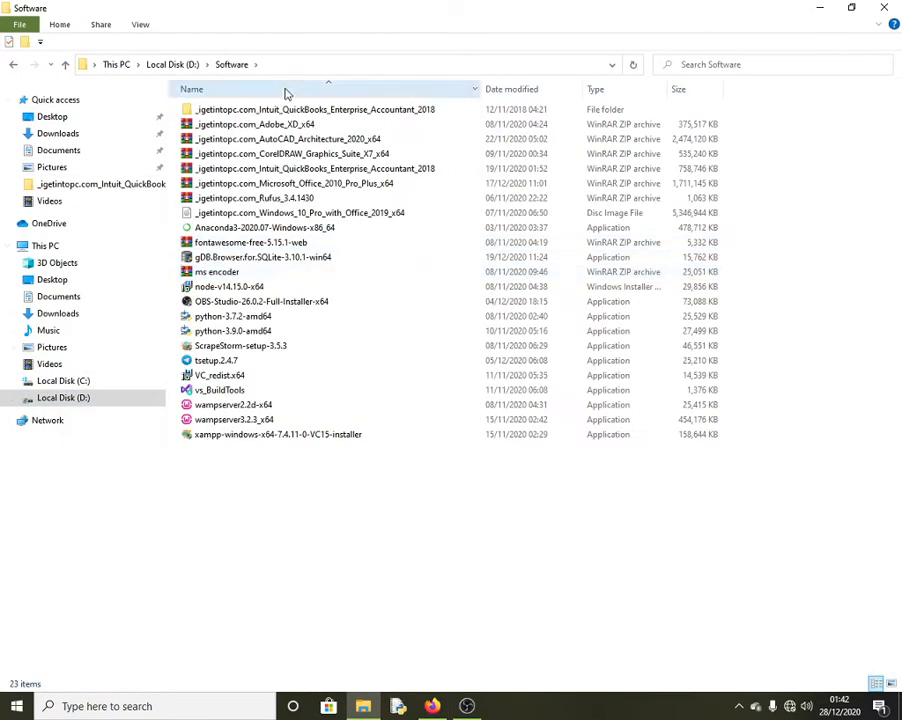
Locate the QuickBooks Enterprise Accountant 2018 ZIP archive and open the extracted folder of the same name
left_click(329, 170)
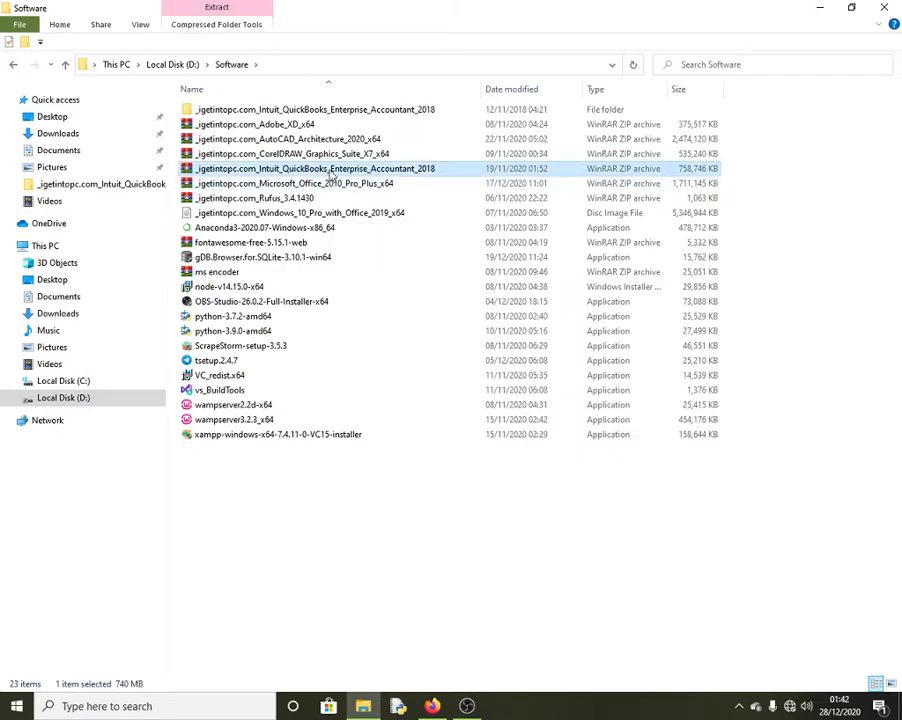
left_click(344, 112)
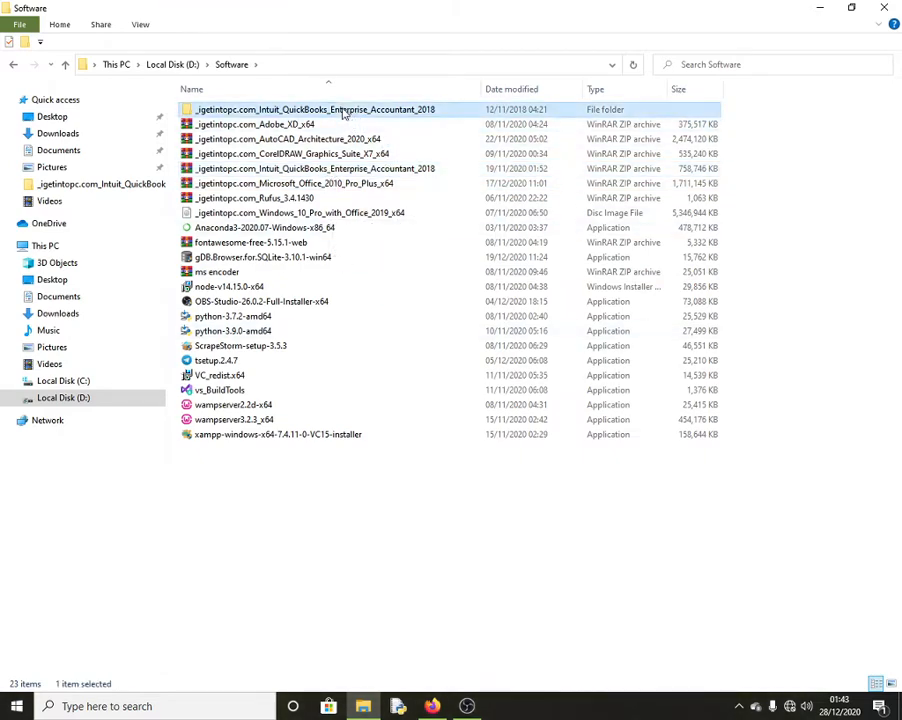
double_click(344, 112)
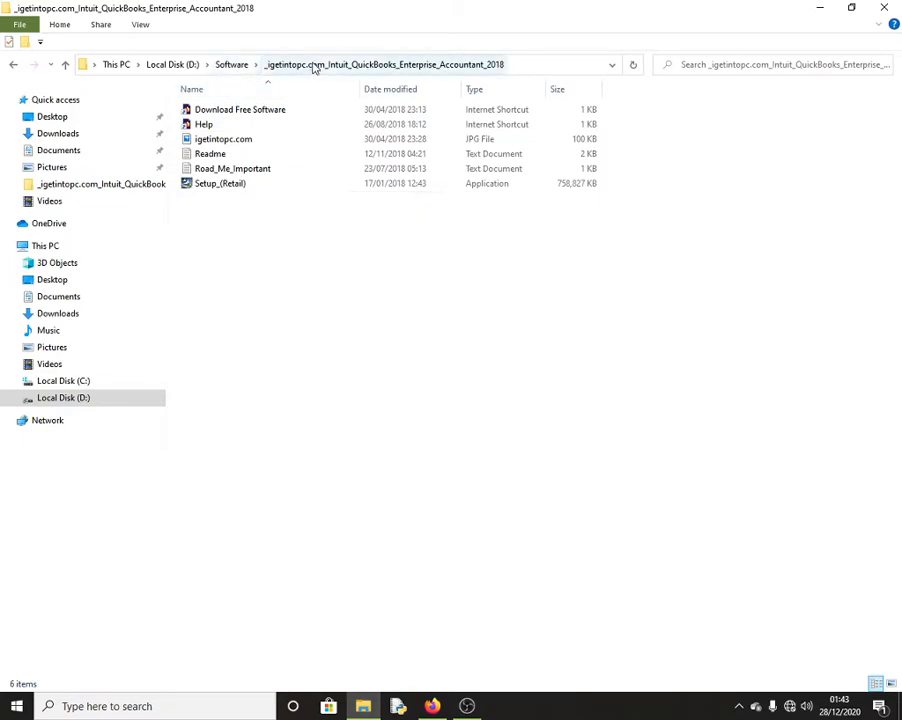
left_click(231, 64)
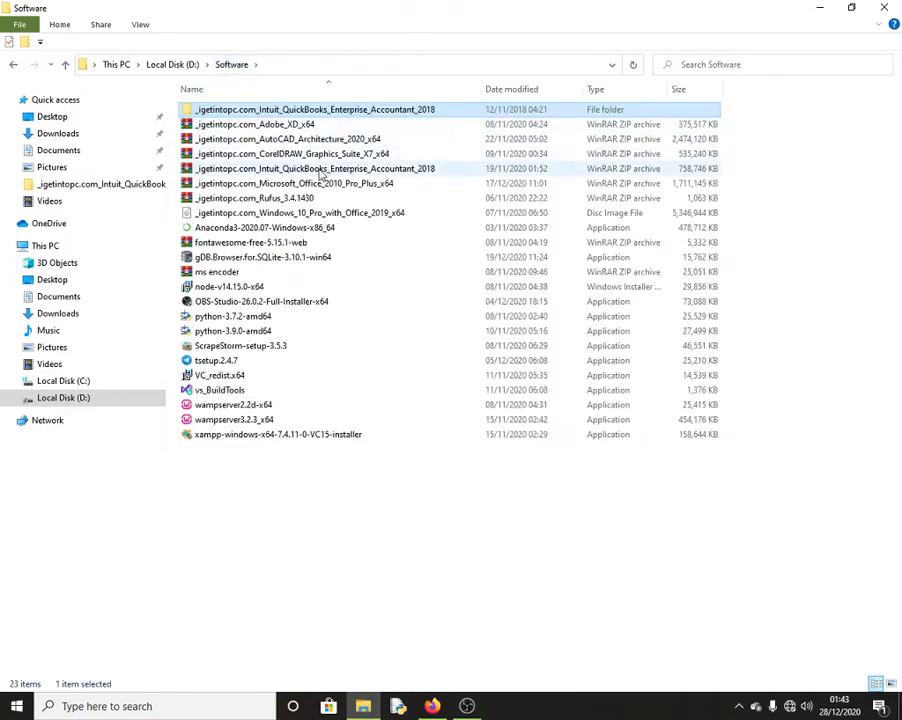
left_click(368, 172)
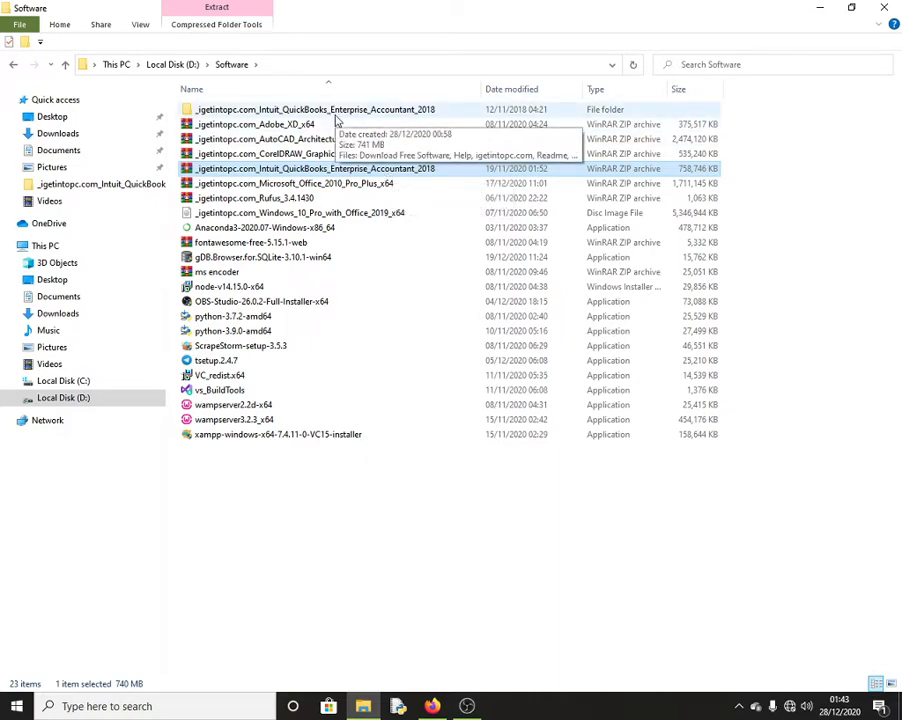
double_click(312, 111)
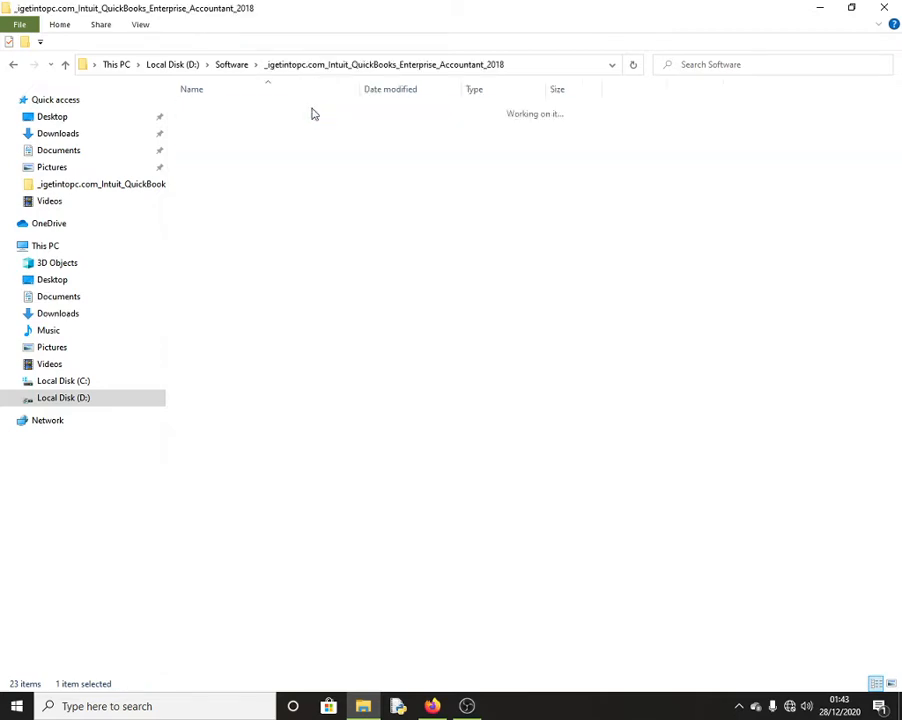
Examine the serial number, product code and validation code in the Readme file, and close the file and the folder window
double_click(237, 156)
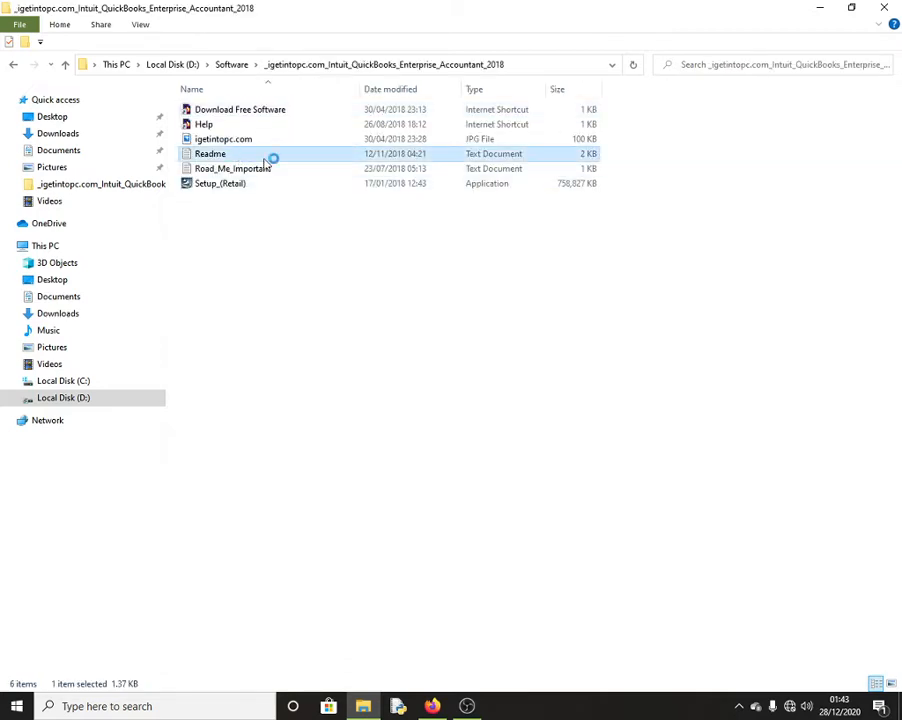
left_click(755, 92)
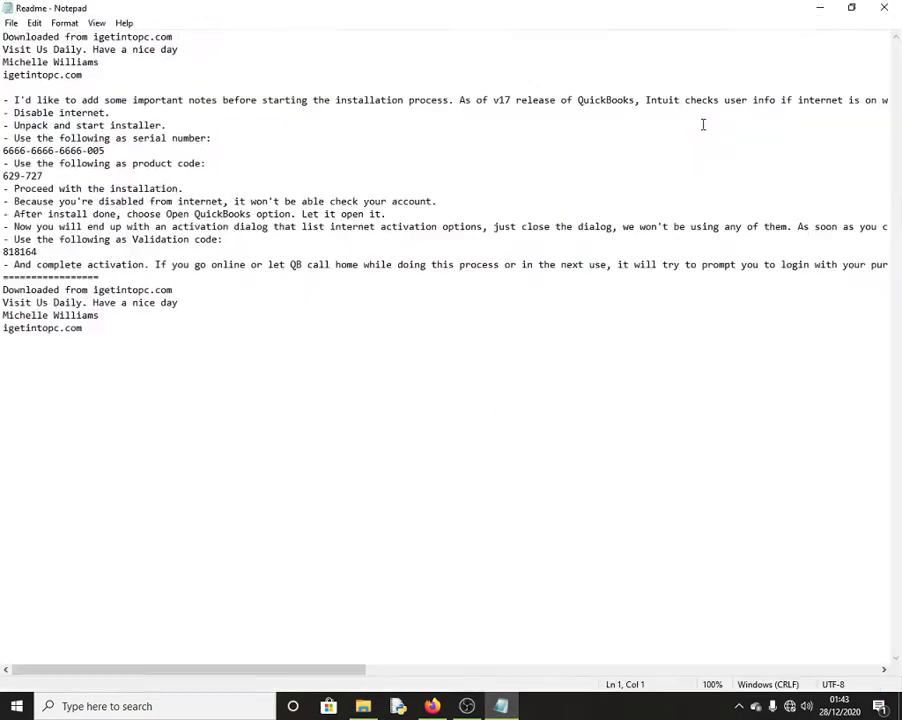
left_click_drag(106, 150, 3, 177)
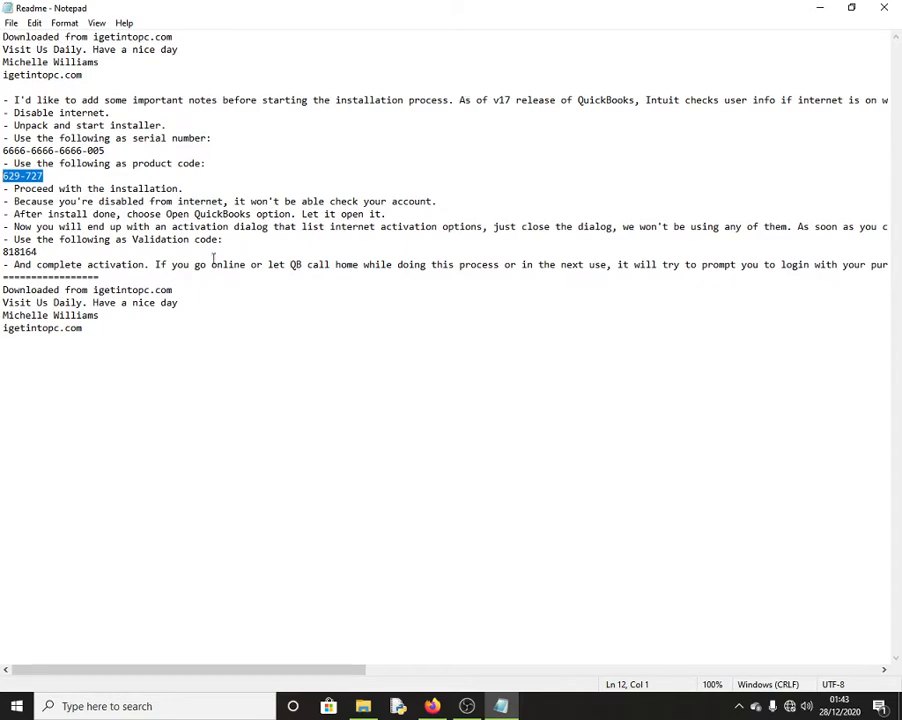
left_click_drag(40, 252, 3, 252)
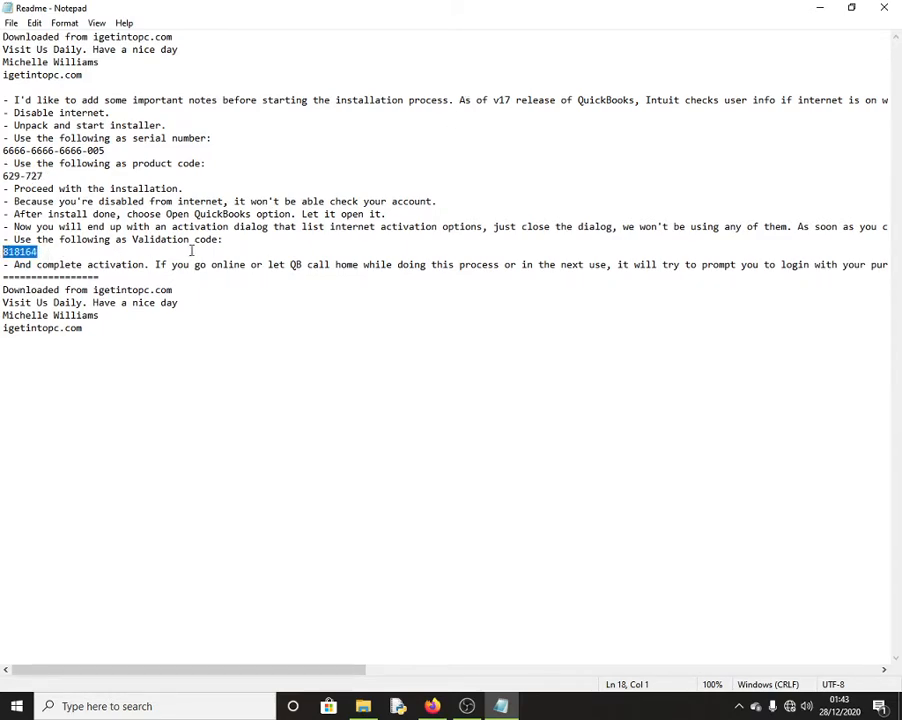
left_click(37, 252)
left_click(884, 7)
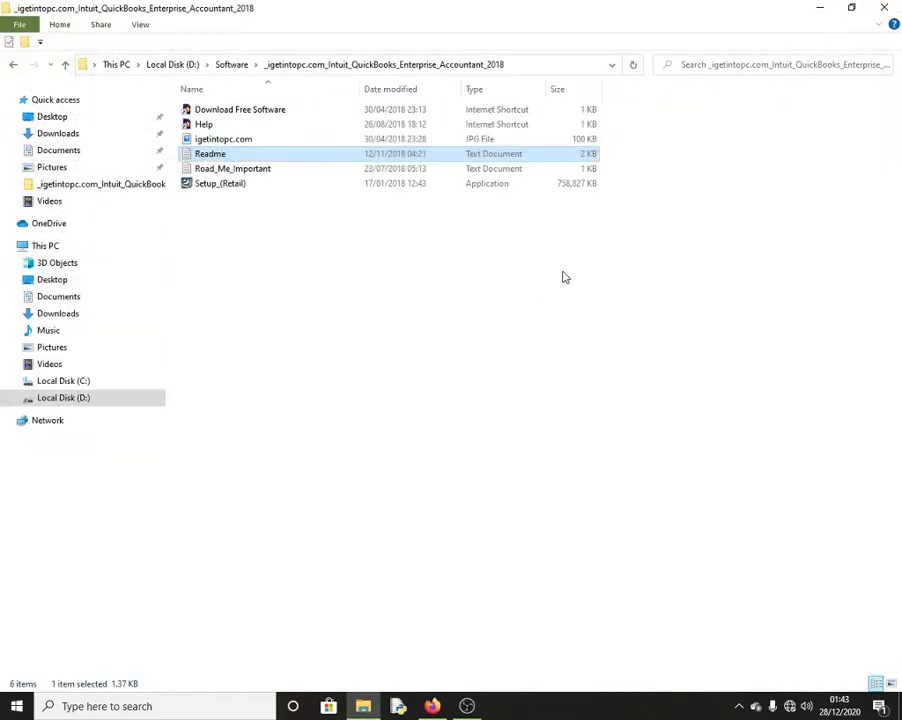
left_click(885, 7)
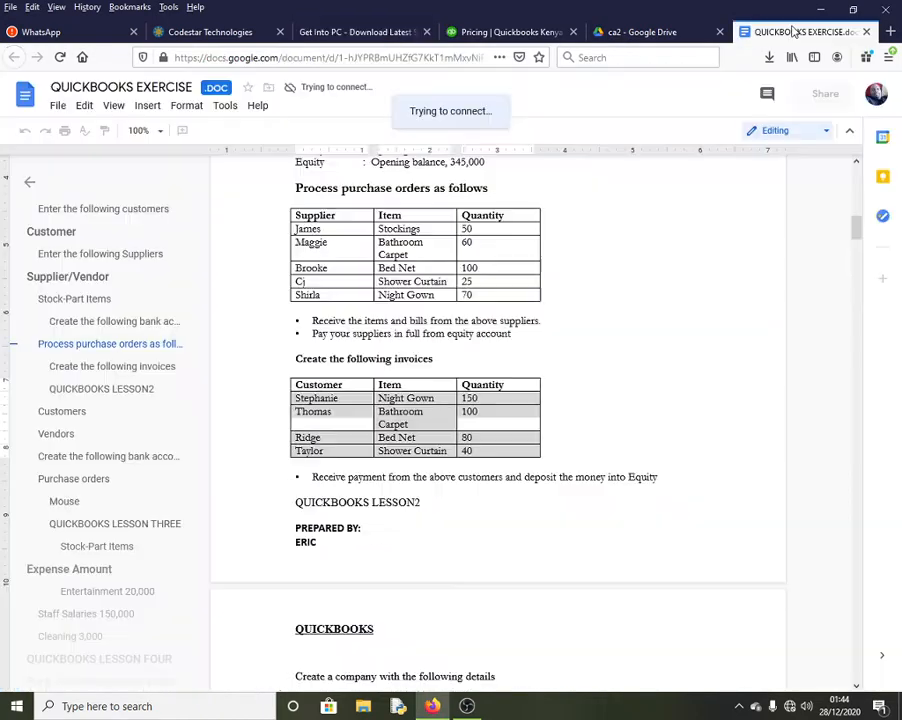
Review the QUICKBOOKS EXERCISE document from the invoices up to the company details, and return to the Codestar Technologies site
left_click(787, 31)
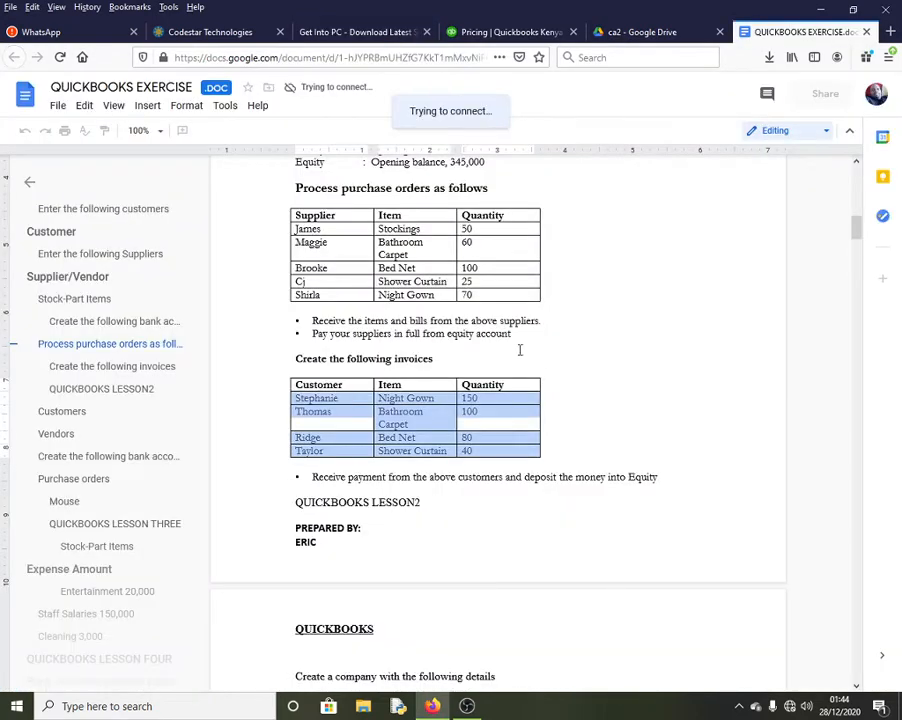
scroll(545, 348, "down", 1)
left_click(592, 323)
scroll(518, 238, "up", 2)
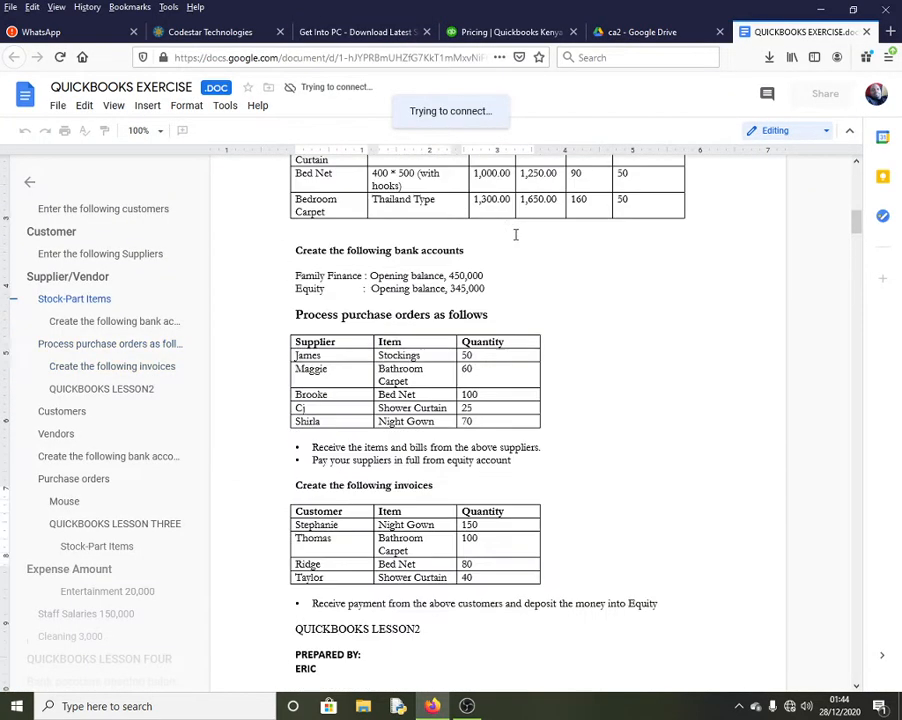
scroll(521, 236, "up", 3)
scroll(457, 450, "down", 3)
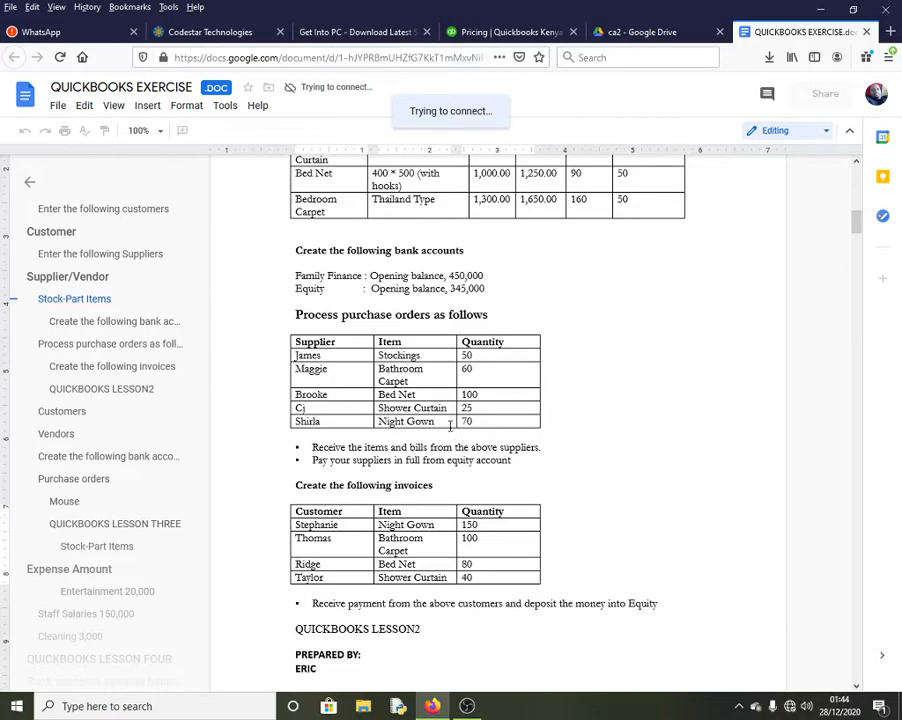
scroll(813, 275, "up", 10)
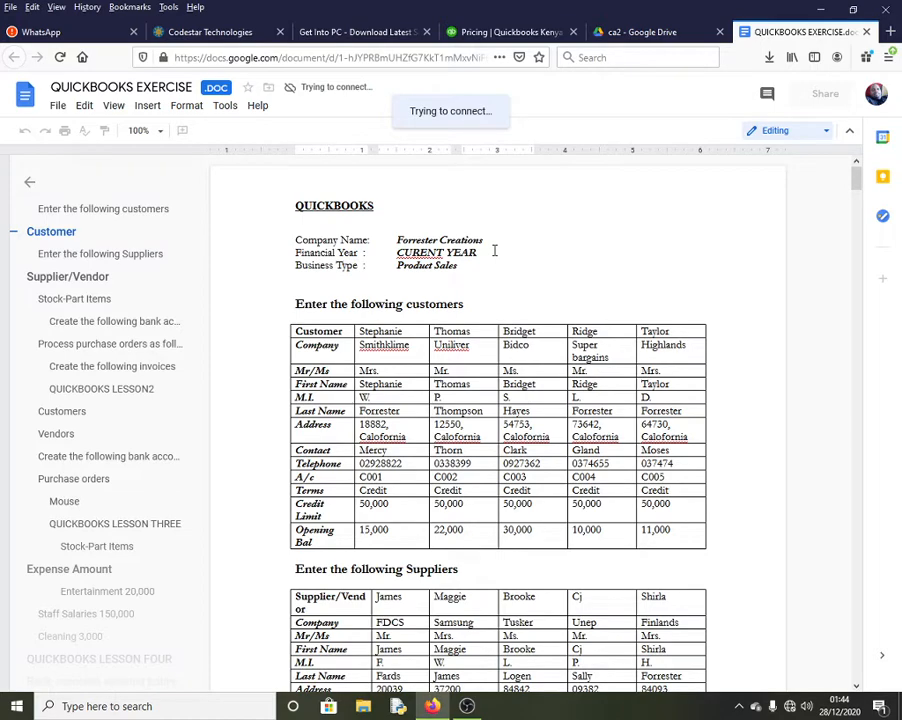
left_click(140, 26)
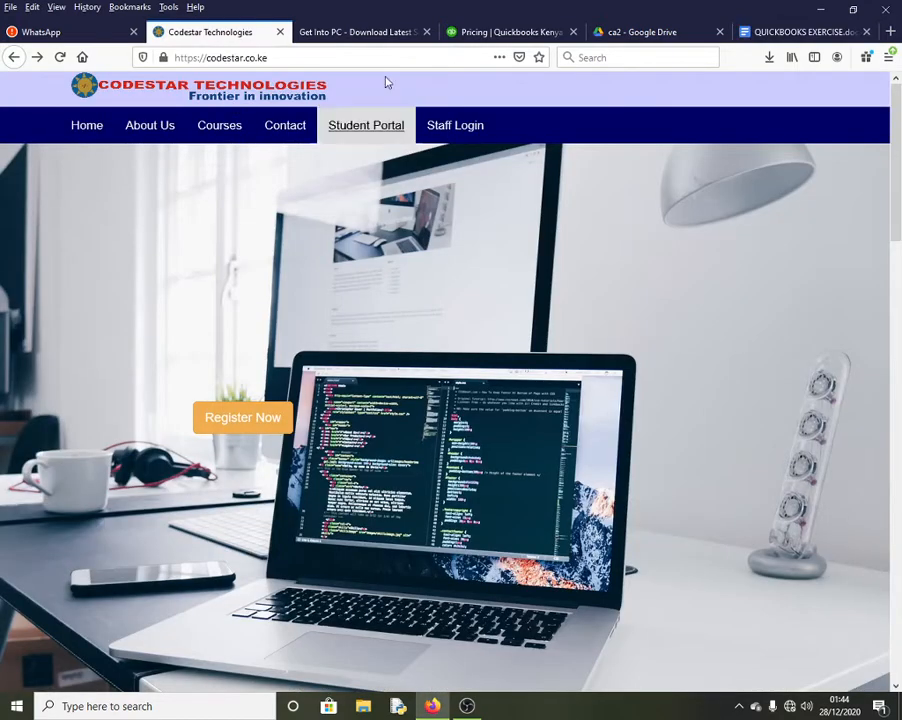
Review the customer and supplier tables at the start of the QUICKBOOKS EXERCISE document
left_click(800, 31)
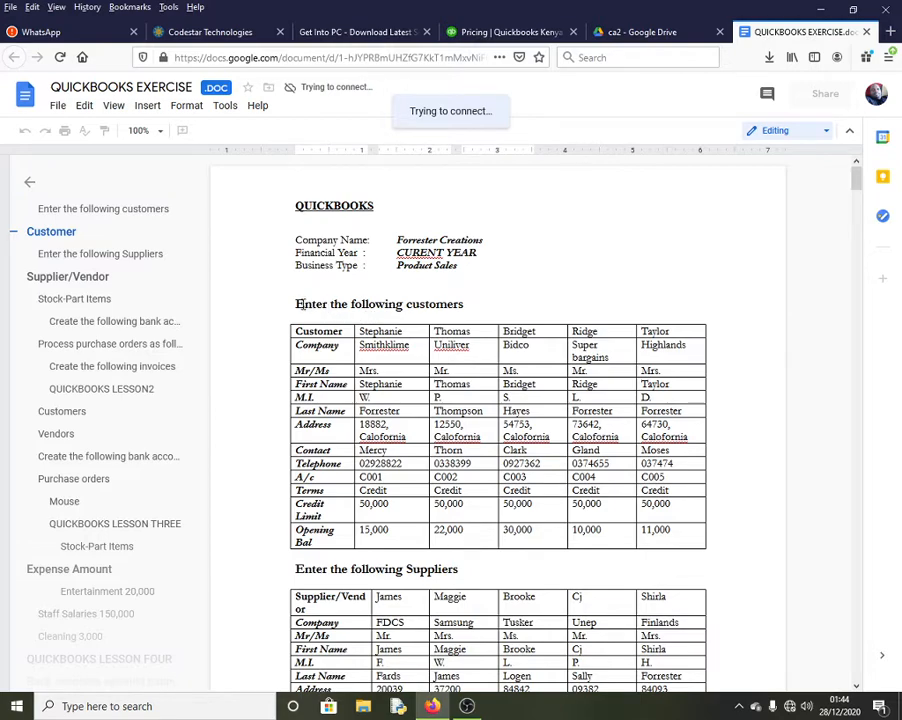
left_click_drag(296, 304, 479, 304)
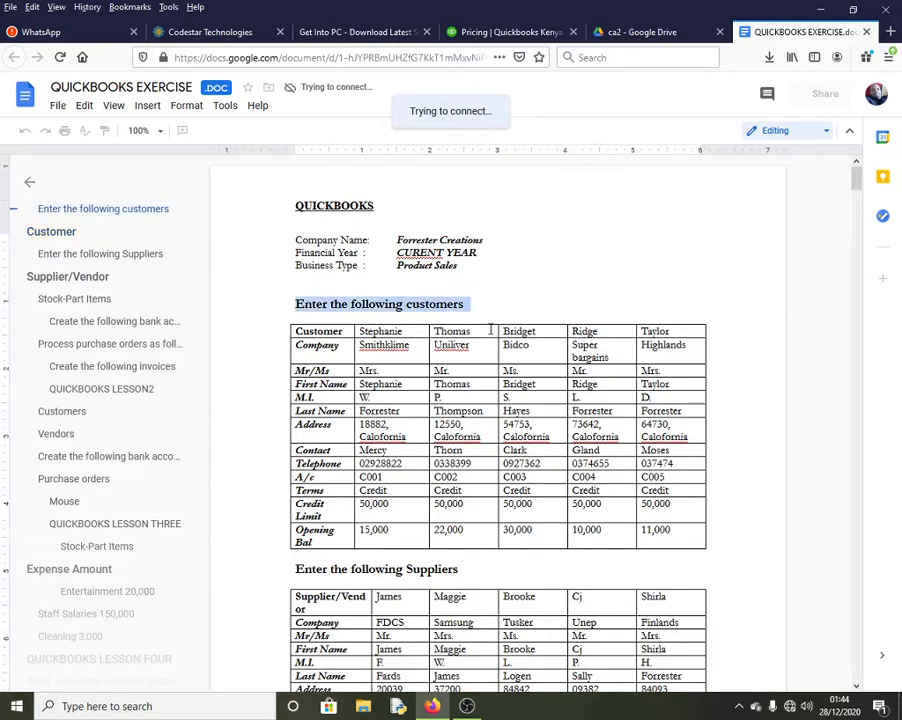
scroll(482, 318, "down", 4)
left_click_drag(291, 377, 504, 384)
left_click(505, 377)
scroll(505, 375, "down", 9)
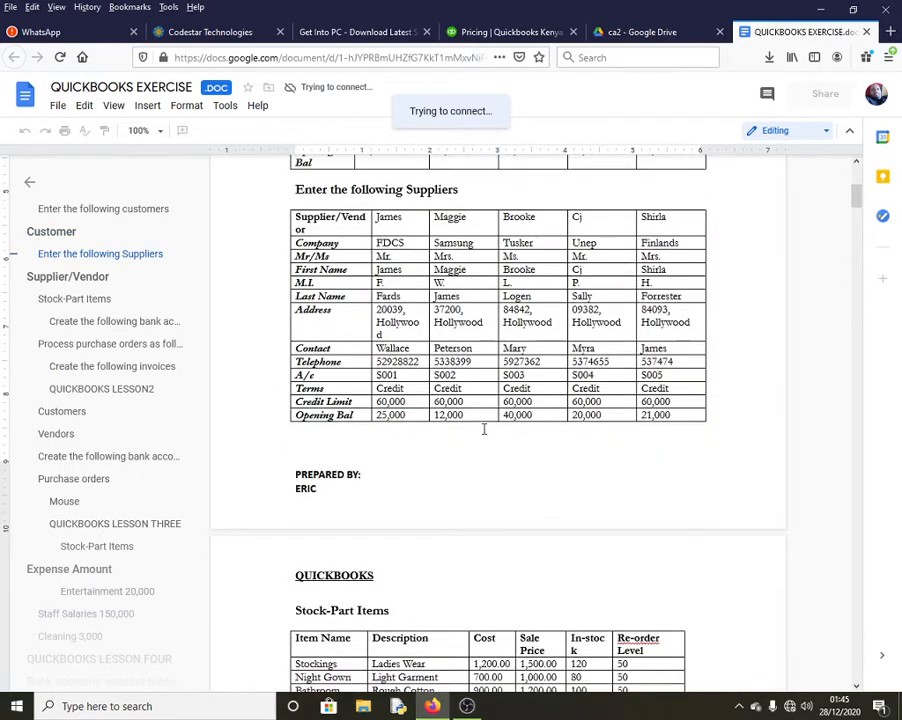
Examine the Stock-Part Items table and the bank accounts with their opening balances, highlighting the heading and the account lines
left_click_drag(296, 357, 471, 368)
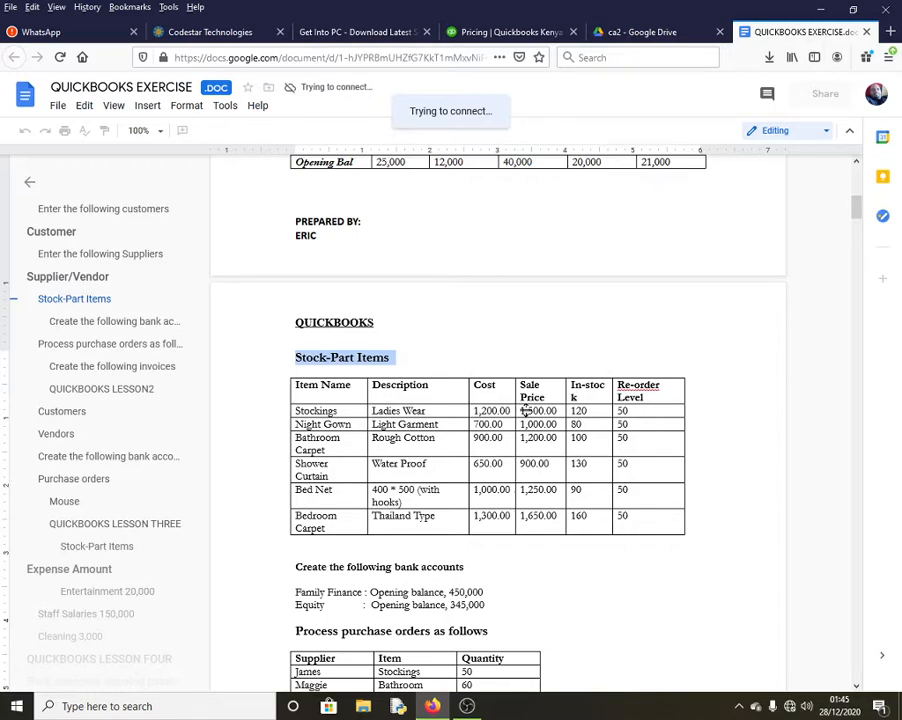
left_click(486, 429)
scroll(430, 519, "down", 1)
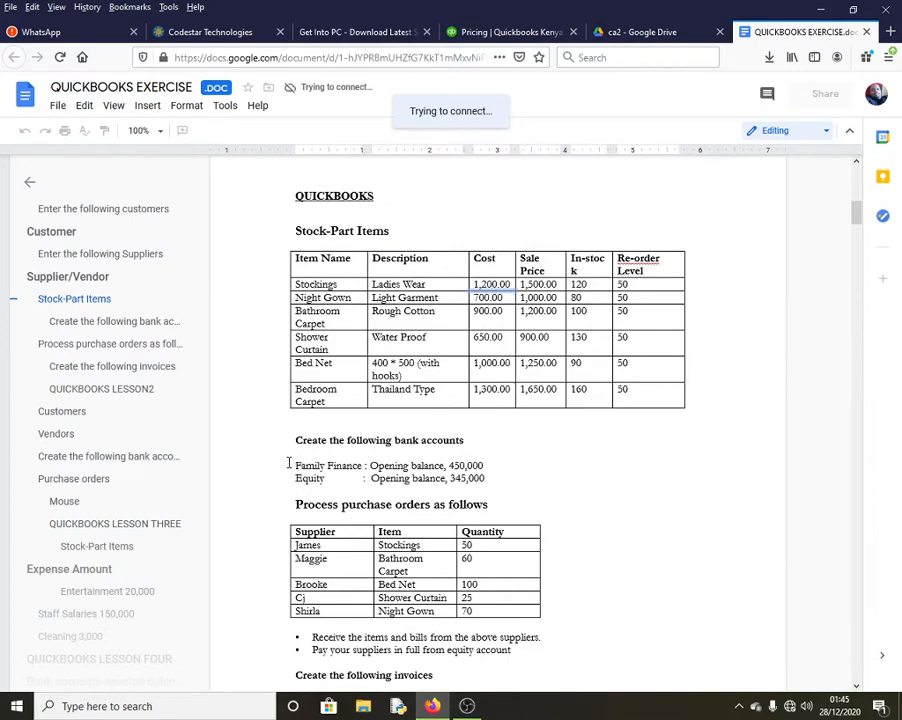
left_click_drag(292, 463, 494, 478)
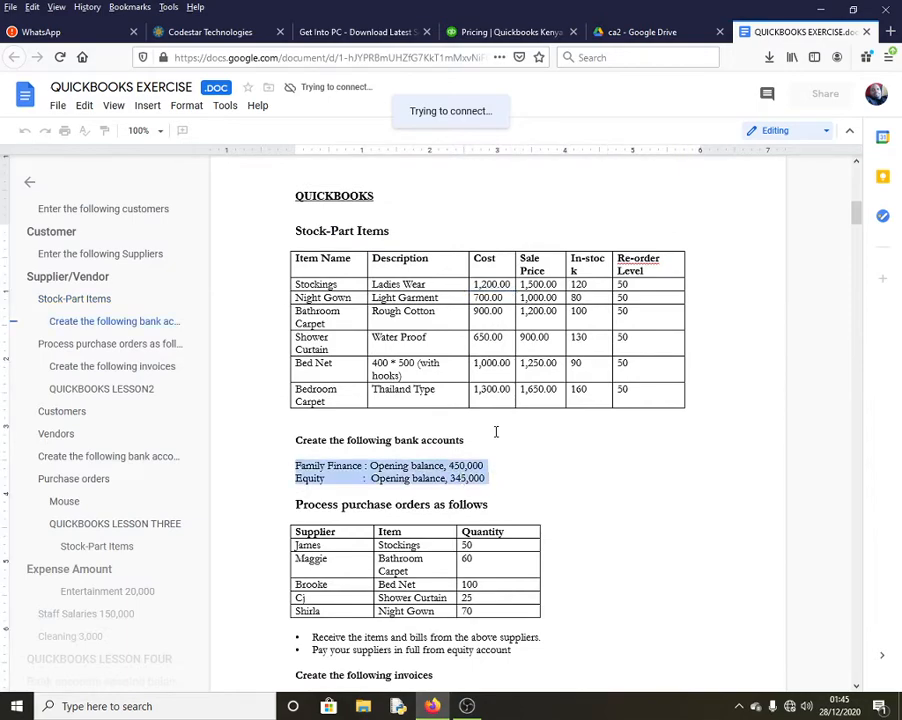
Review the purchase orders and invoices tables by highlighting each one, and return to the customers section
scroll(490, 425, "down", 3)
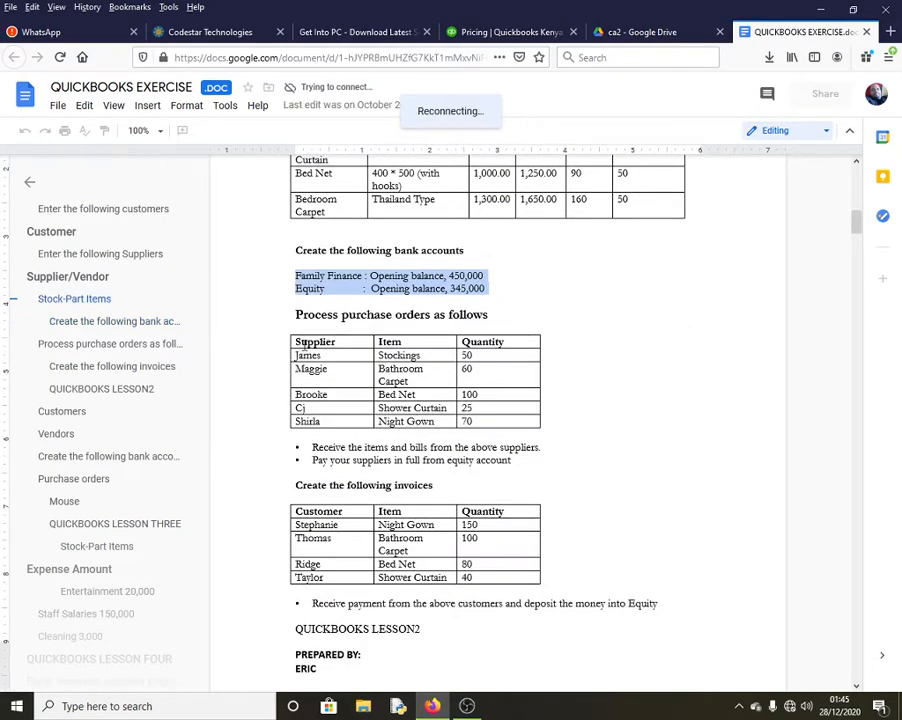
left_click_drag(297, 341, 514, 423)
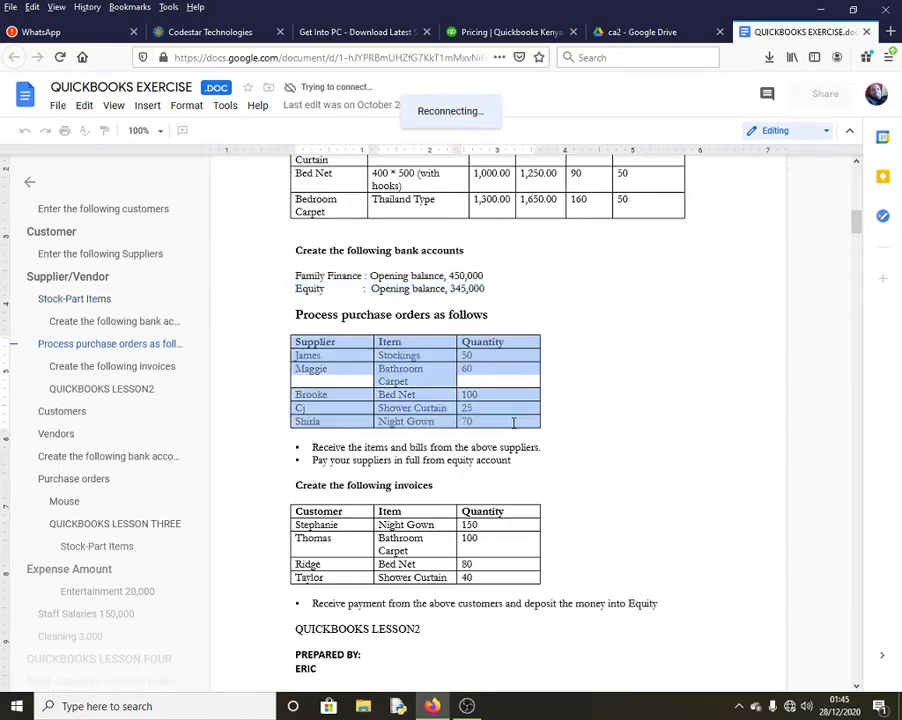
left_click(307, 512)
left_click_drag(307, 512, 499, 578)
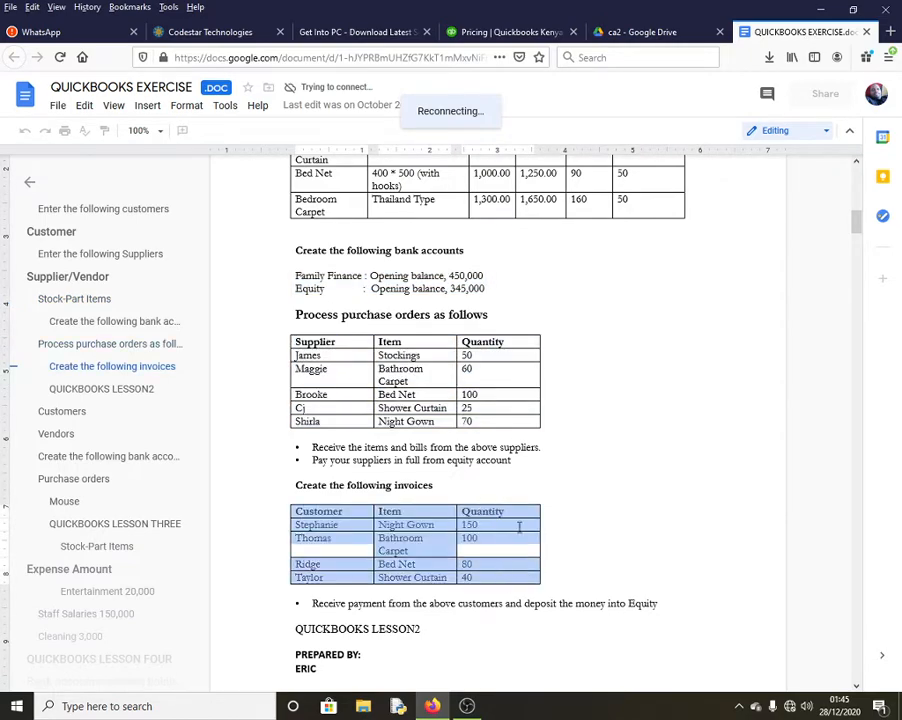
scroll(539, 489, "down", 4)
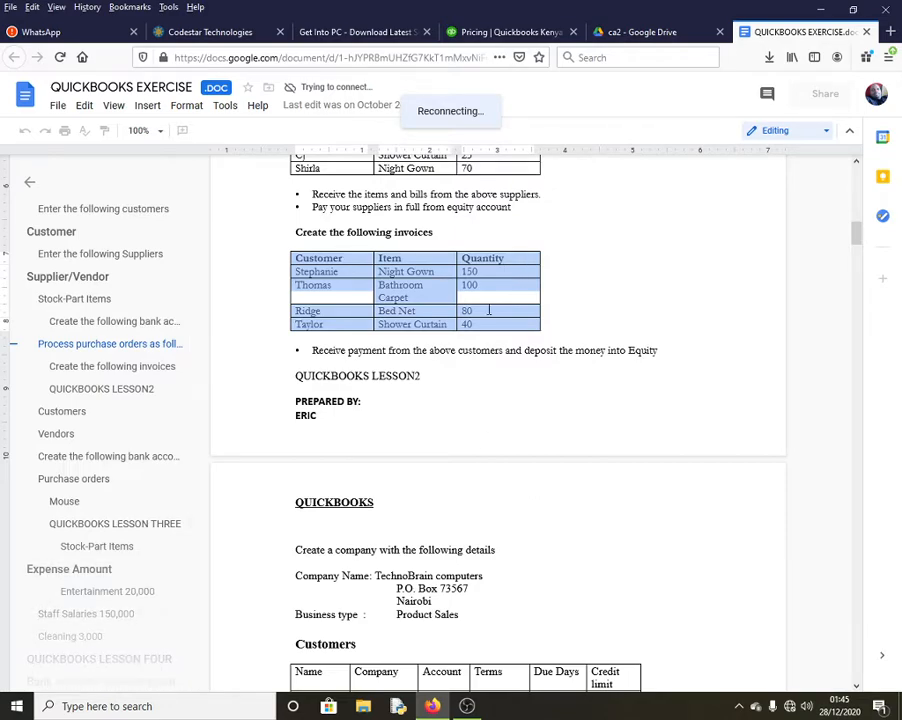
scroll(494, 310, "up", 9)
scroll(485, 296, "up", 5)
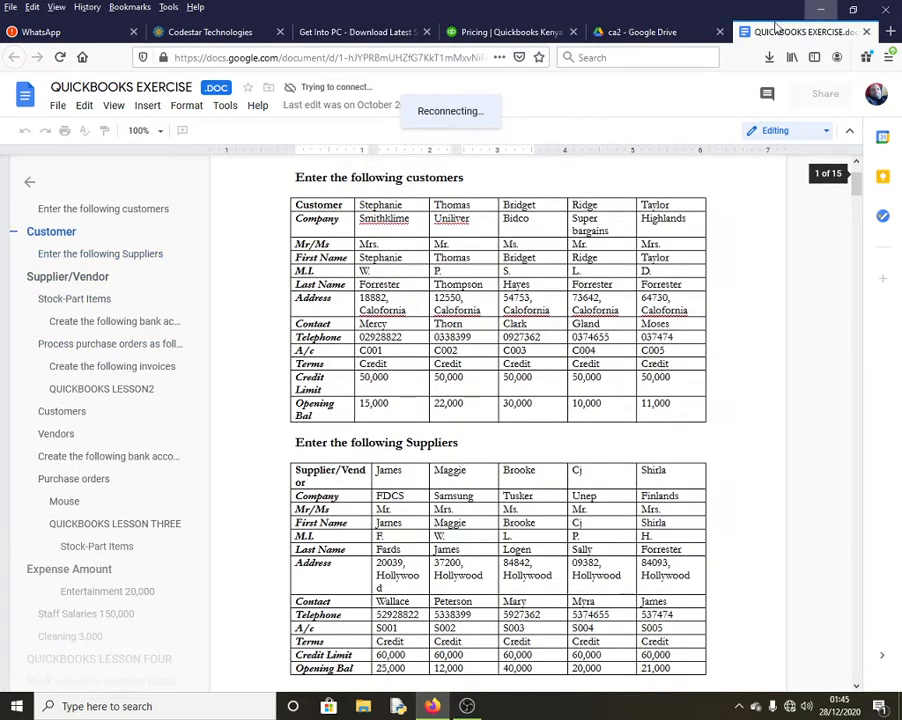
Revisit the ca2 folder in Google Drive and the Get Into PC site, and return to the exercise document
left_click(645, 32)
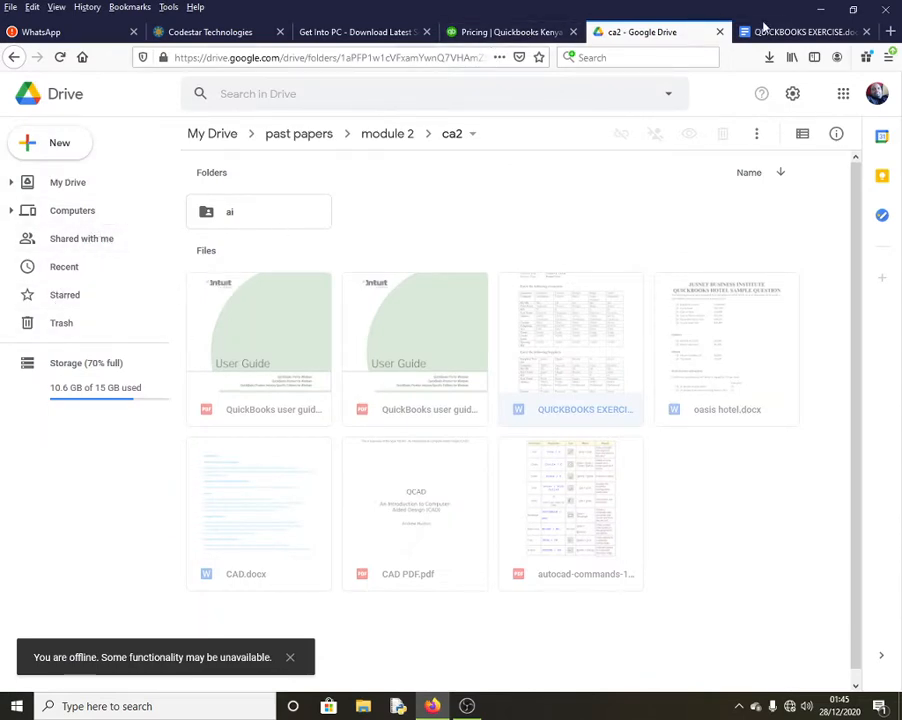
left_click(600, 57)
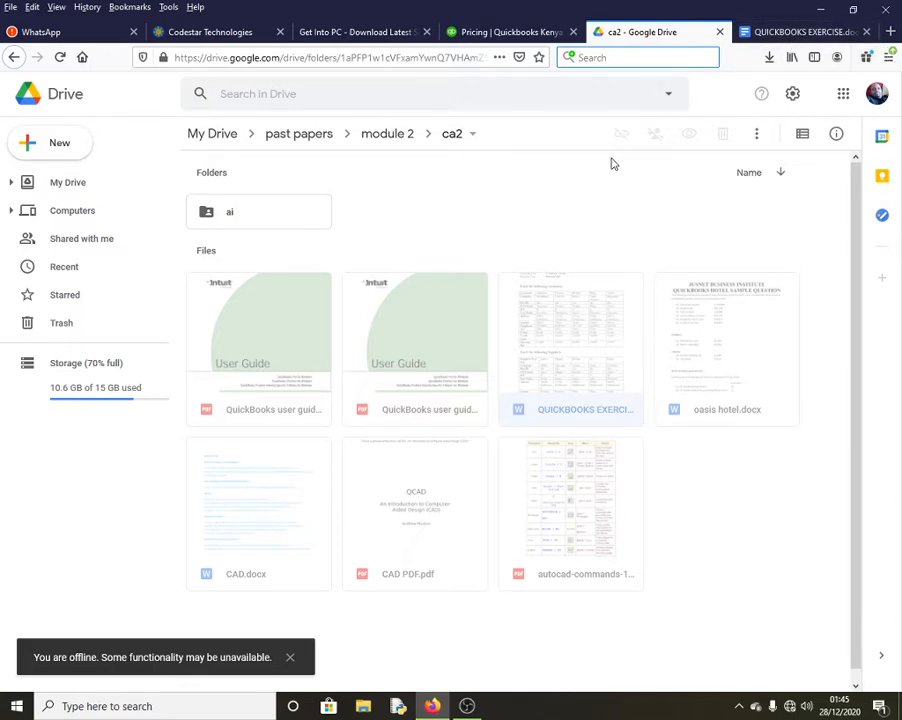
left_click(346, 38)
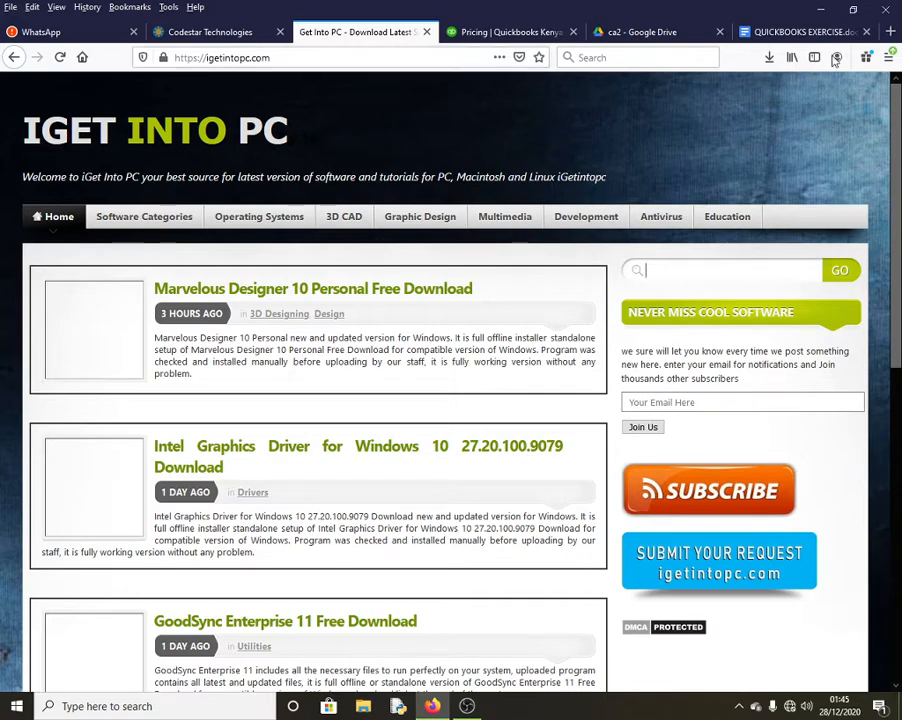
left_click(780, 32)
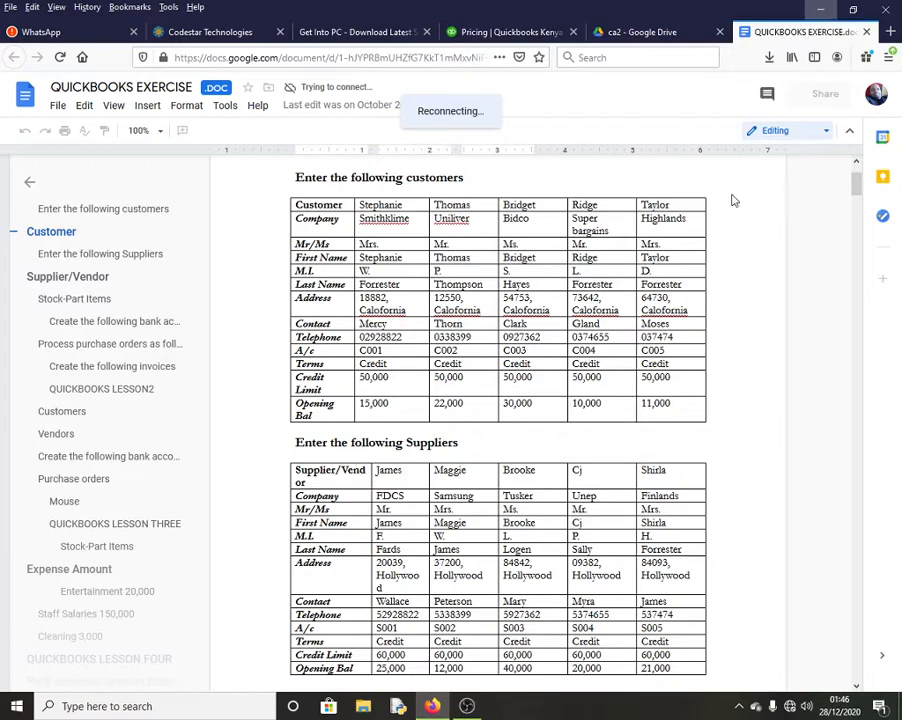
Minimize the browser, launch QuickBooks Enterprise Solutions from the desktop, and begin creating a new company with Express Start
left_click(820, 9)
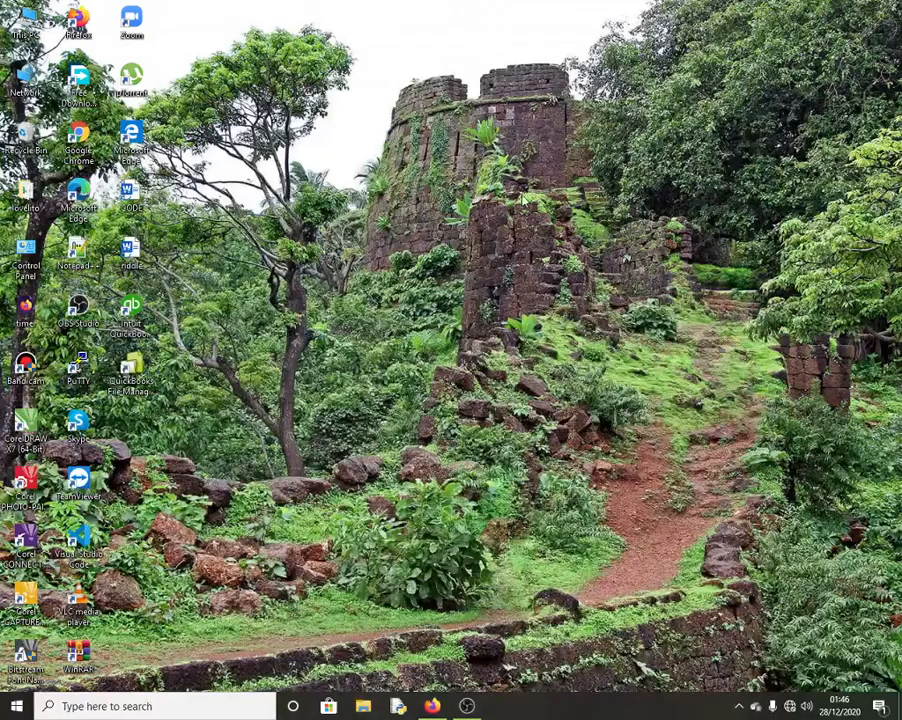
double_click(132, 308)
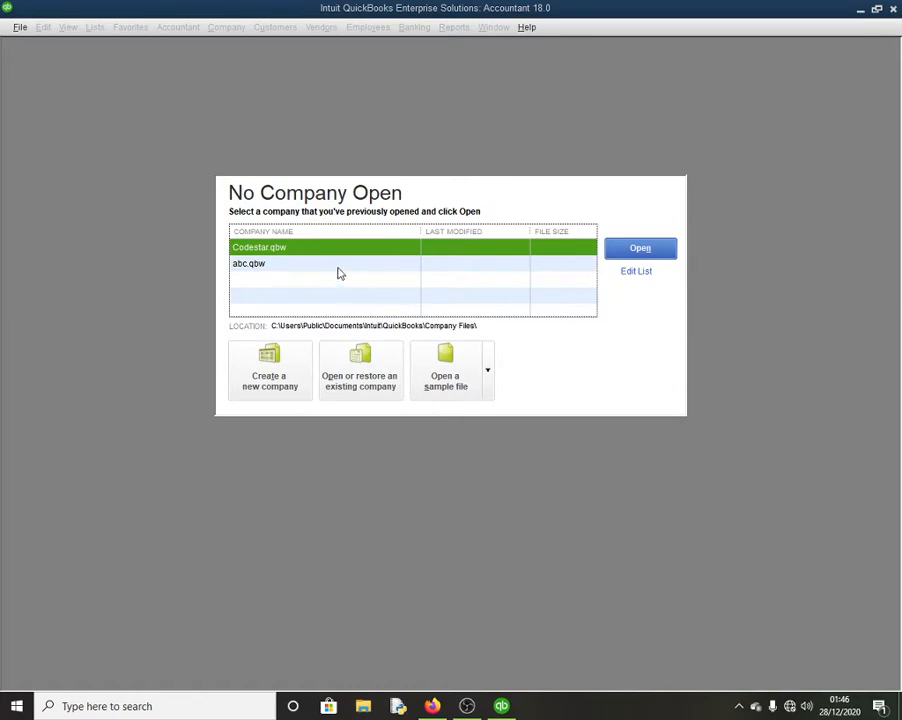
left_click(276, 263)
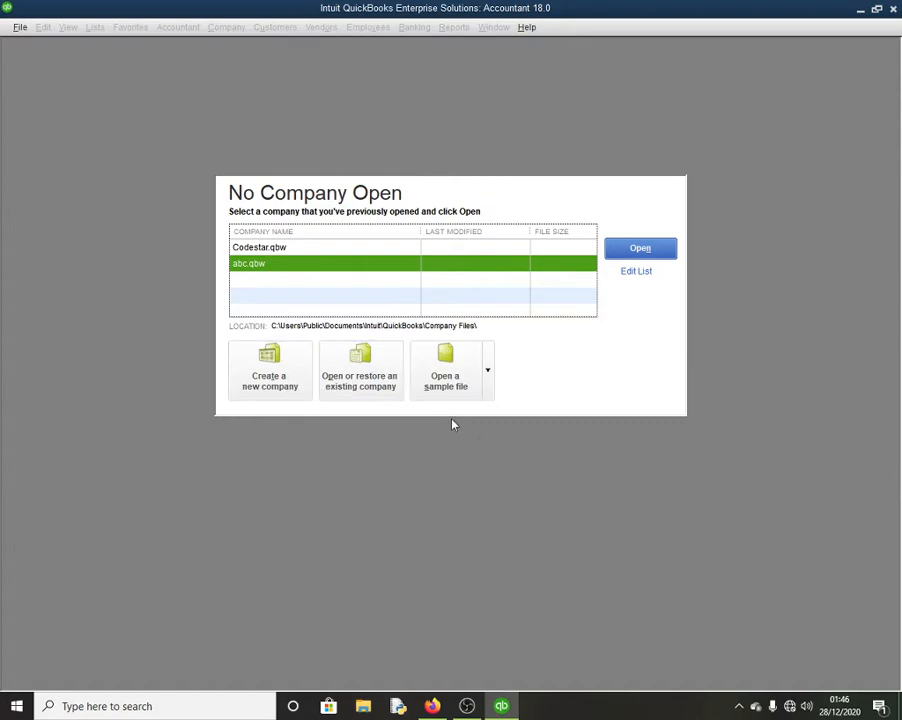
left_click(276, 376)
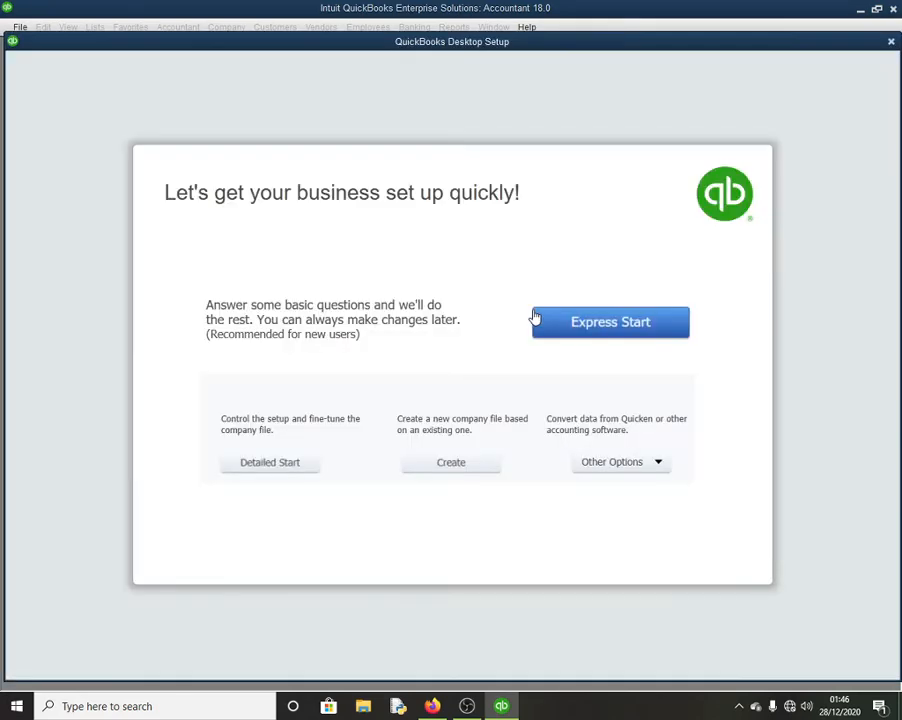
left_click(609, 336)
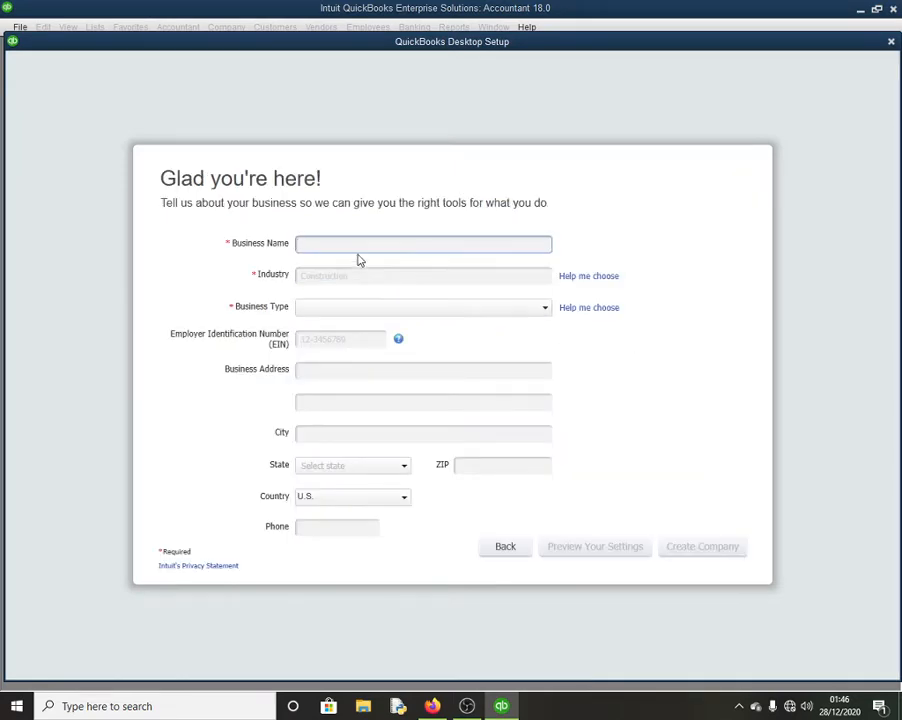
Enter Codestar as the business name and choose Information Technology (Computers, Software) as the industry
type("Codestar")
left_click(333, 277)
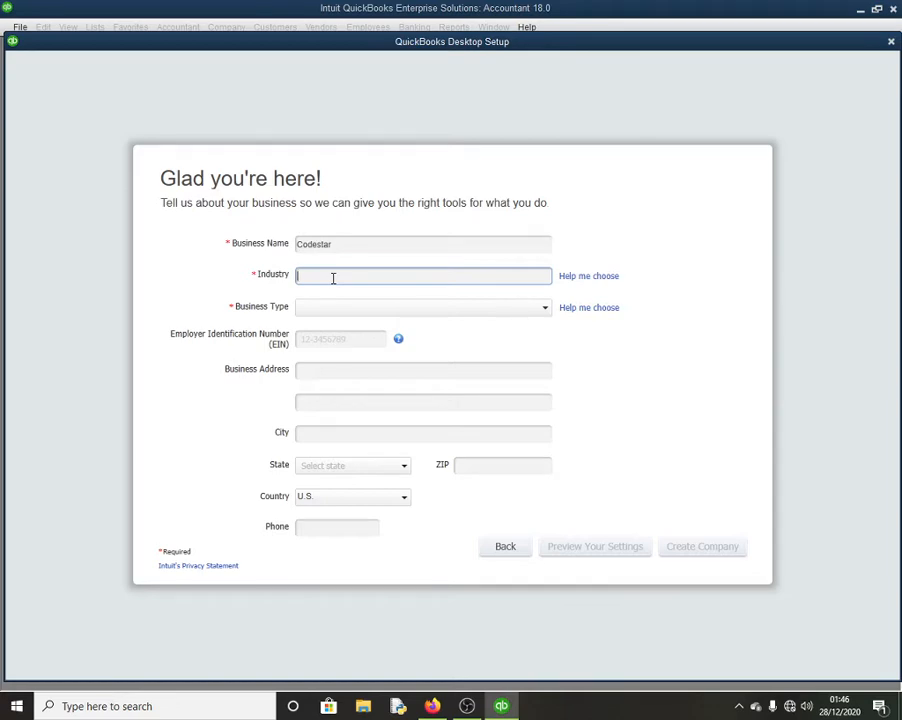
type("te")
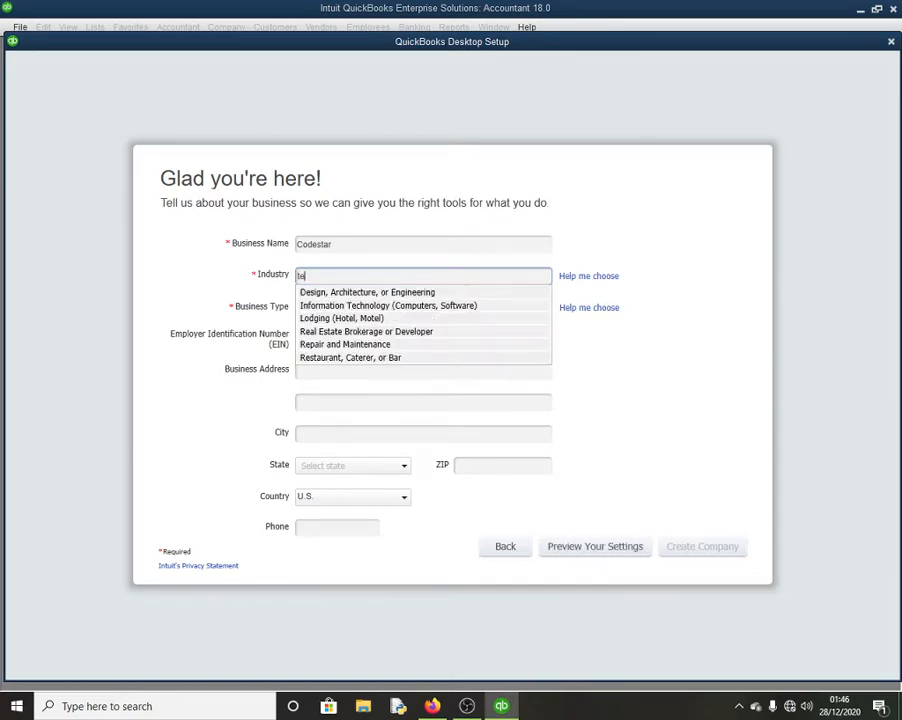
left_click(422, 311)
left_click(395, 279)
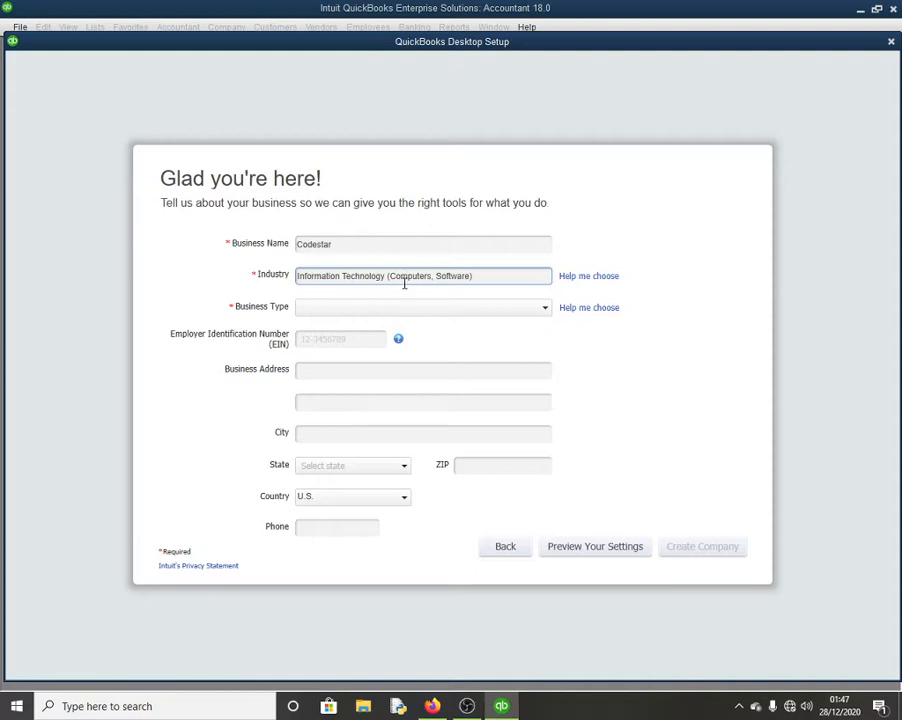
Set the business type to Sole Proprietorship and create the company
left_click(377, 308)
left_click(365, 309)
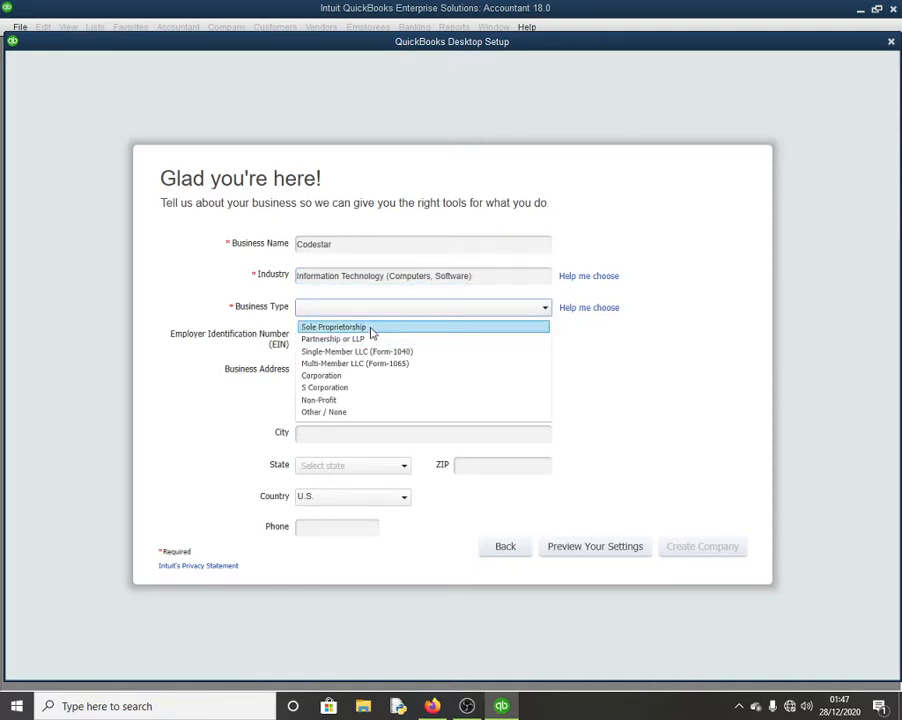
left_click(371, 328)
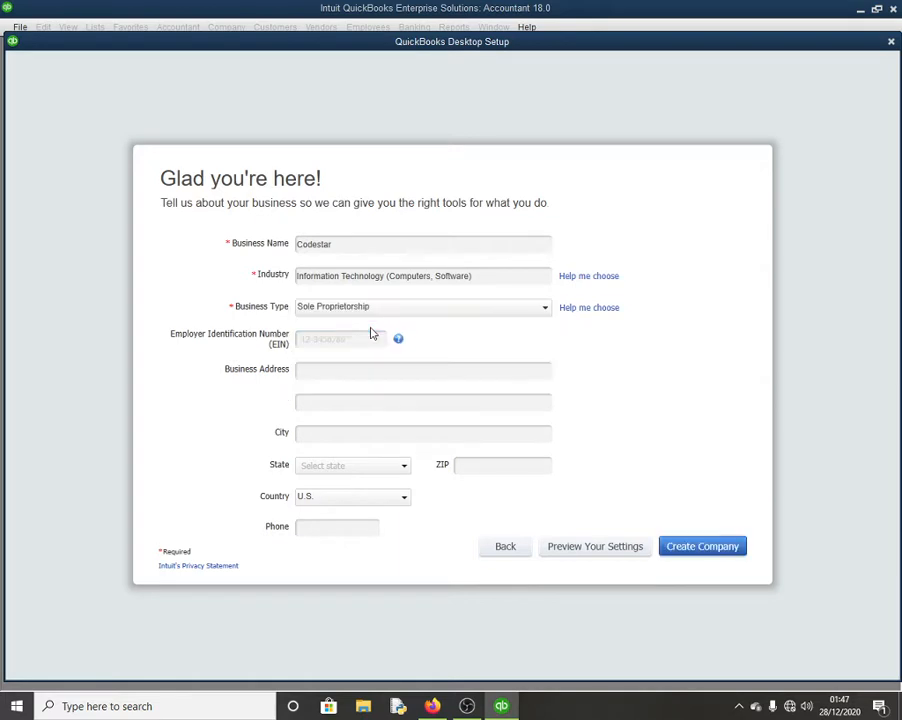
left_click(455, 368)
left_click(704, 549)
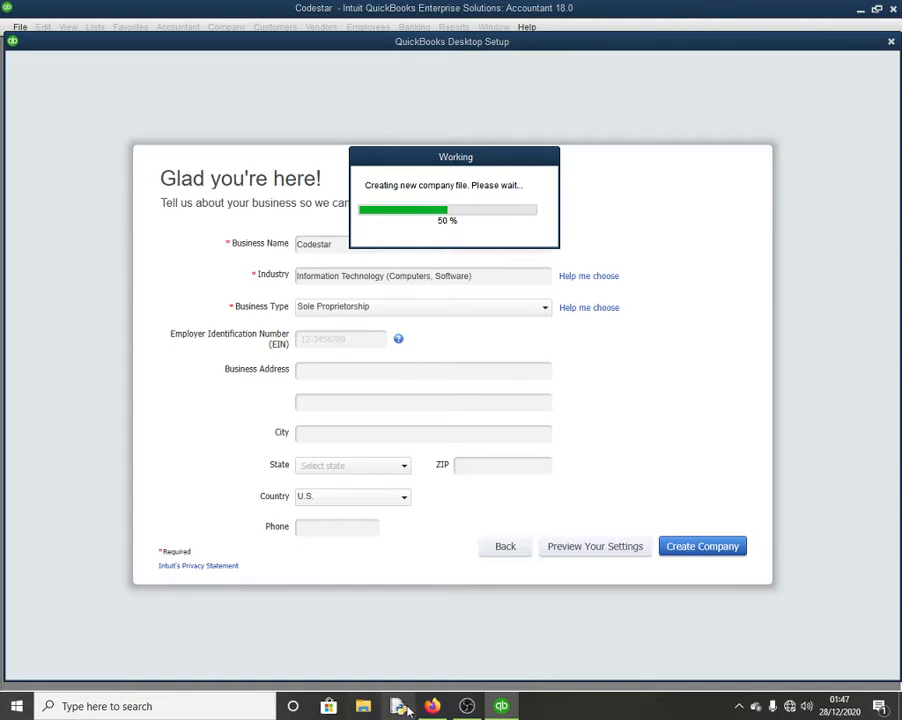
Switch to Firefox and review the customers, suppliers and Stock-Part Items sections of the exercise document
left_click(436, 708)
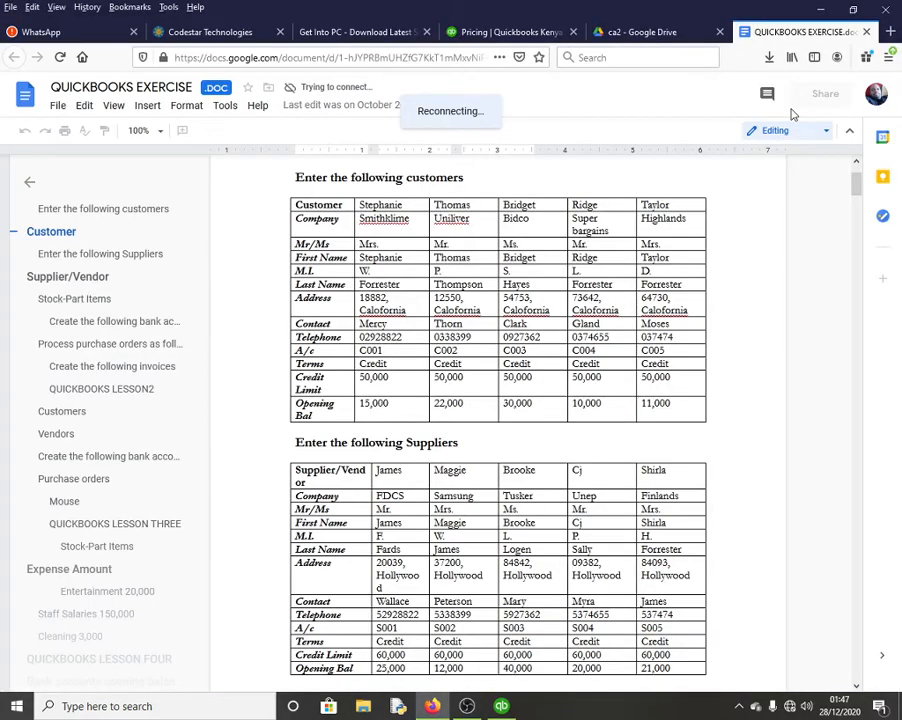
scroll(576, 261, "up", 3)
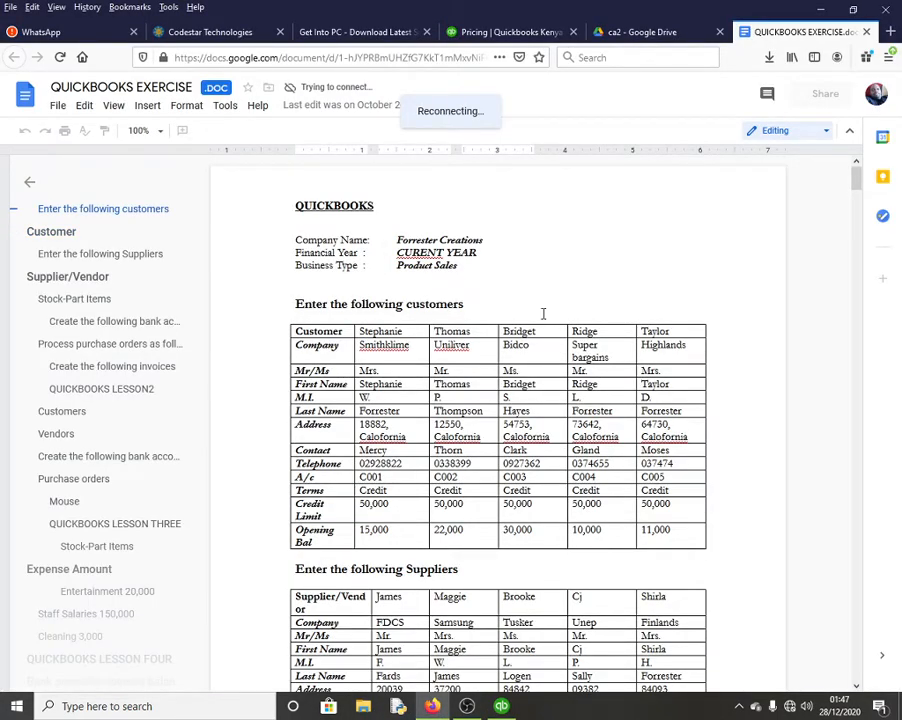
double_click(460, 304)
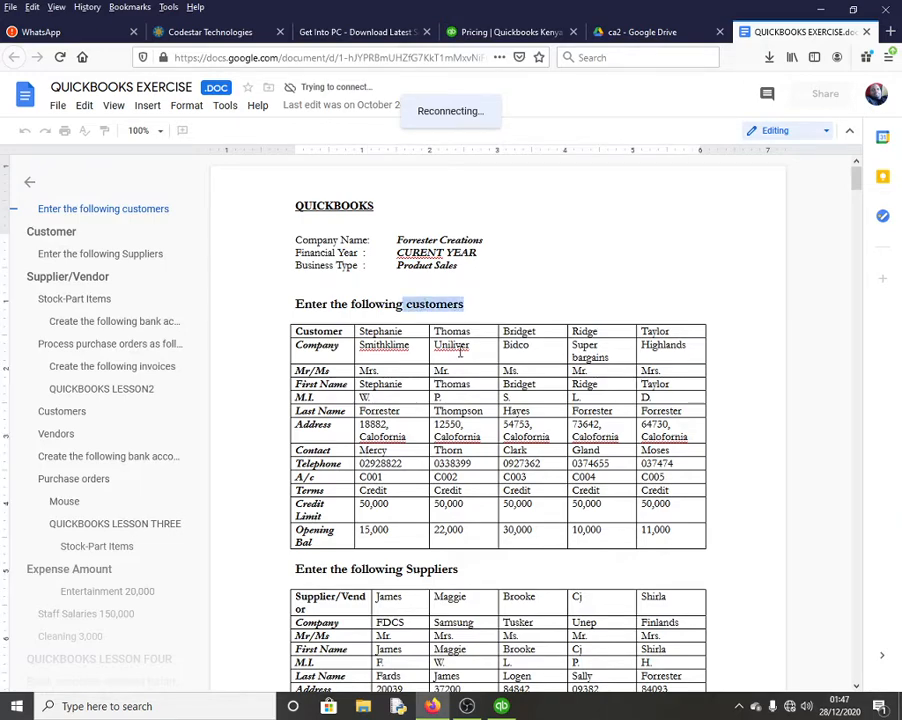
scroll(460, 350, "down", 3)
double_click(407, 316)
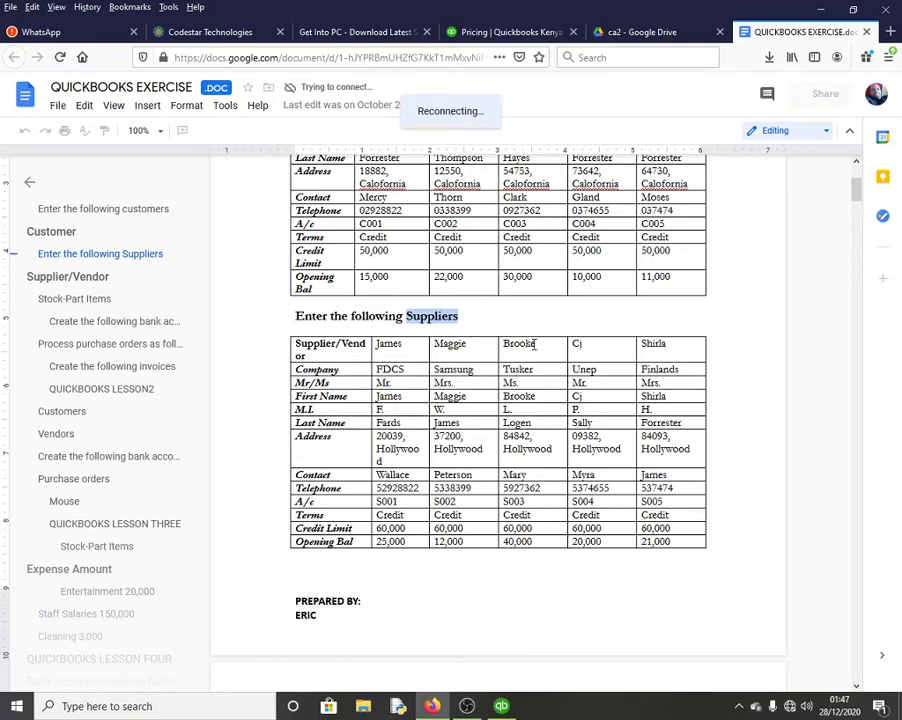
scroll(534, 343, "down", 5)
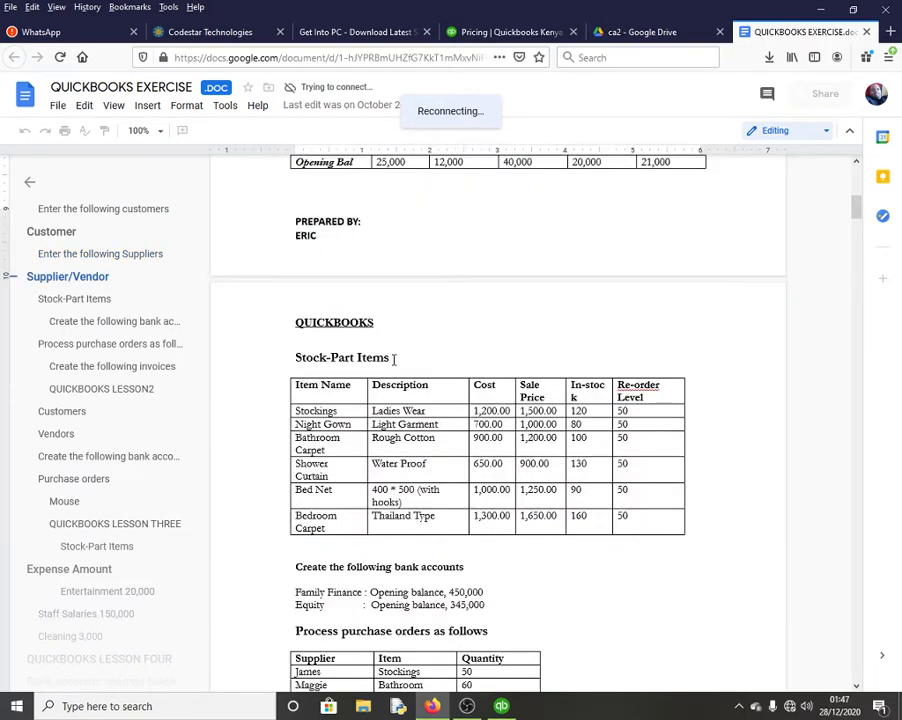
left_click_drag(394, 360, 296, 360)
left_click(391, 361)
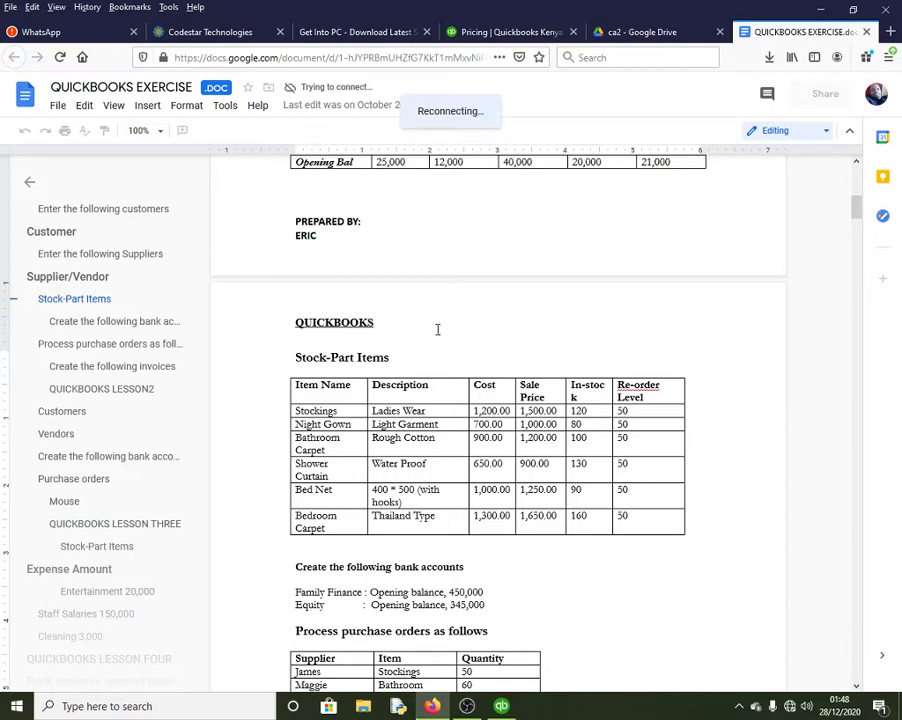
Return to QuickBooks and close the QuickBooks Desktop Setup and New Feature Tour windows to reach the Home page
left_click(822, 12)
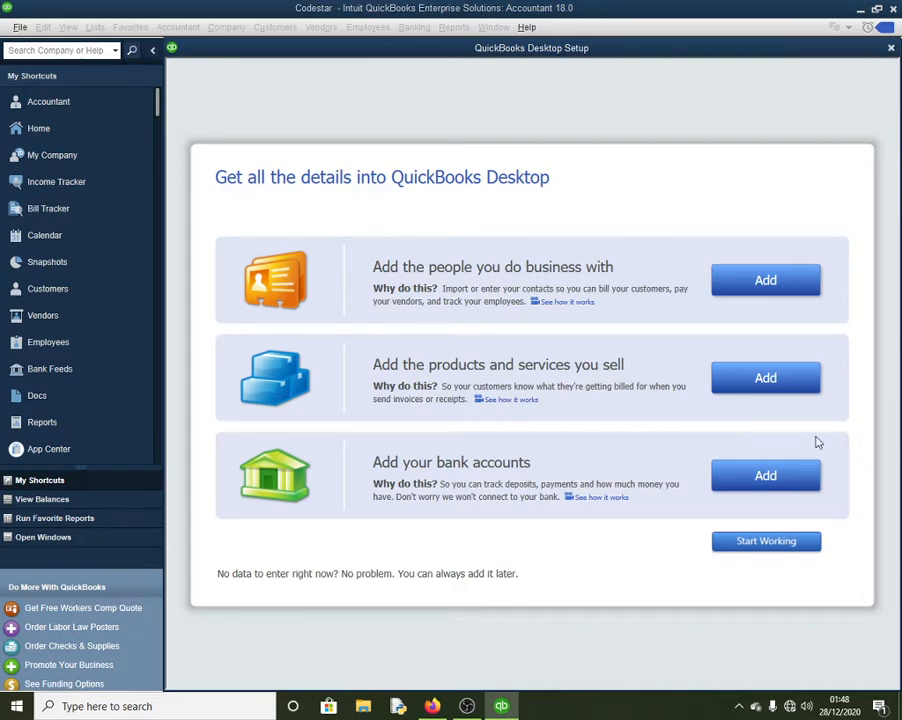
left_click(891, 48)
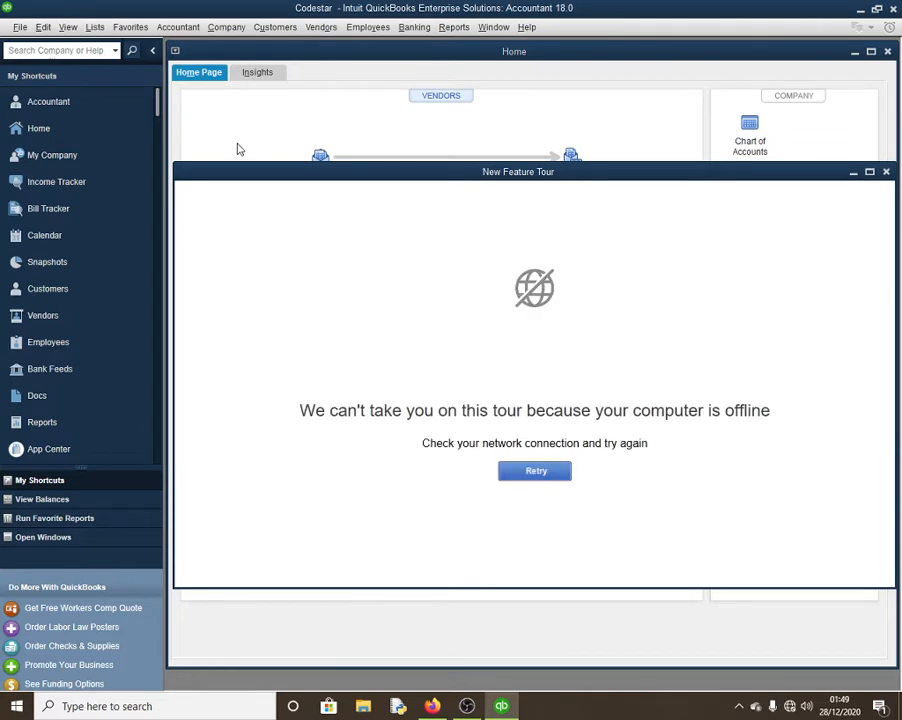
left_click(886, 172)
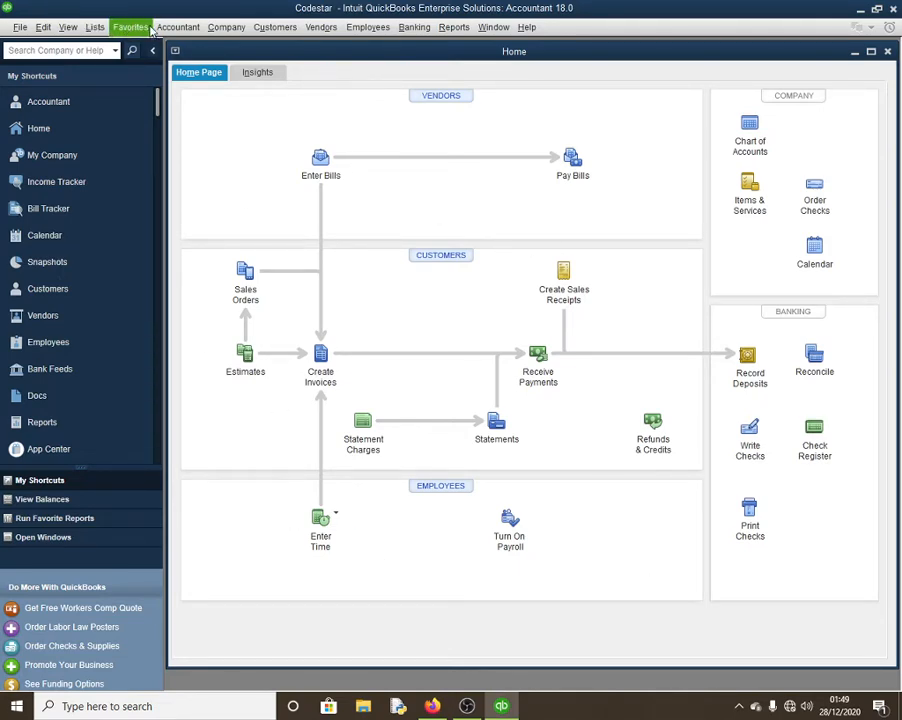
Start a new item from the Item List with type Service and name it Renewal of DL
left_click(96, 30)
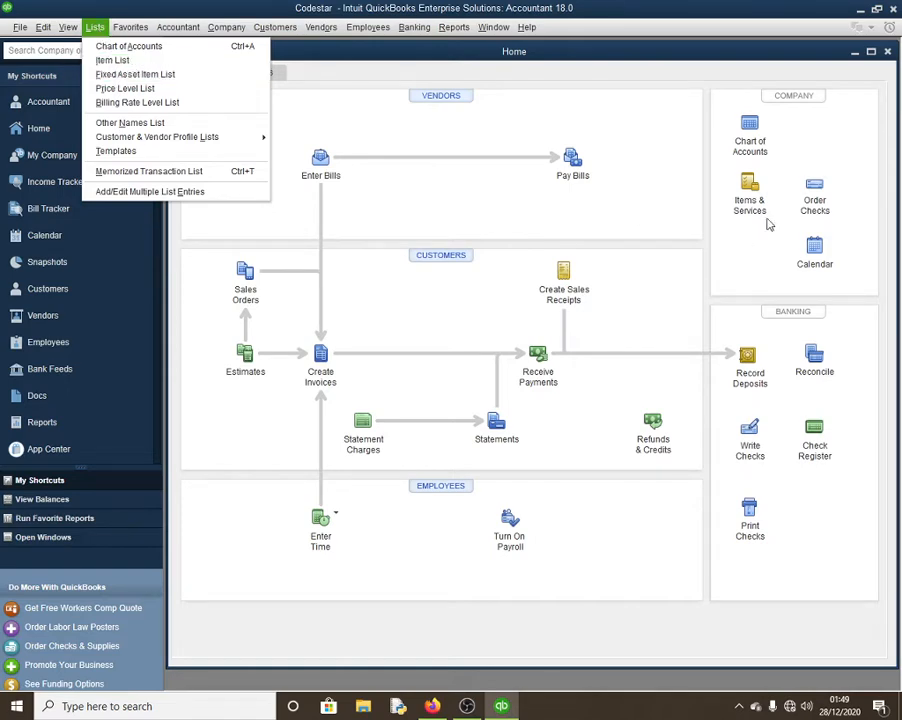
left_click(111, 63)
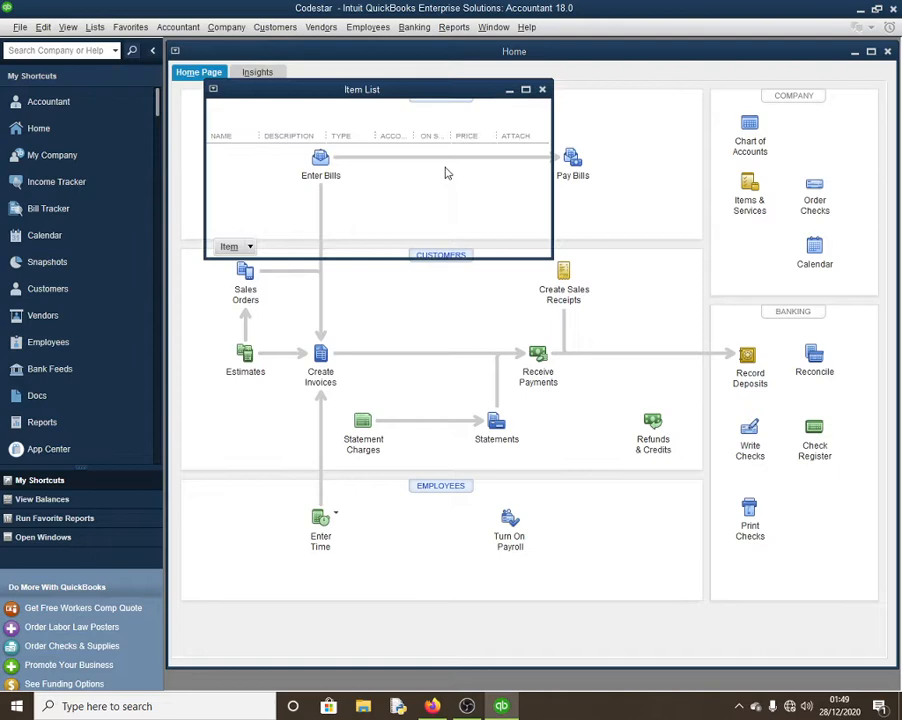
left_click(251, 249)
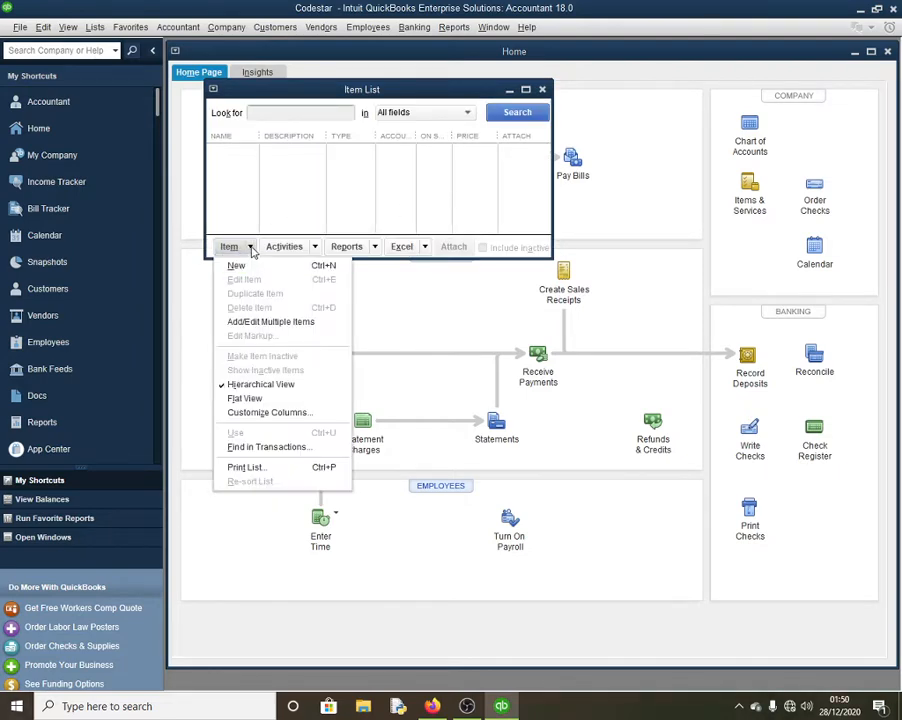
left_click(250, 268)
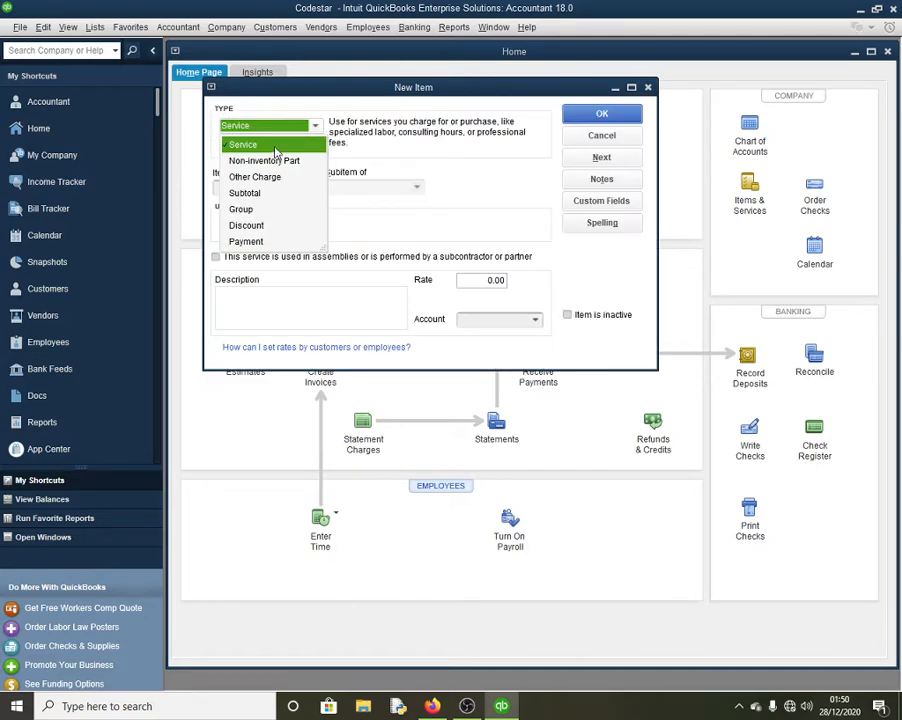
left_click(256, 146)
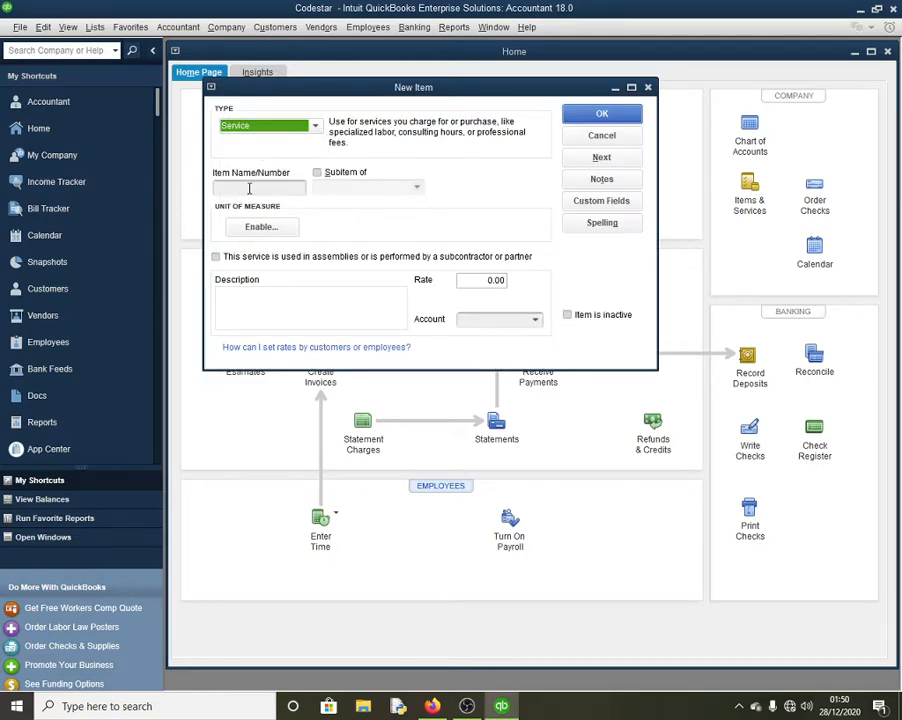
left_click(256, 188)
type("Renewal of DL")
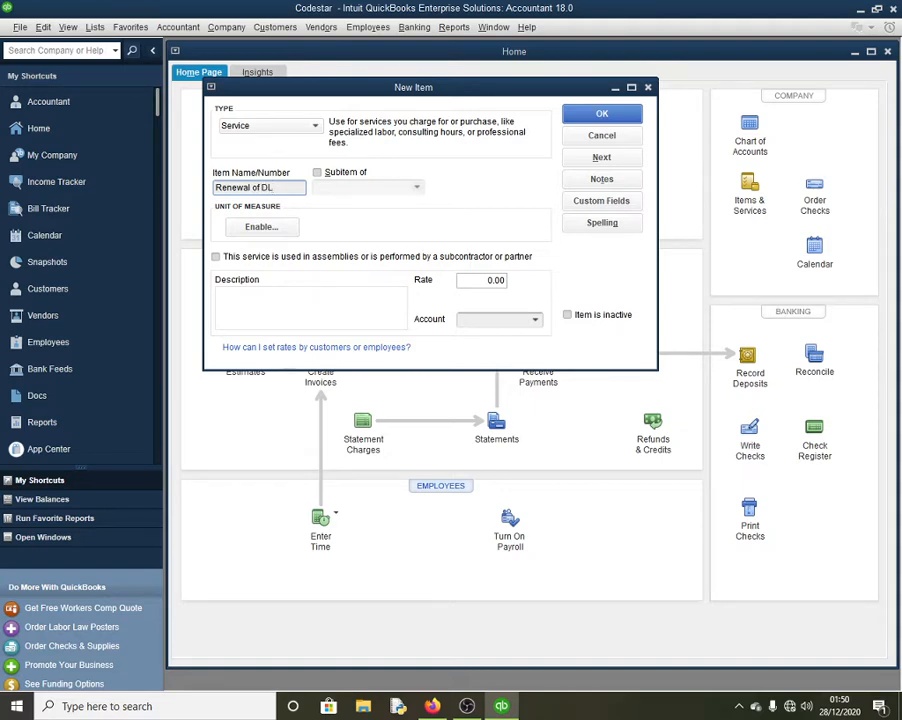
Set the service item's rate to 200.00 and try to save it without an account
left_click(489, 280)
key("BackSpace")
key("BackSpace")
key("BackSpace")
type("200.")
left_click(603, 117)
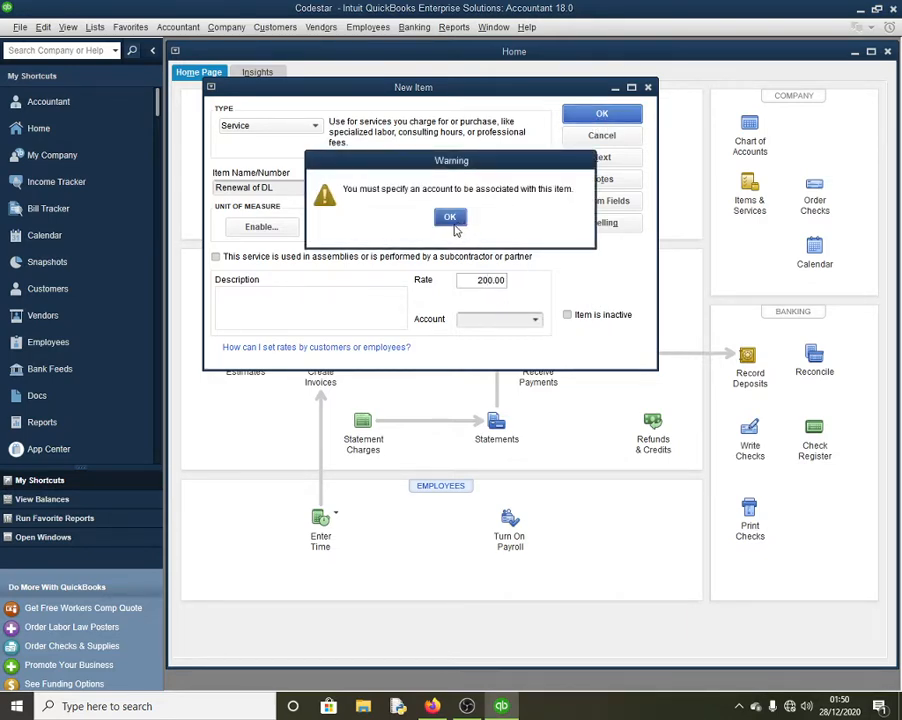
left_click(454, 220)
Add a new income account named Sales Account as the item's account, and save the service item
left_click(537, 320)
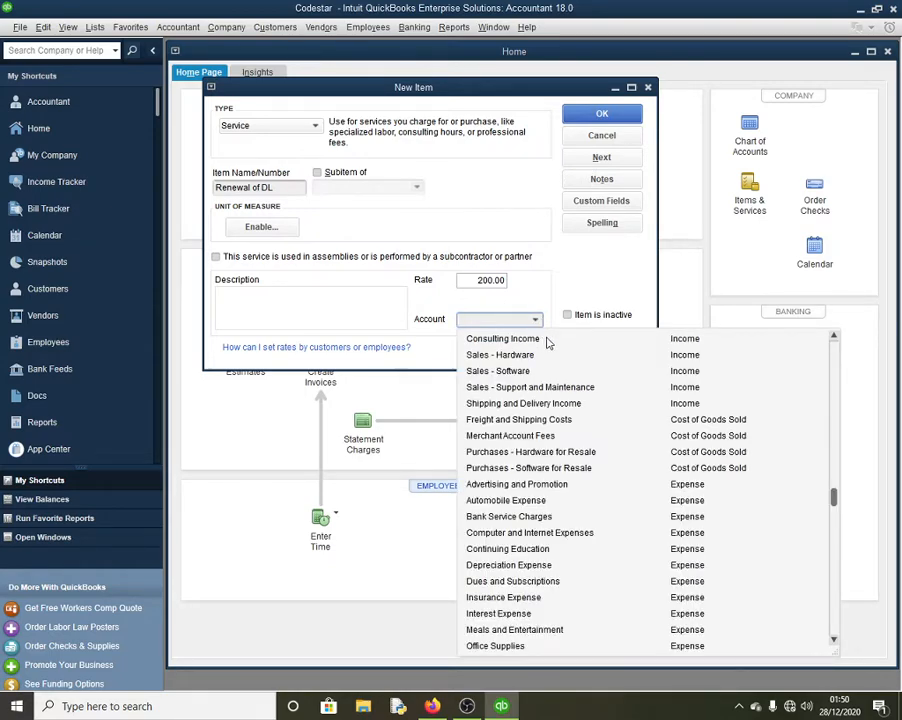
type("Sales - Hardware")
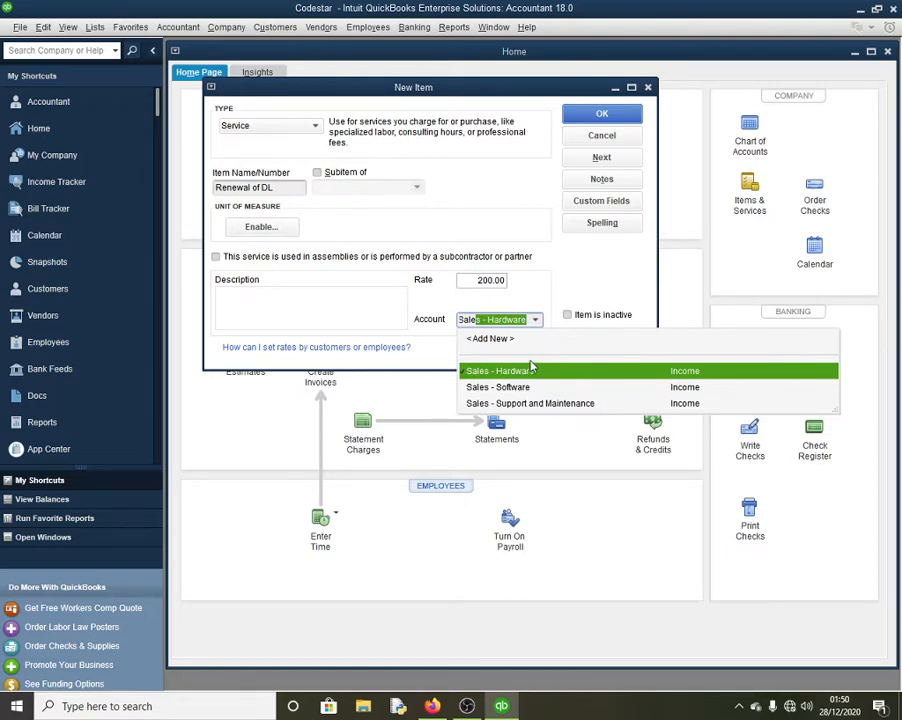
left_click(507, 347)
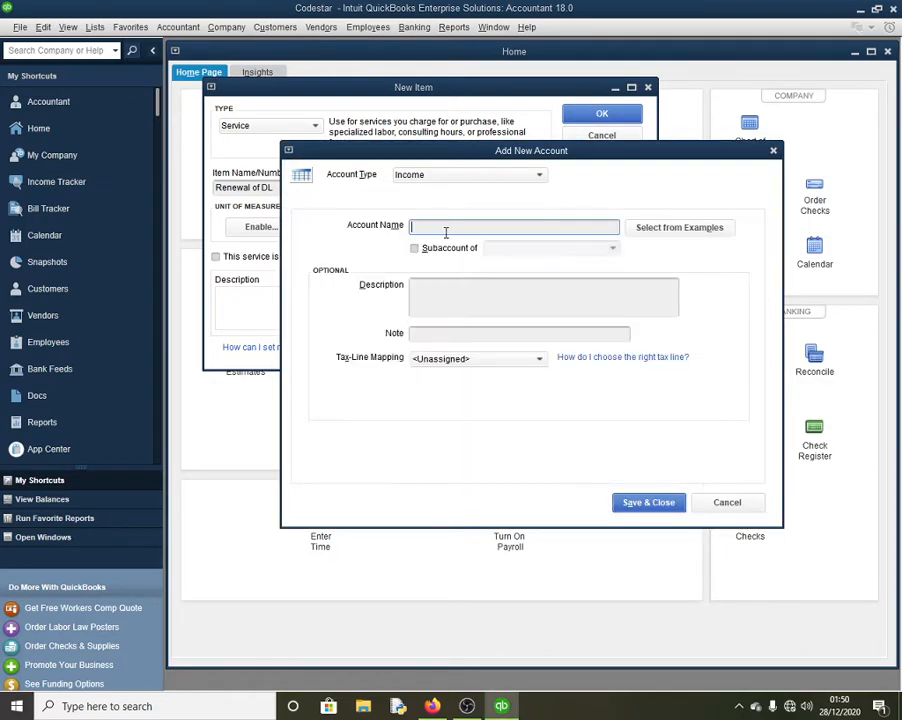
type("sALES aCCOUNT")
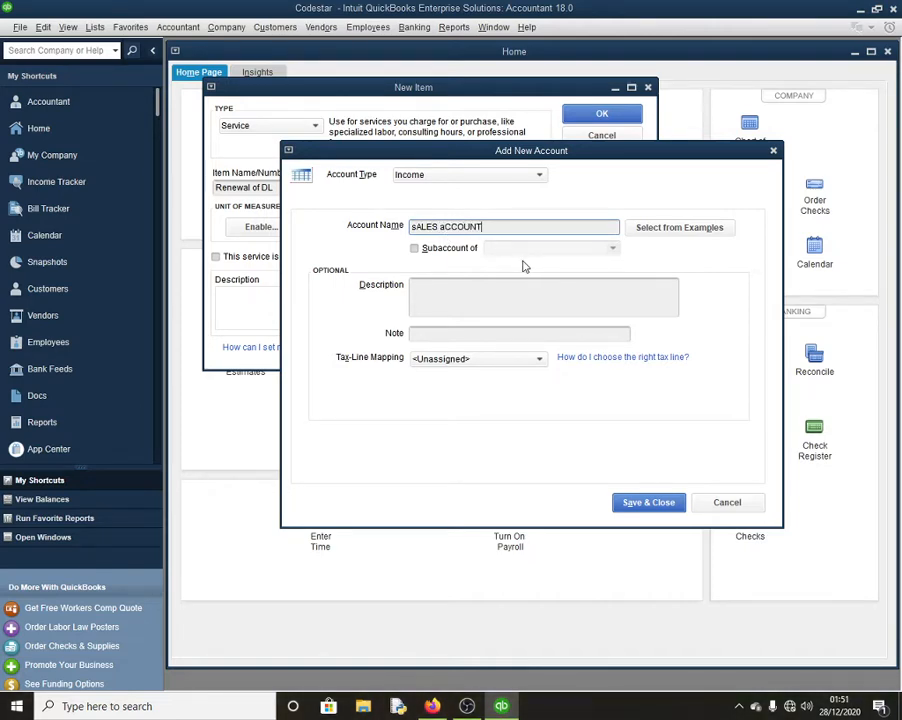
key("ctrl+a")
key("BackSpace")
type("Sales Acc")
left_click(658, 507)
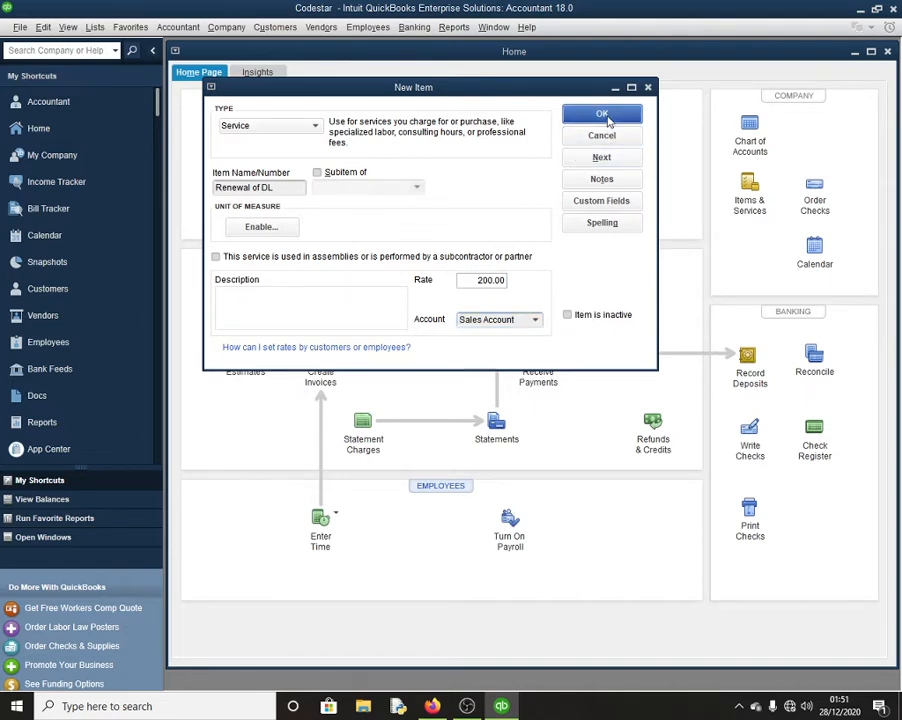
left_click(602, 115)
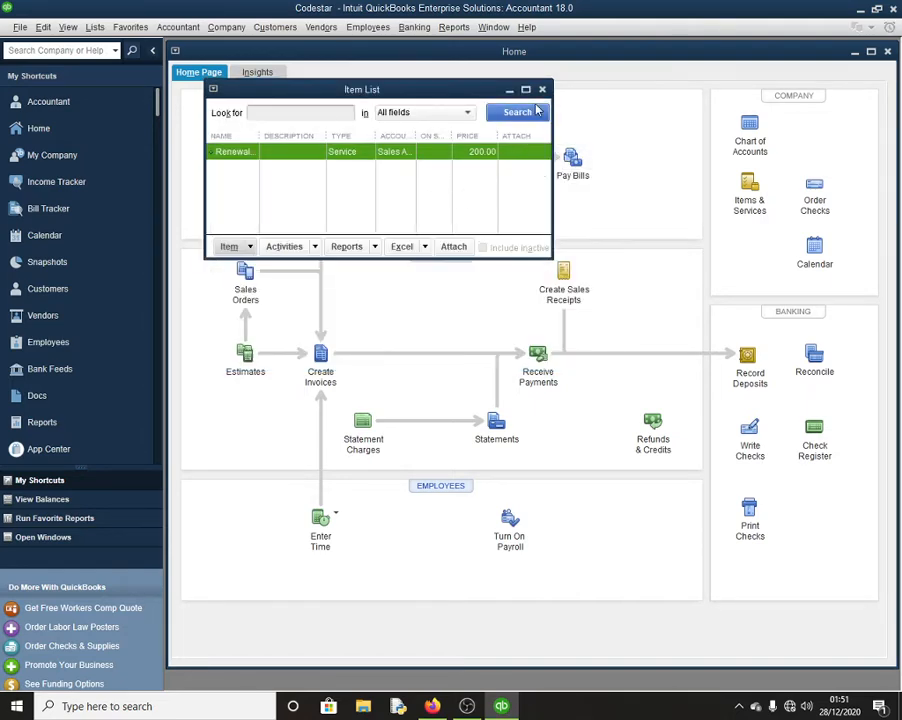
Start a new Non-inventory Part item named DVD 4GB and mark it as used in assemblies or purchased for a specific customer:job
left_click(232, 247)
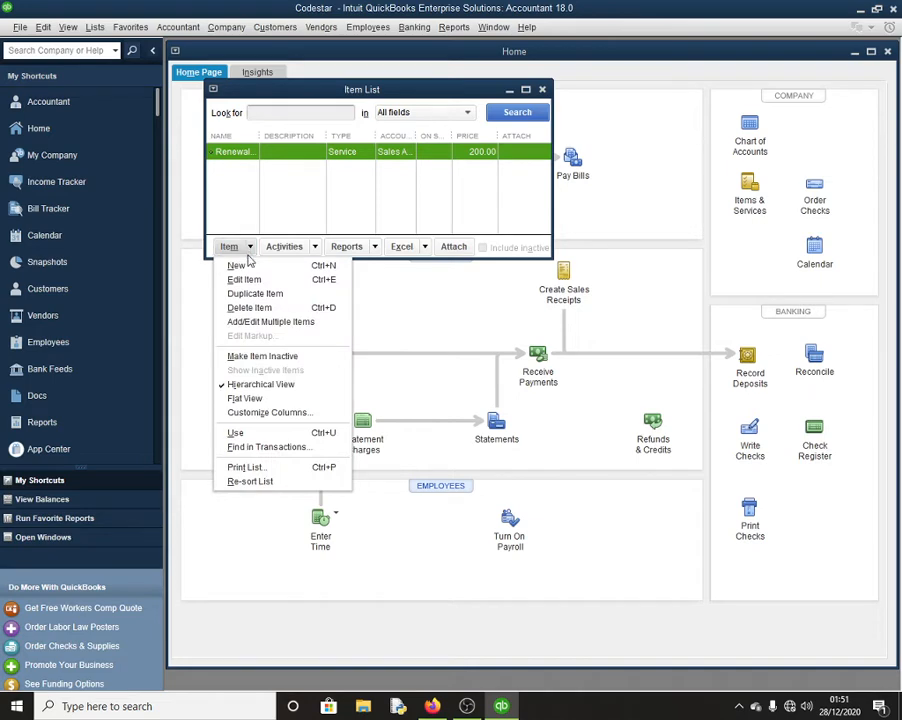
left_click(248, 268)
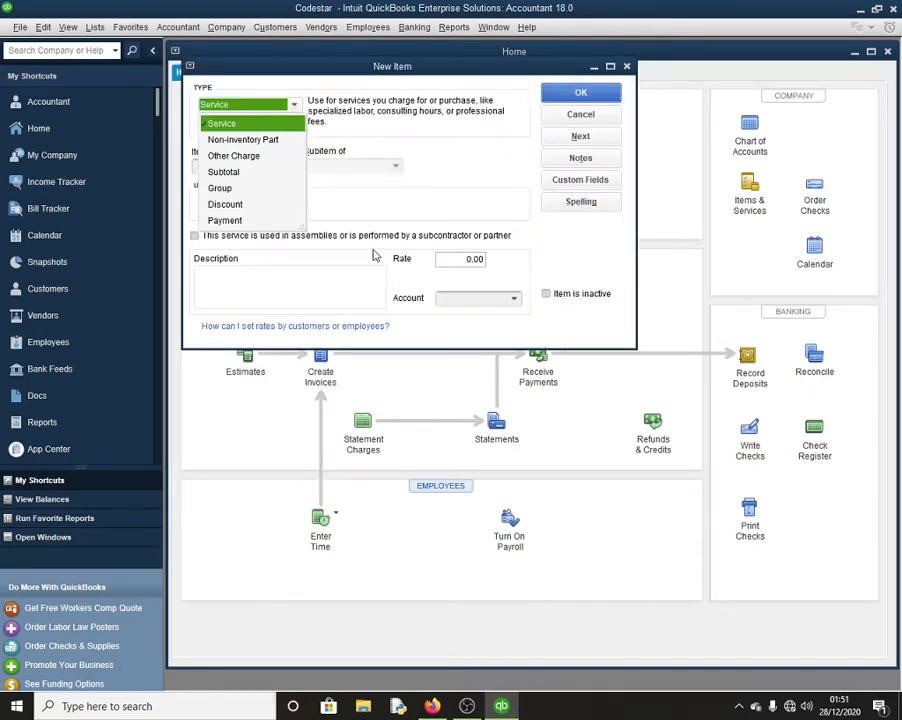
left_click(300, 108)
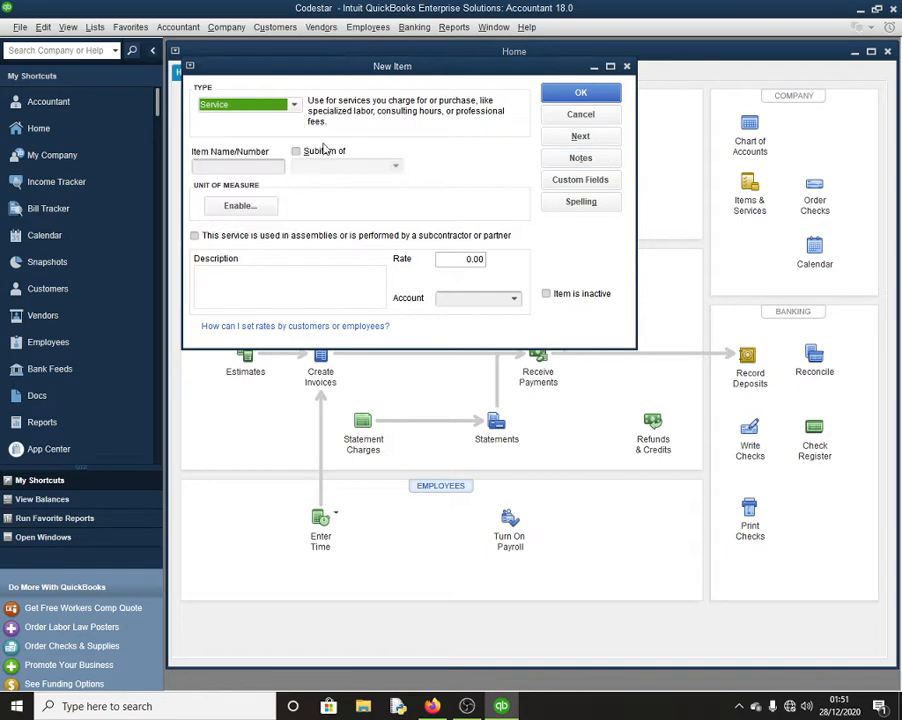
left_click(294, 105)
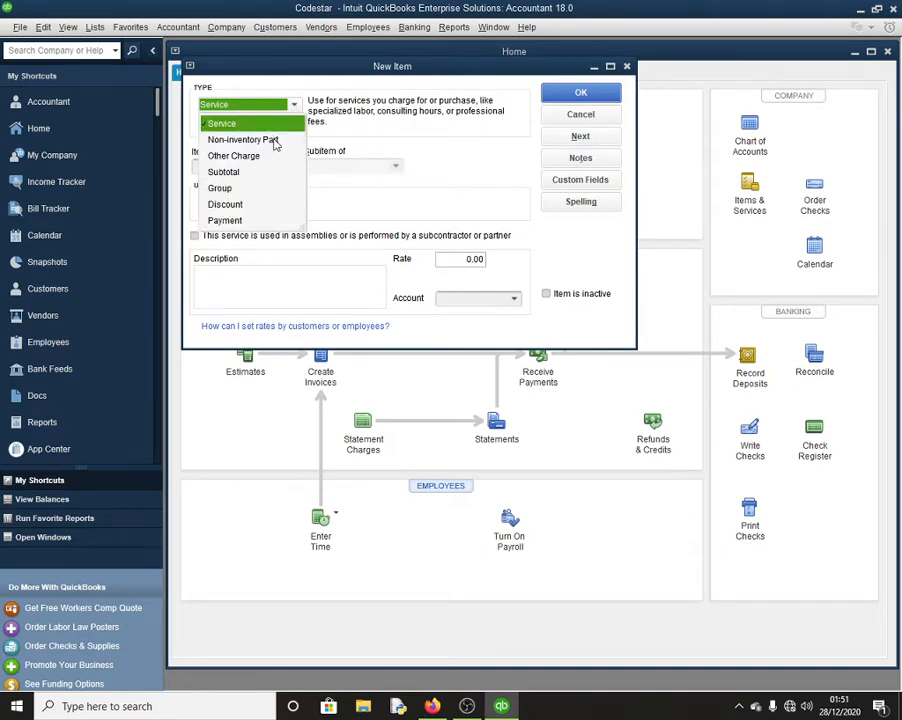
left_click(274, 138)
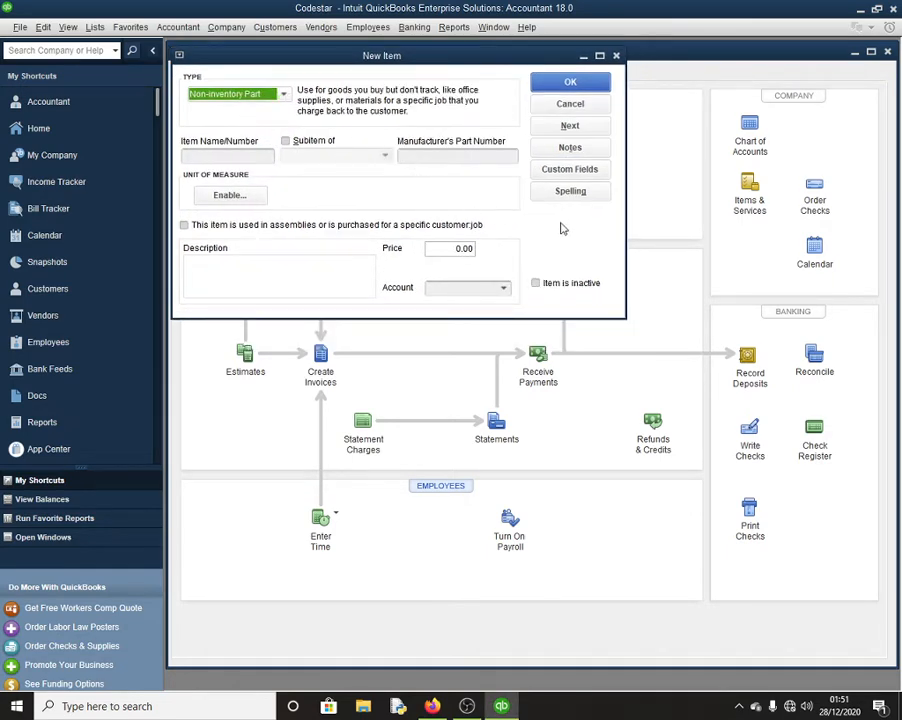
left_click(218, 156)
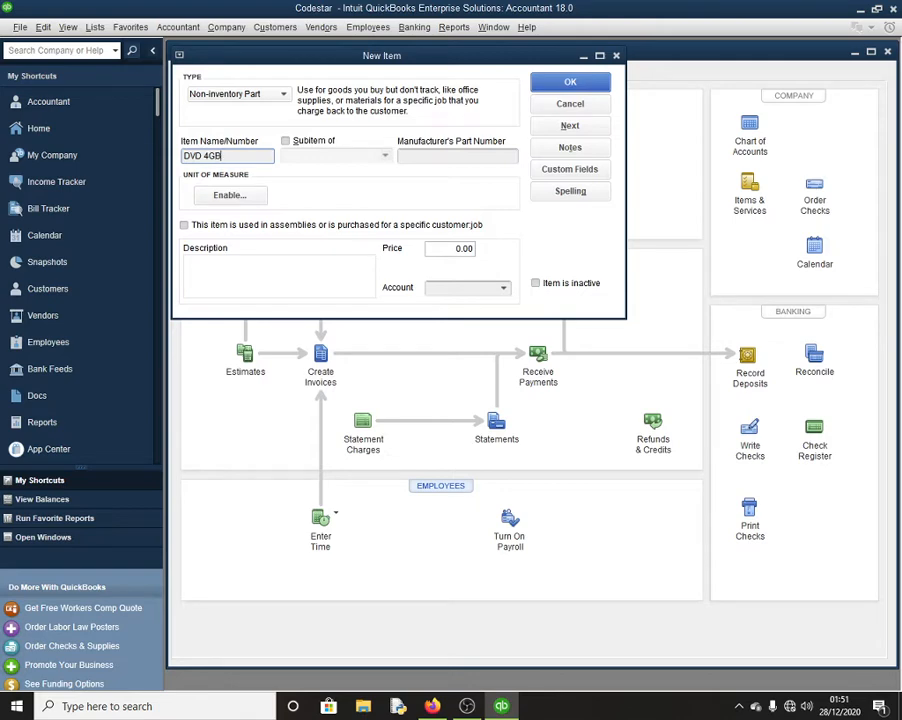
left_click(519, 226)
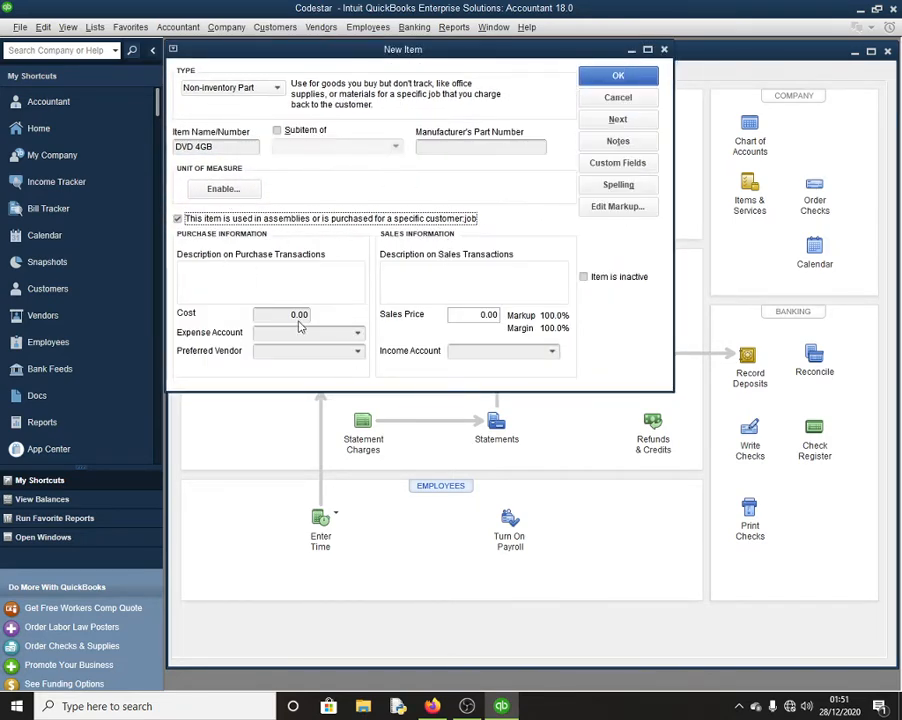
Set the DVD 4GB item's cost to 100.00 and its sales price to 150.00, and try to save it
left_click(281, 316)
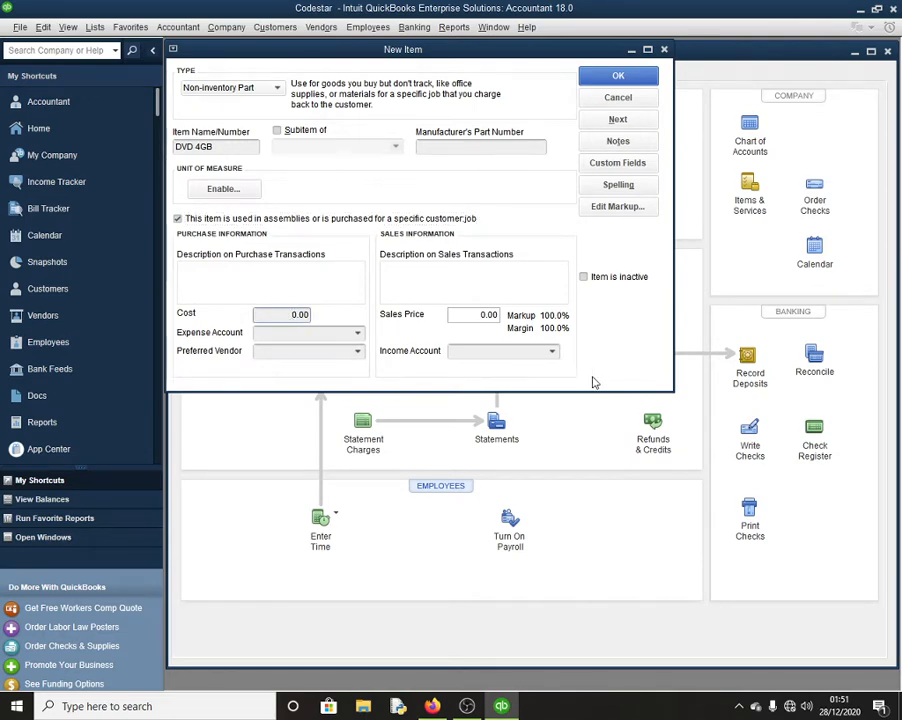
type("10")
left_click(463, 314)
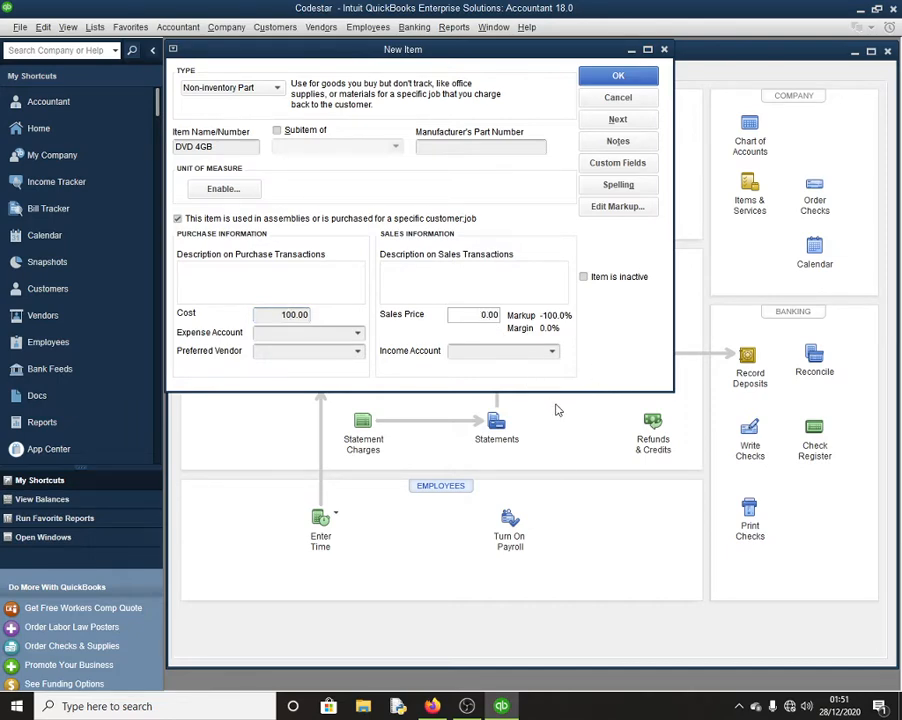
type("15")
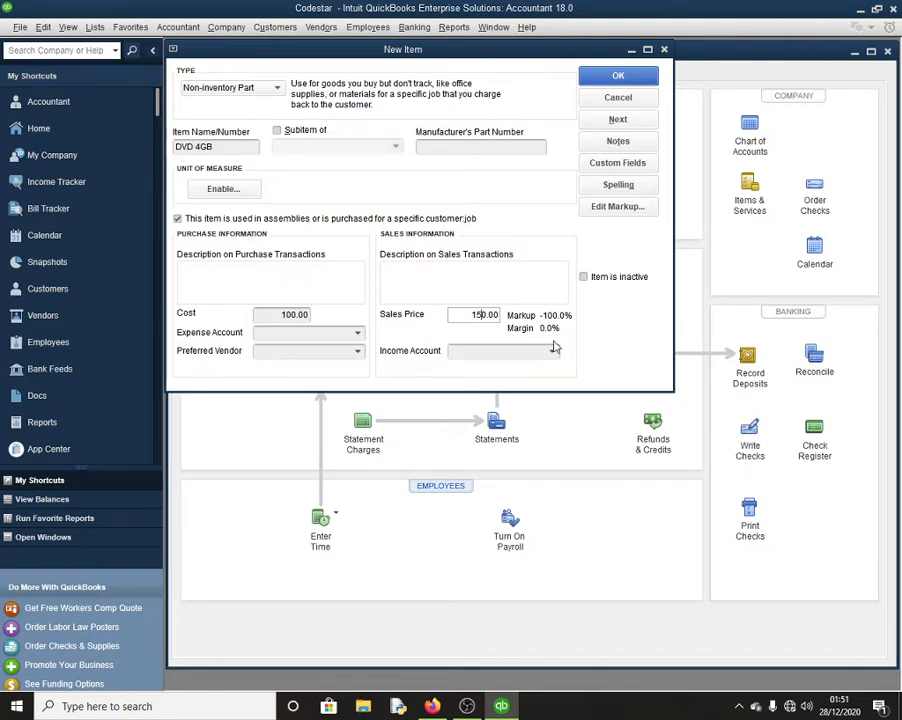
left_click(624, 84)
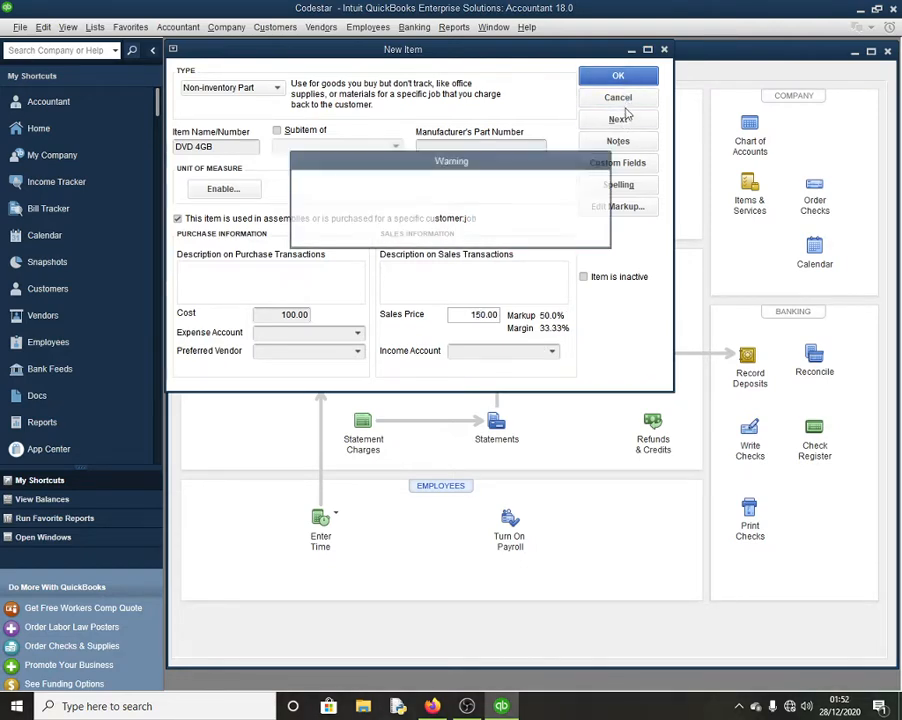
key("Return")
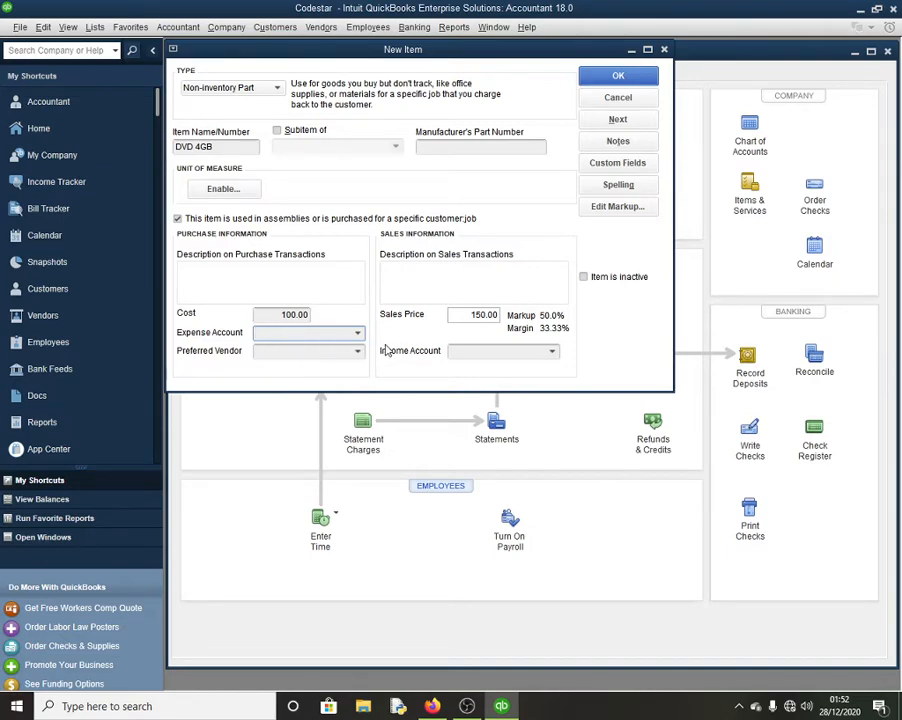
Assign Sales Account as the income account and Purchases - Hardware for Resale as the expense account, and save the DVD 4GB item
left_click(551, 351)
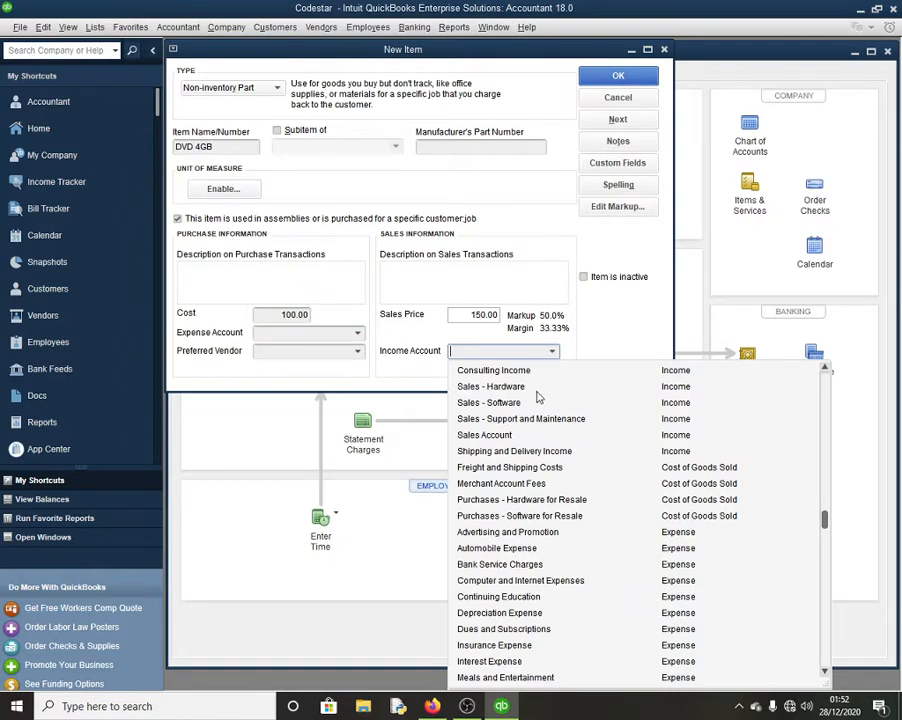
left_click(514, 436)
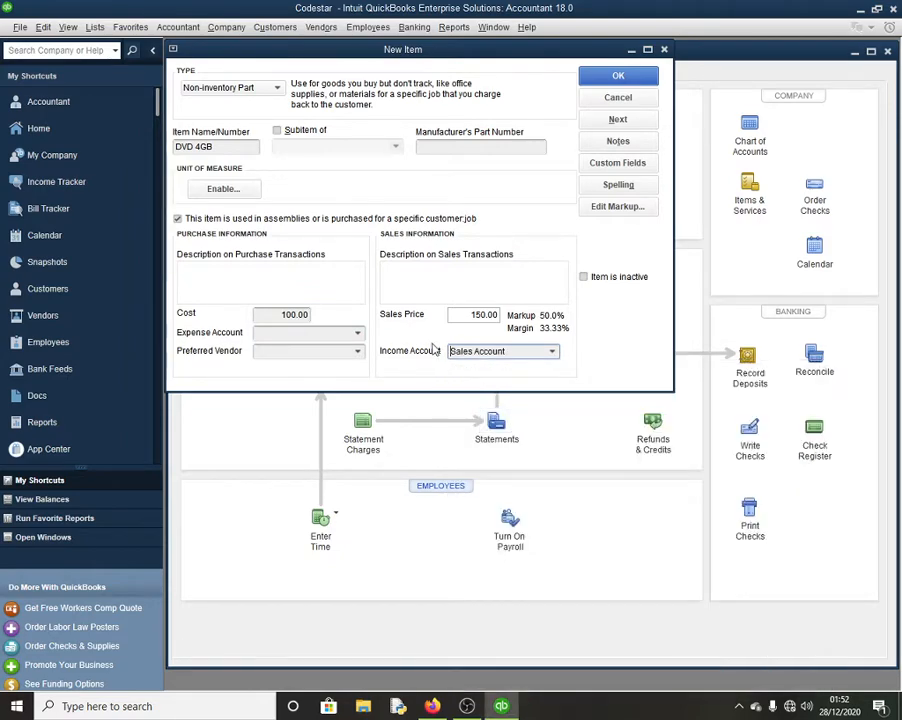
left_click(618, 76)
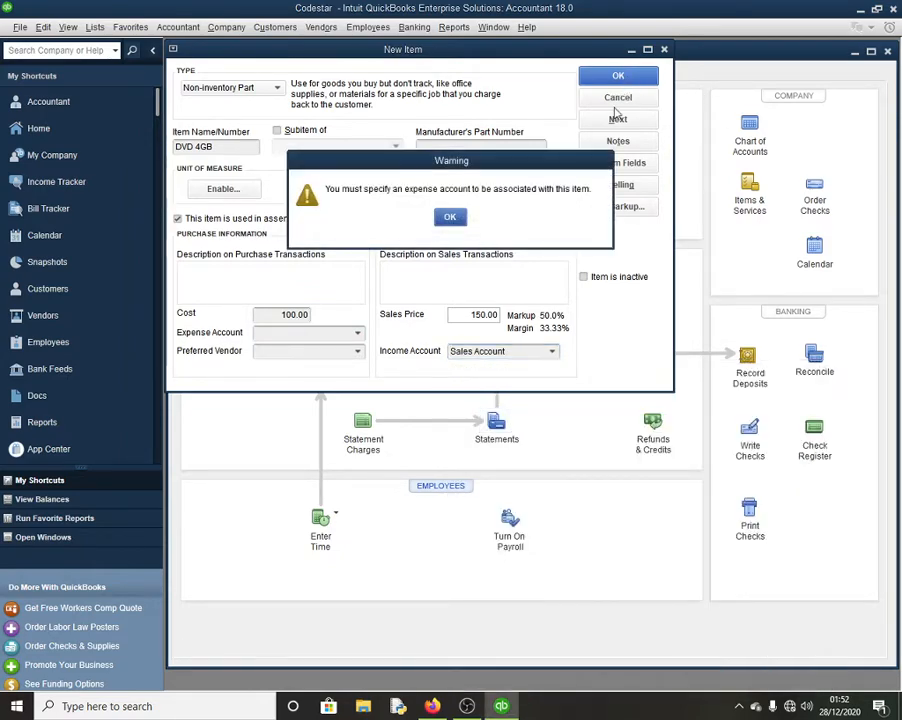
left_click(449, 217)
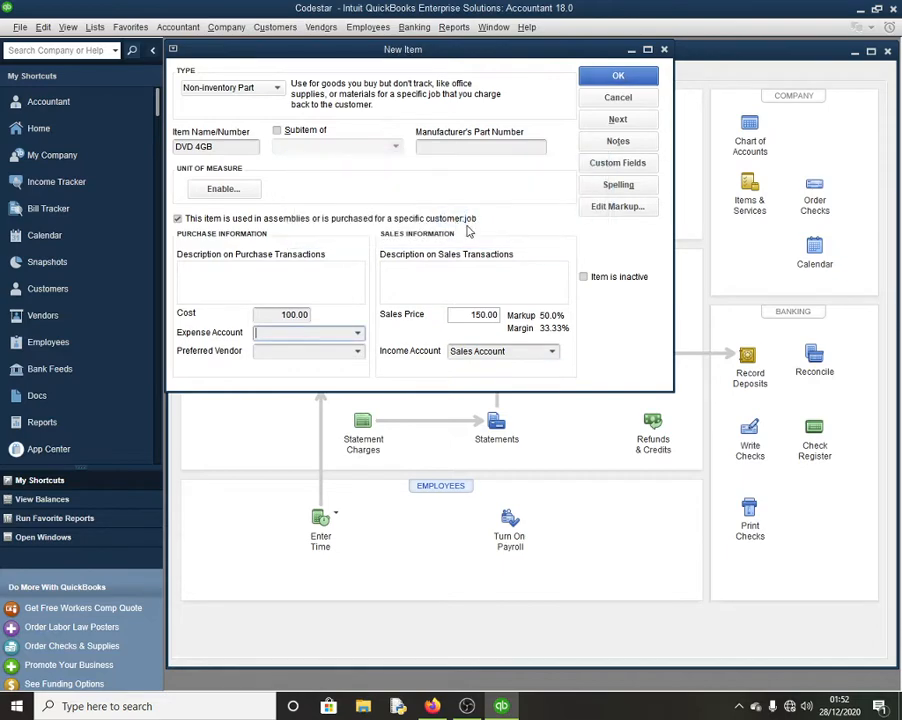
left_click(318, 334)
left_click(356, 334)
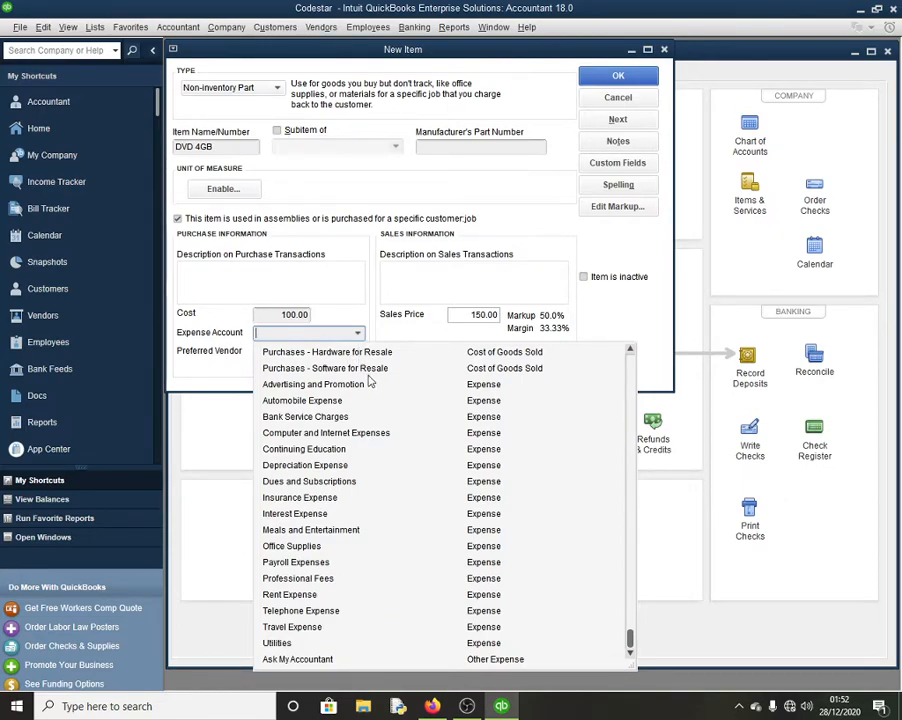
left_click(318, 356)
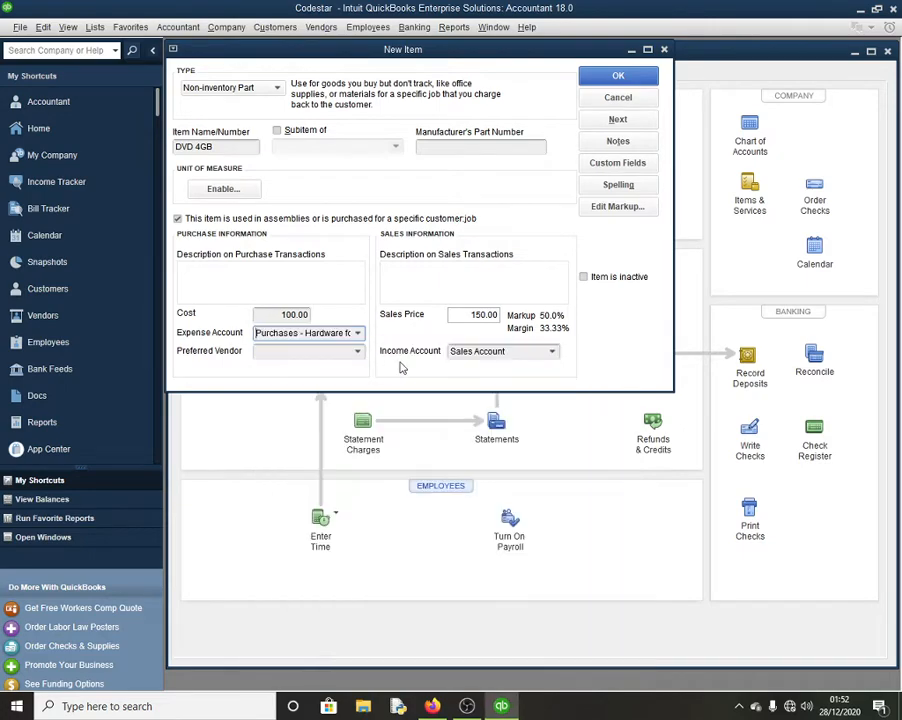
left_click(618, 77)
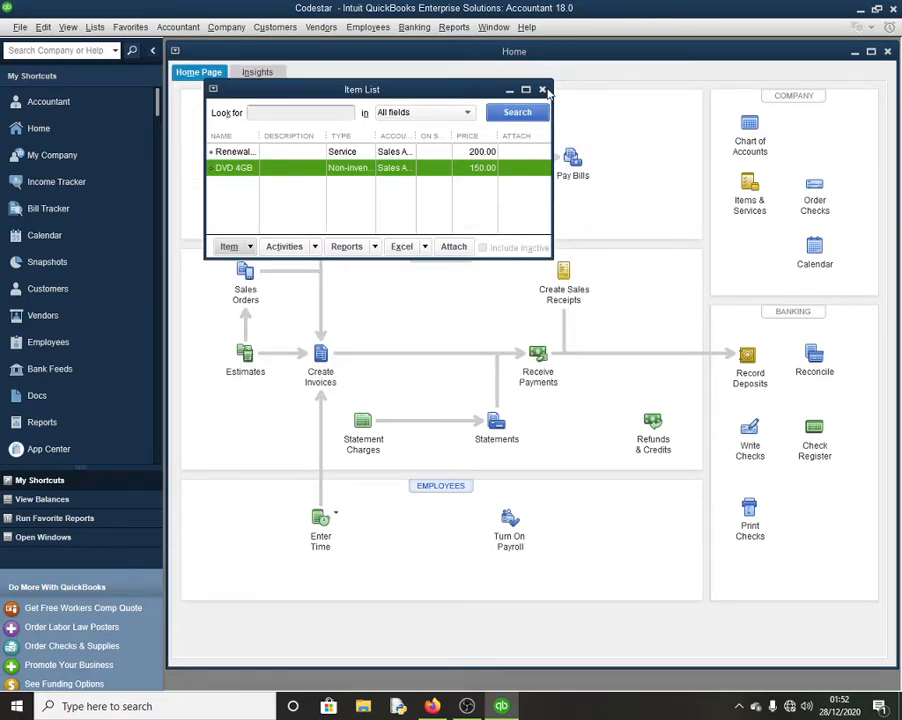
Close the Item List and open the Chart of Accounts
left_click(542, 90)
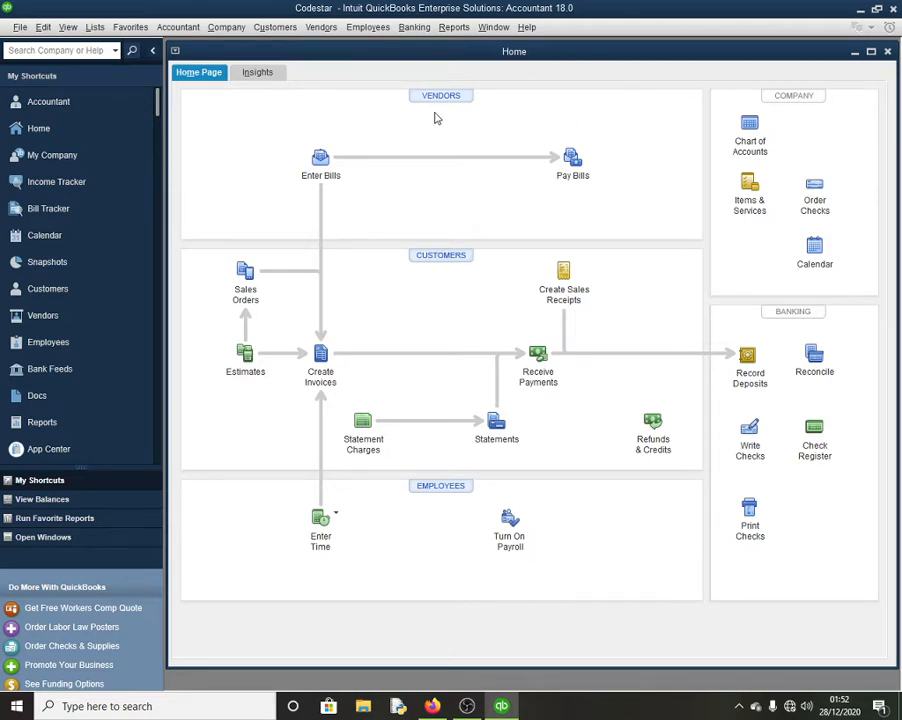
left_click(177, 27)
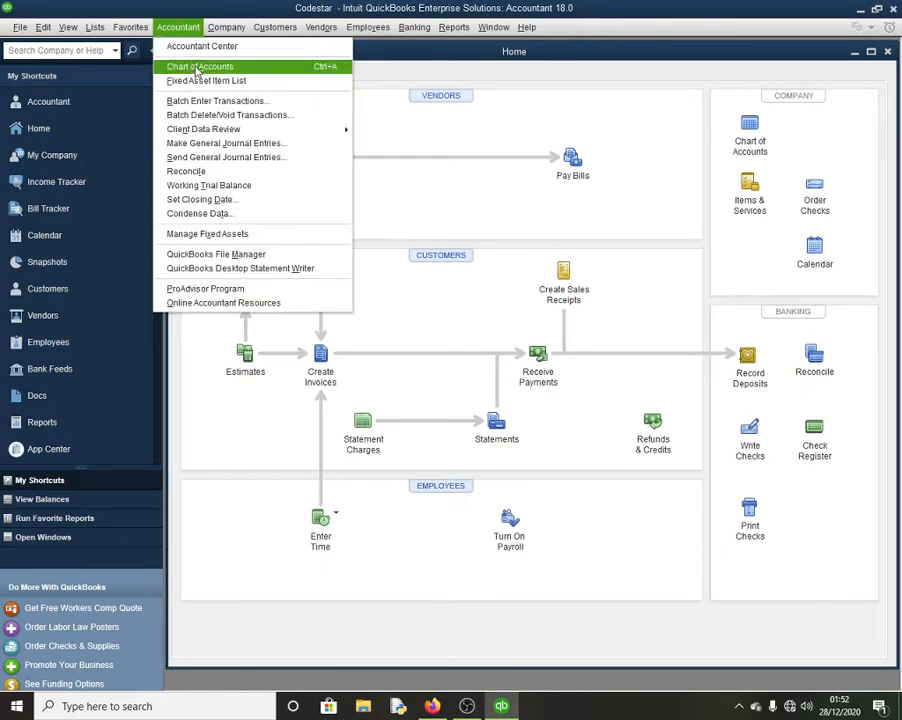
left_click(197, 68)
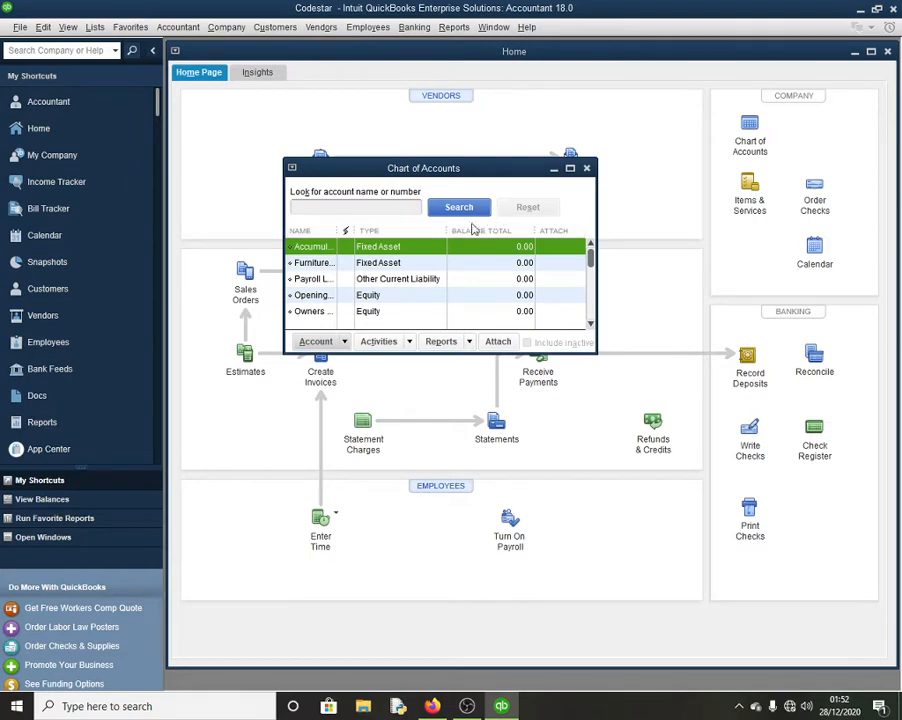
Start a new account of type Bank in the Chart of Accounts and name it KCB Bank
left_click(341, 343)
left_click(316, 361)
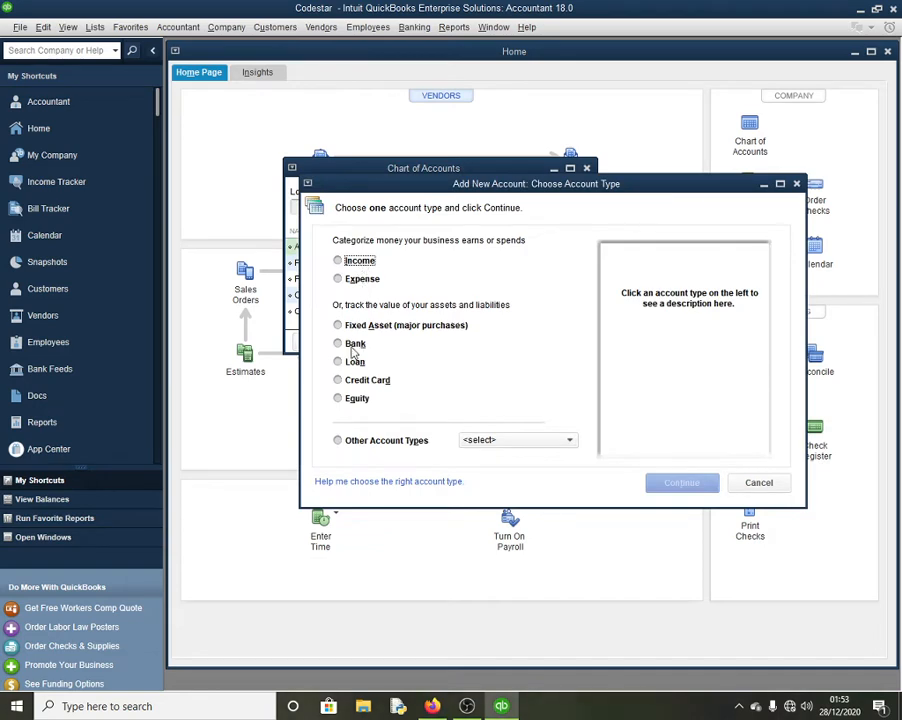
left_click(357, 344)
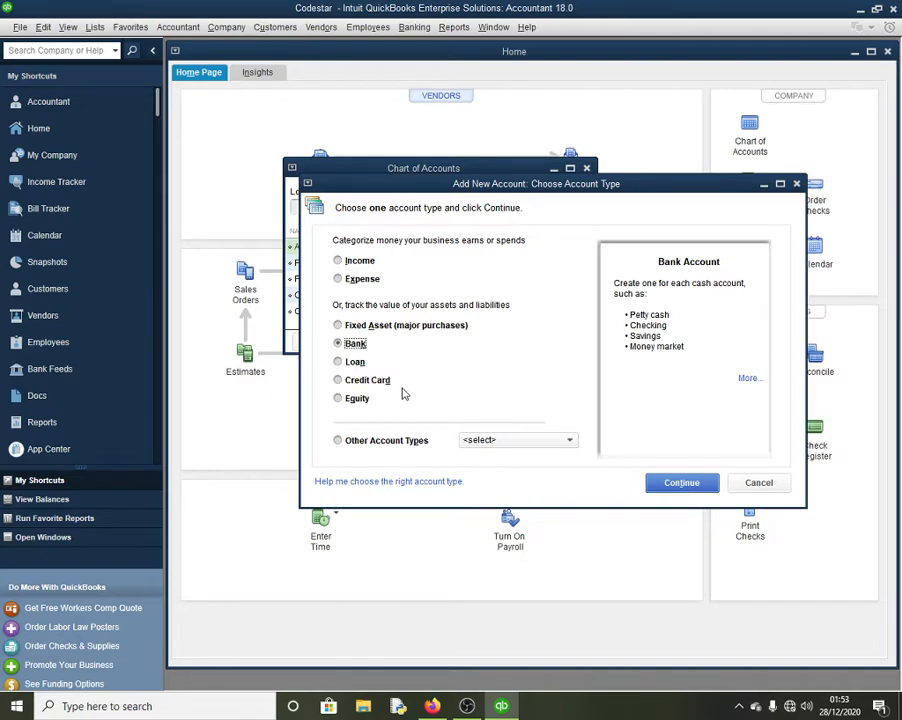
left_click(353, 405)
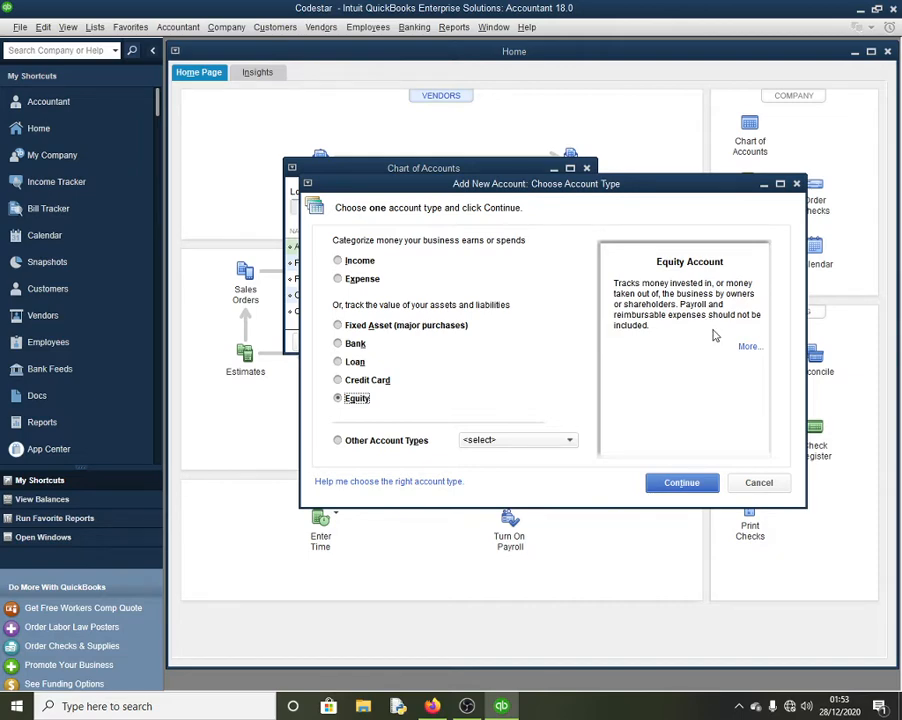
left_click(346, 346)
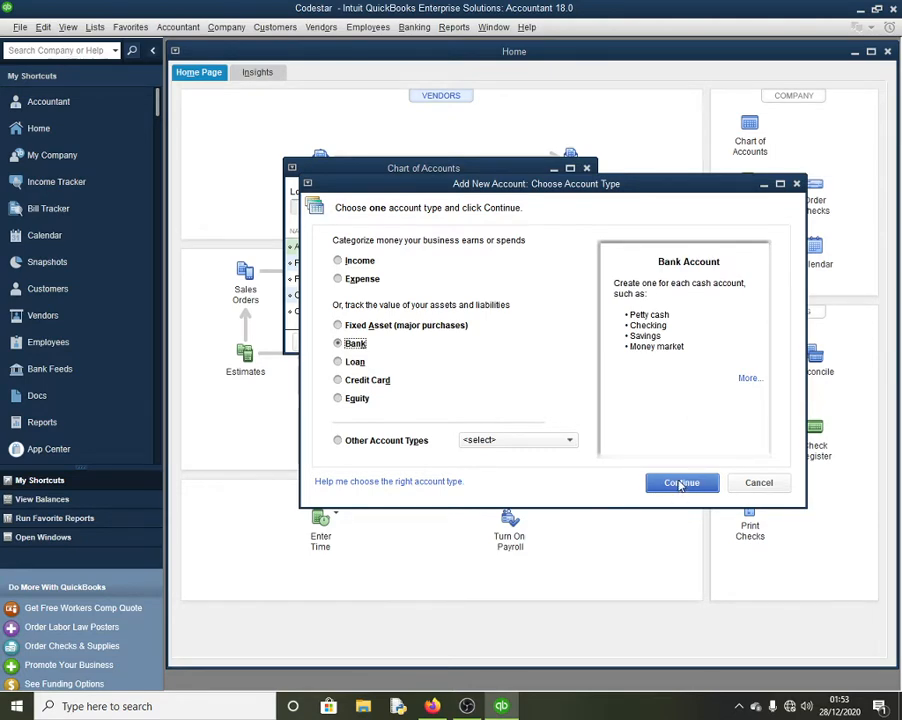
left_click(681, 484)
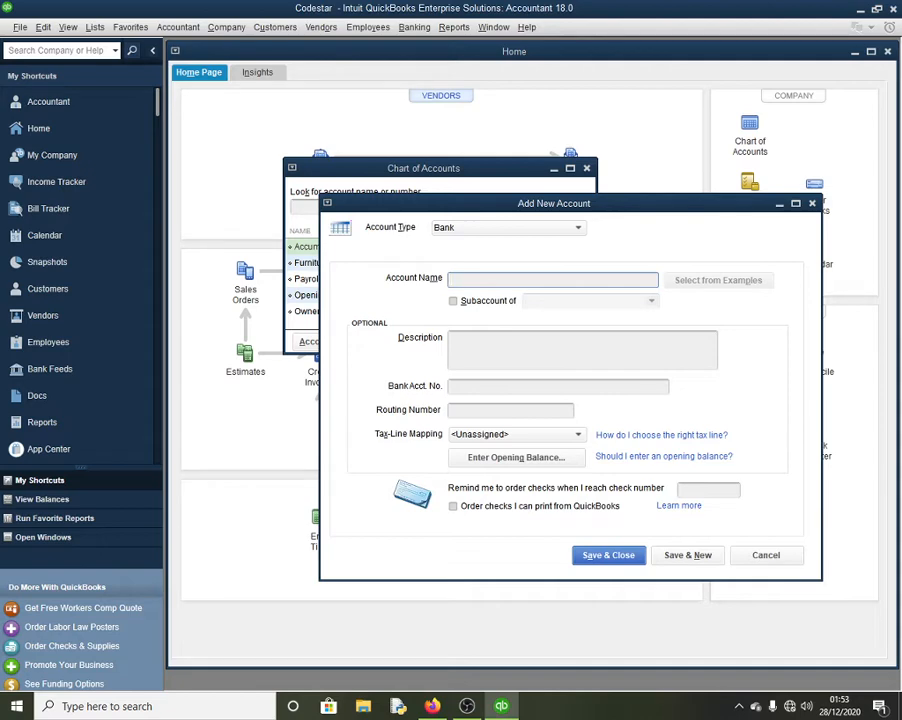
type("KCB Bank")
Enter an opening balance of 50,000.00 with statement ending date 01/12/2020 for KCB Bank, and save the account
left_click(553, 460)
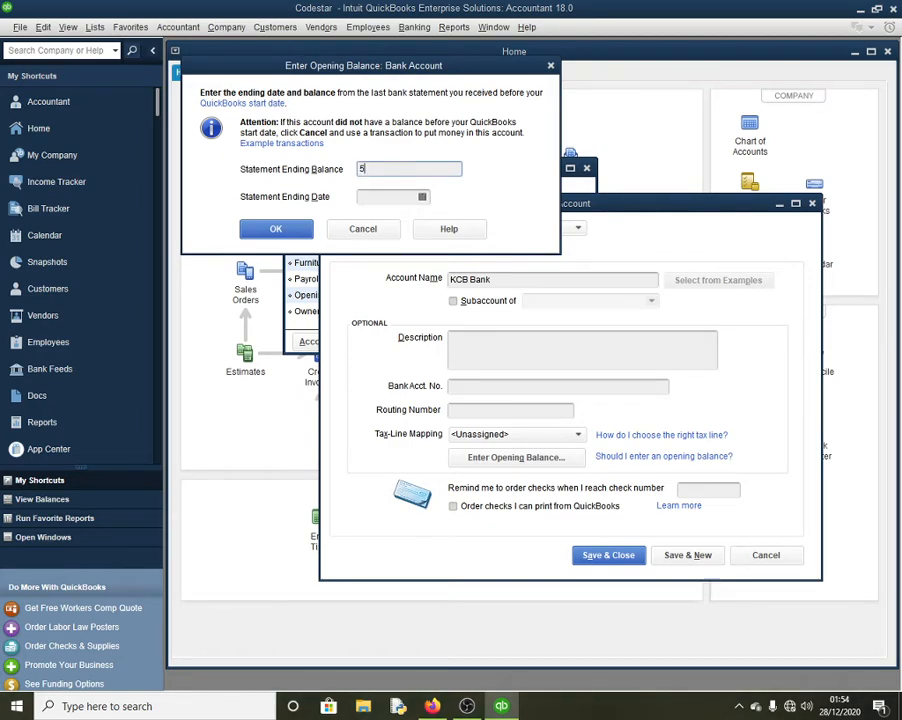
type("50000")
left_click(415, 197)
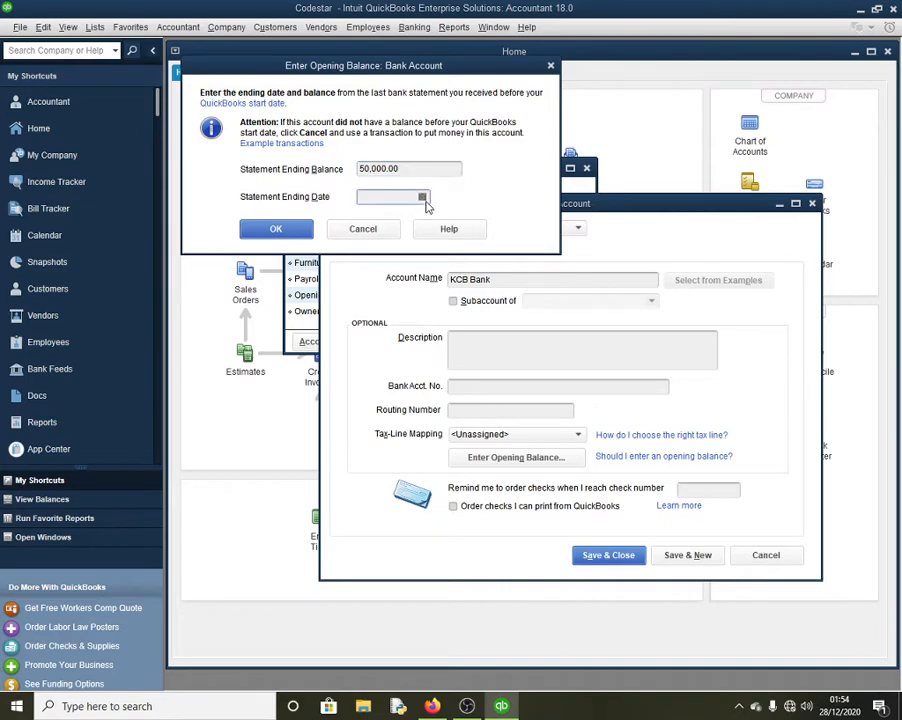
left_click(422, 198)
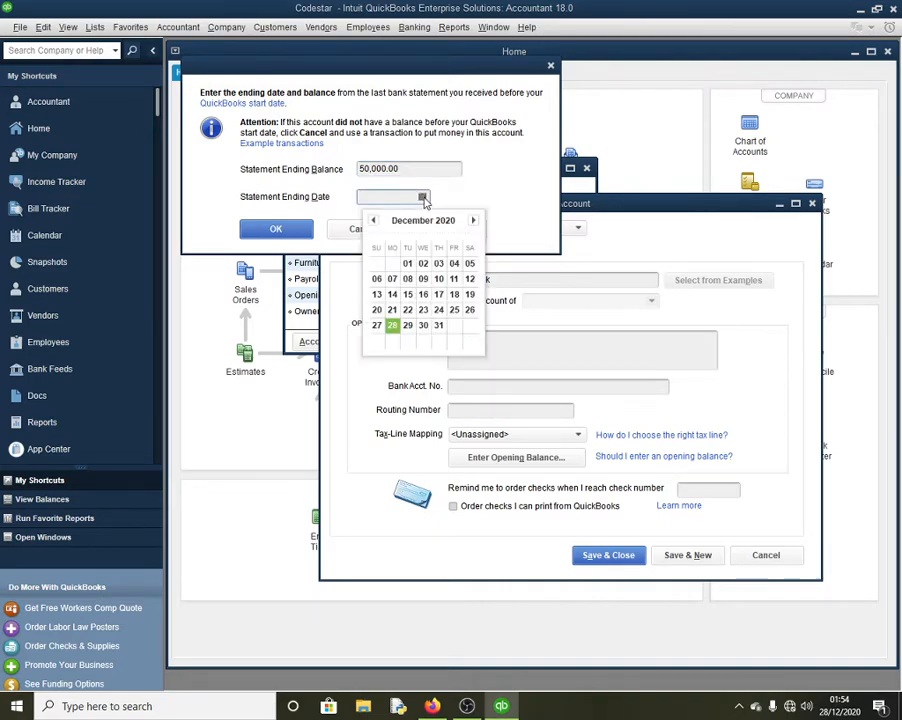
left_click(407, 263)
left_click(276, 230)
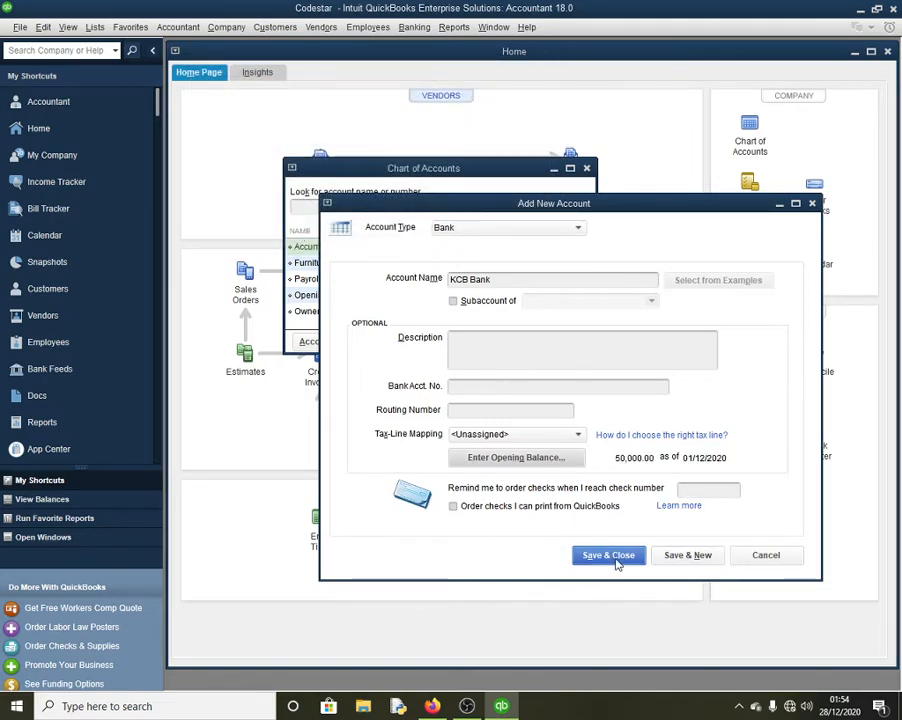
left_click(613, 556)
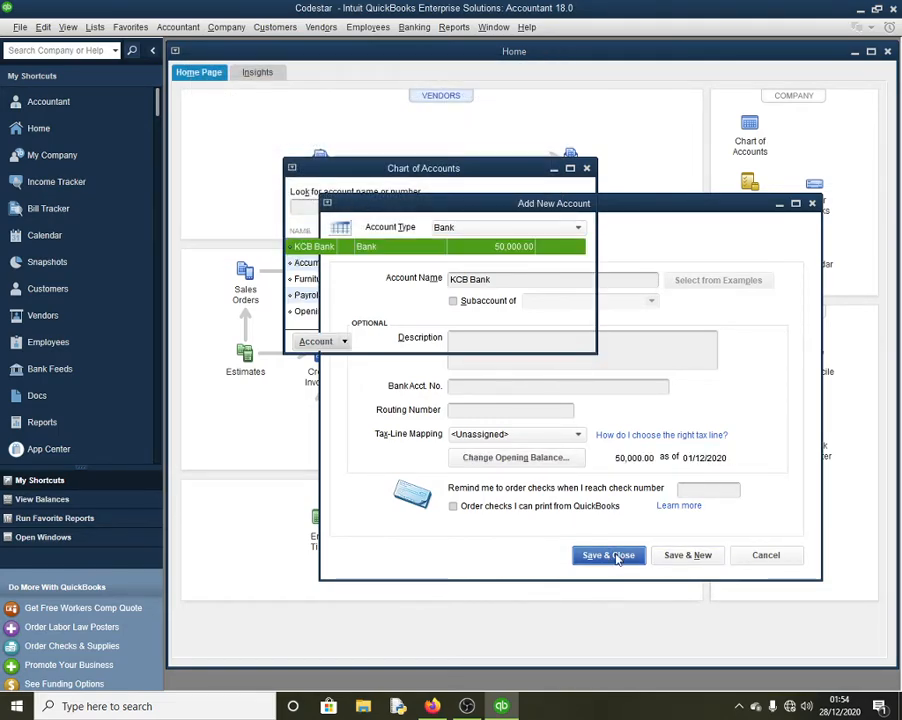
left_click(431, 224)
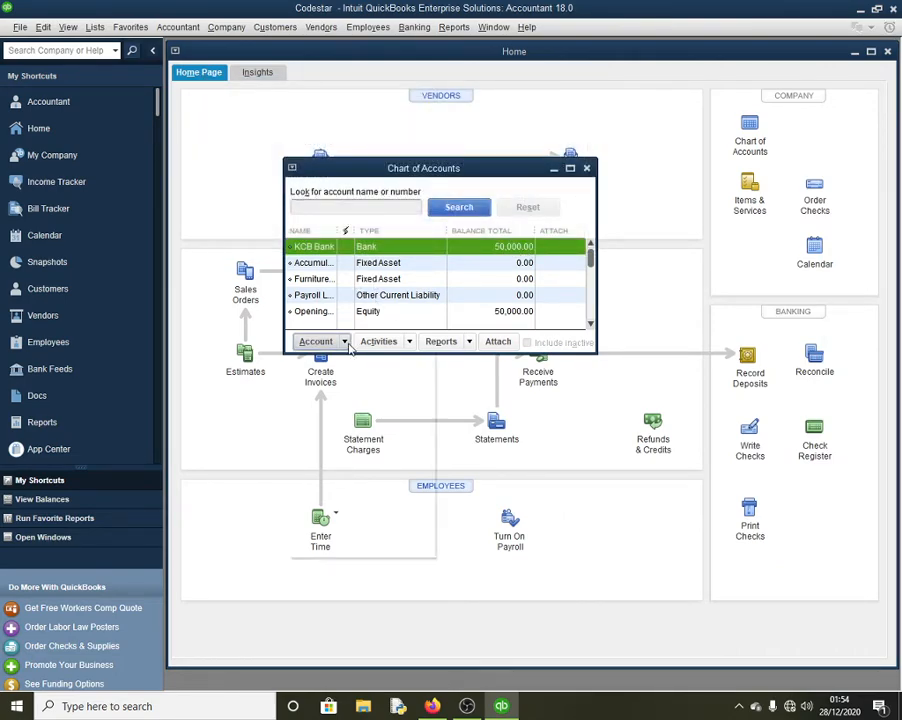
left_click(315, 341)
left_click(344, 364)
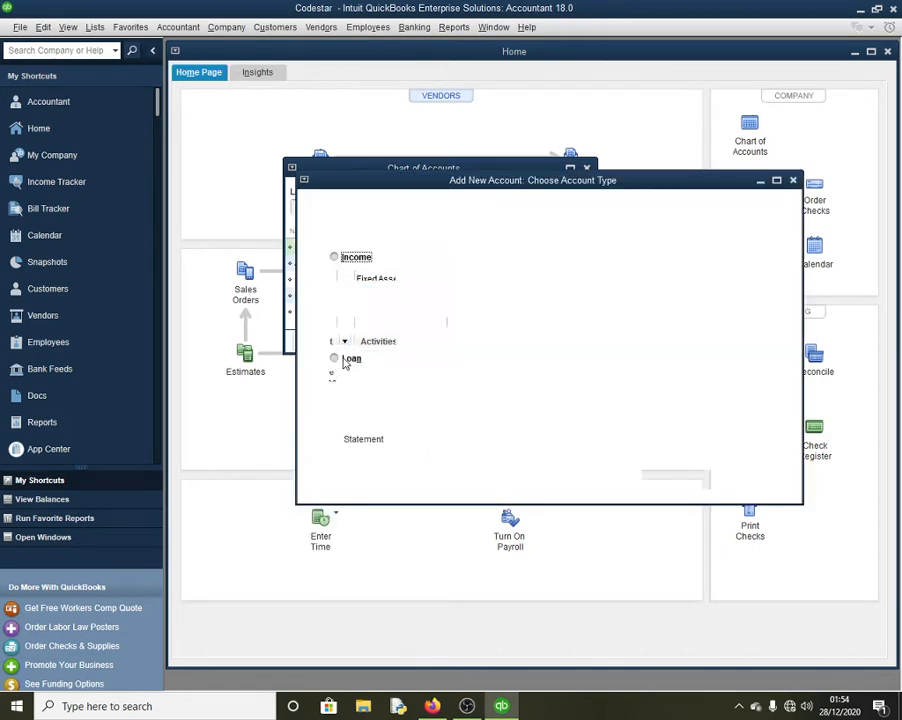
left_click(362, 327)
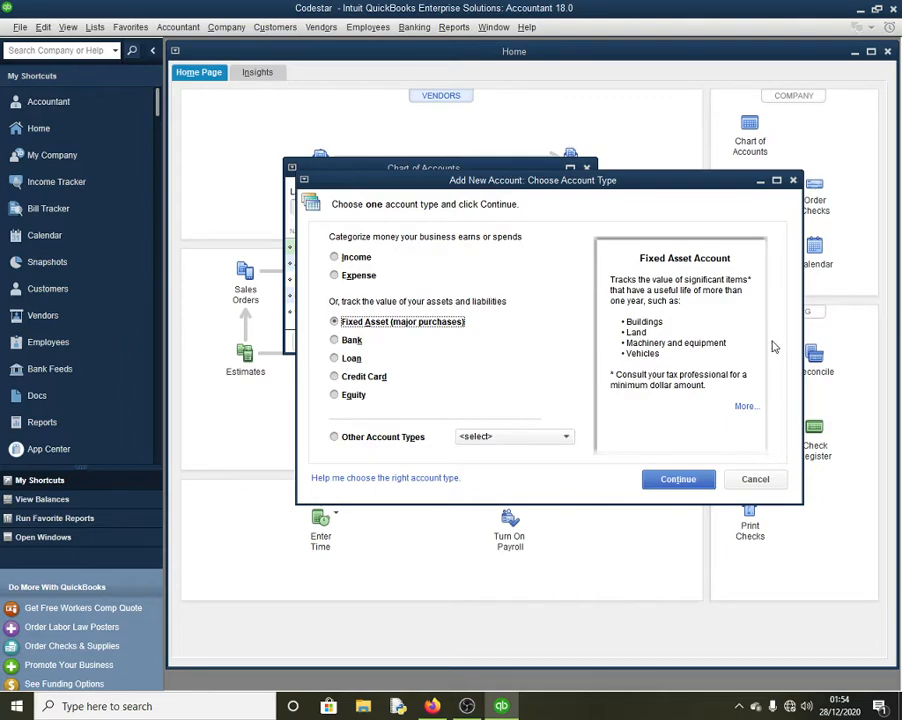
left_click(793, 181)
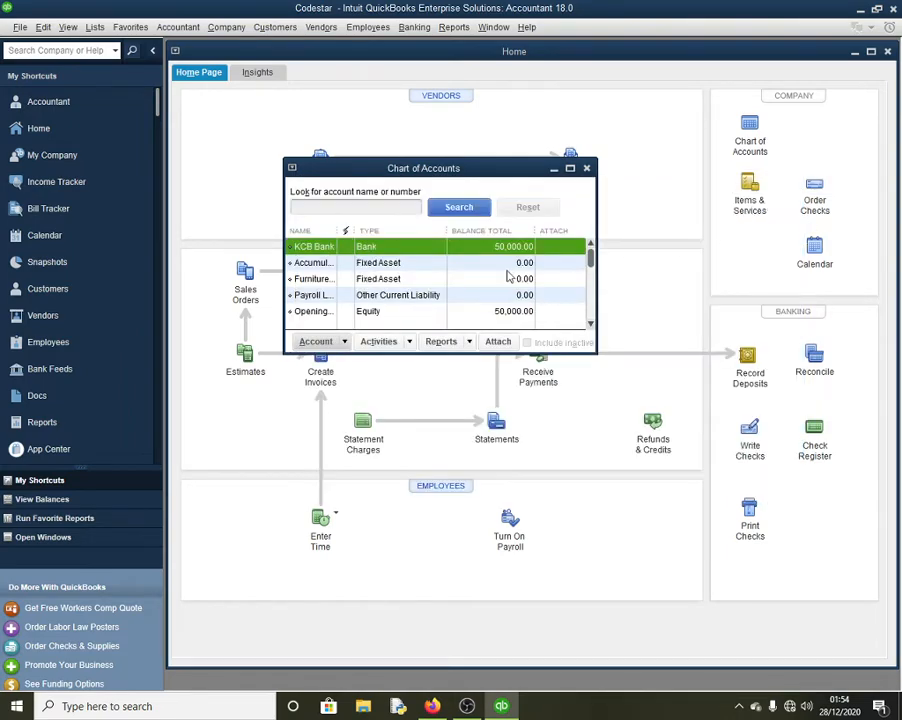
Close the Chart of Accounts and start a new customer record in the Customer Center
left_click(589, 170)
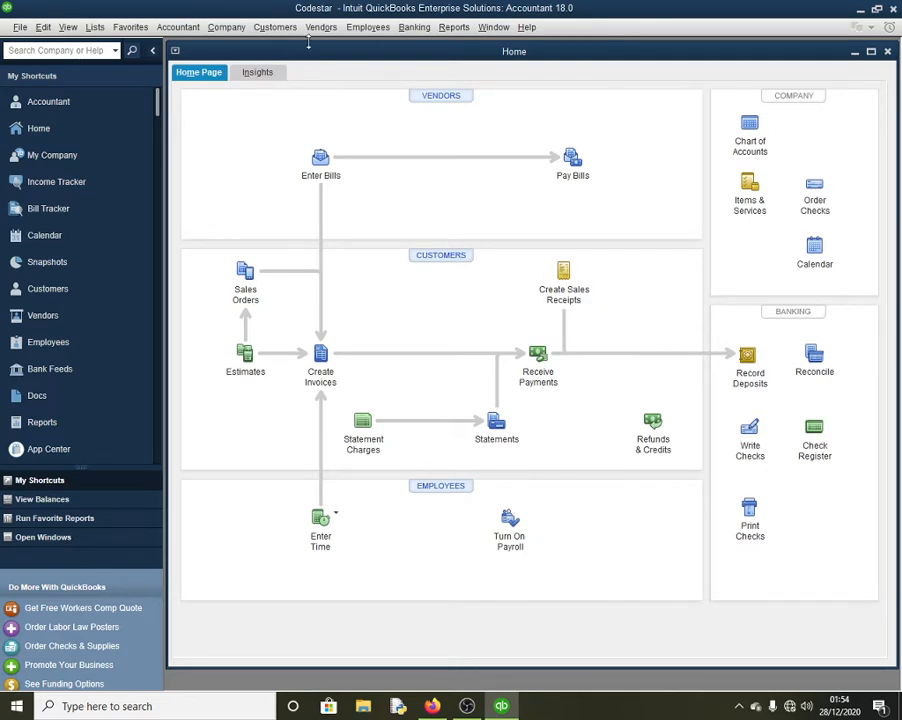
left_click(274, 27)
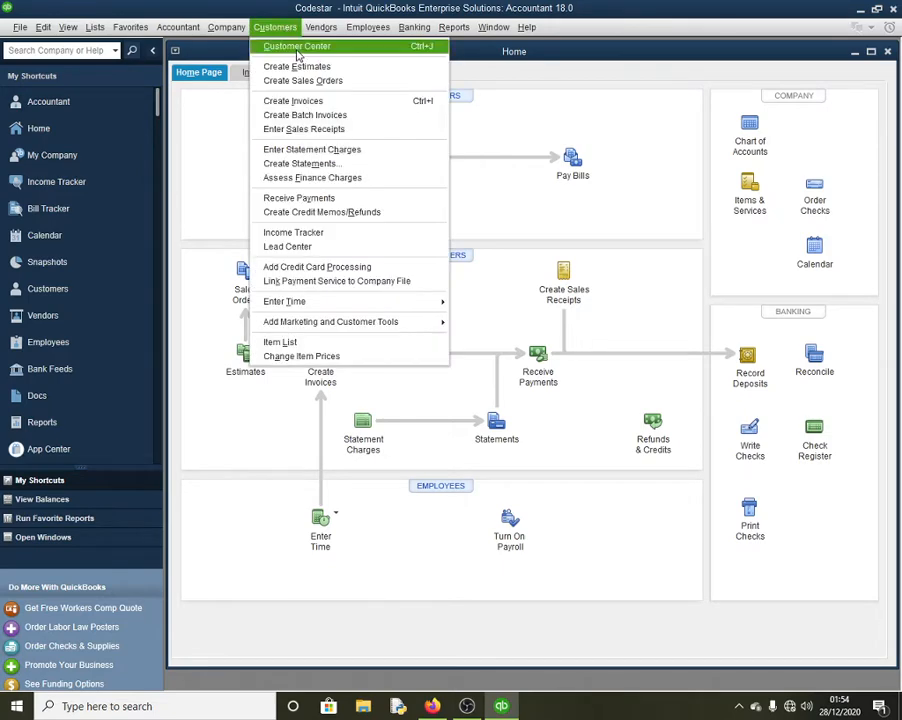
left_click(298, 50)
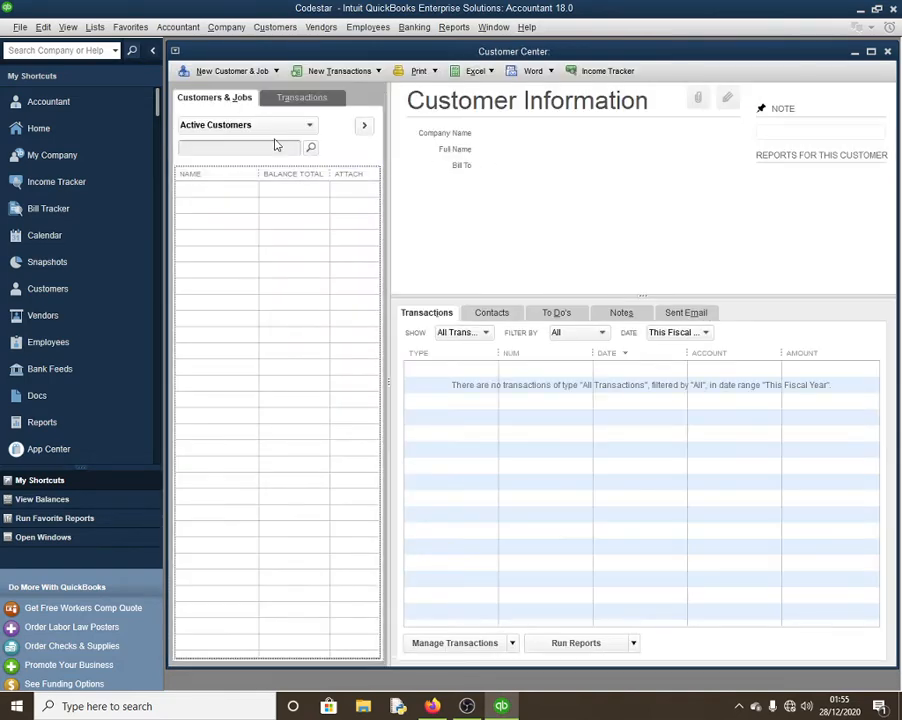
left_click(221, 73)
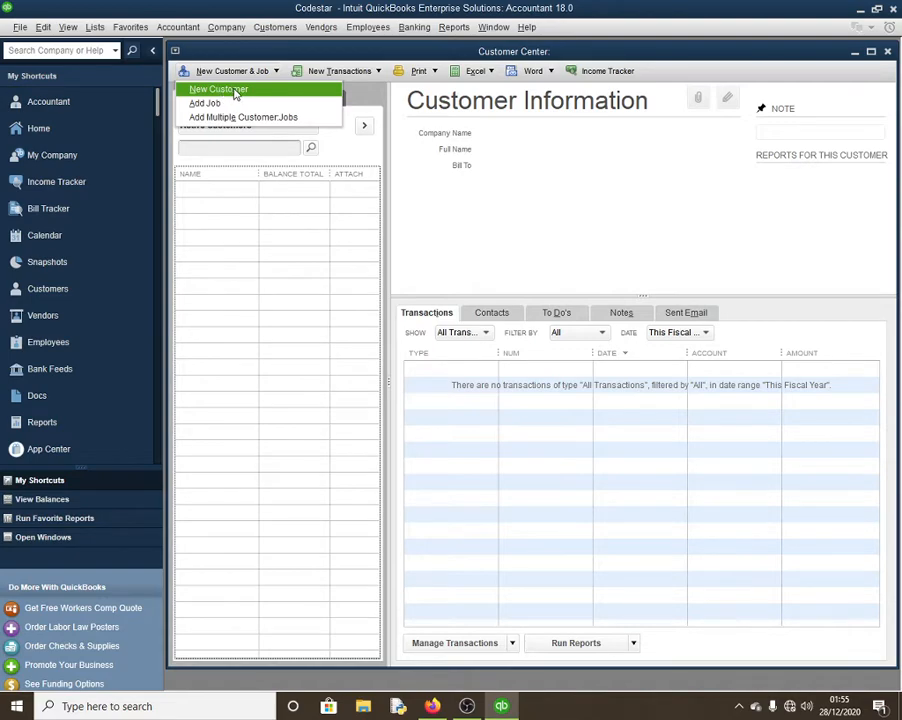
left_click(221, 90)
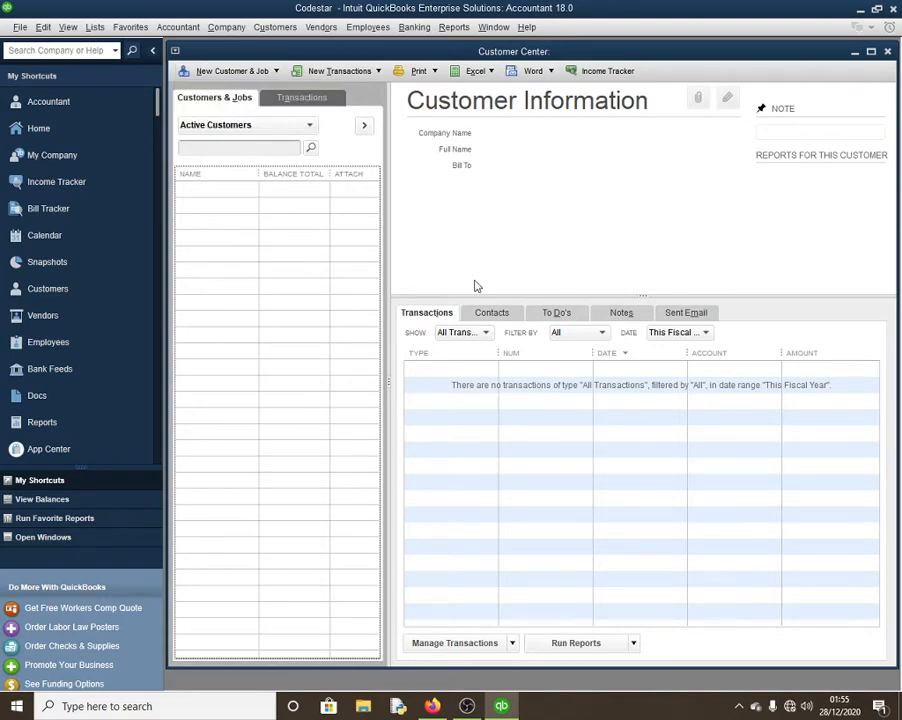
key("ctrl+n")
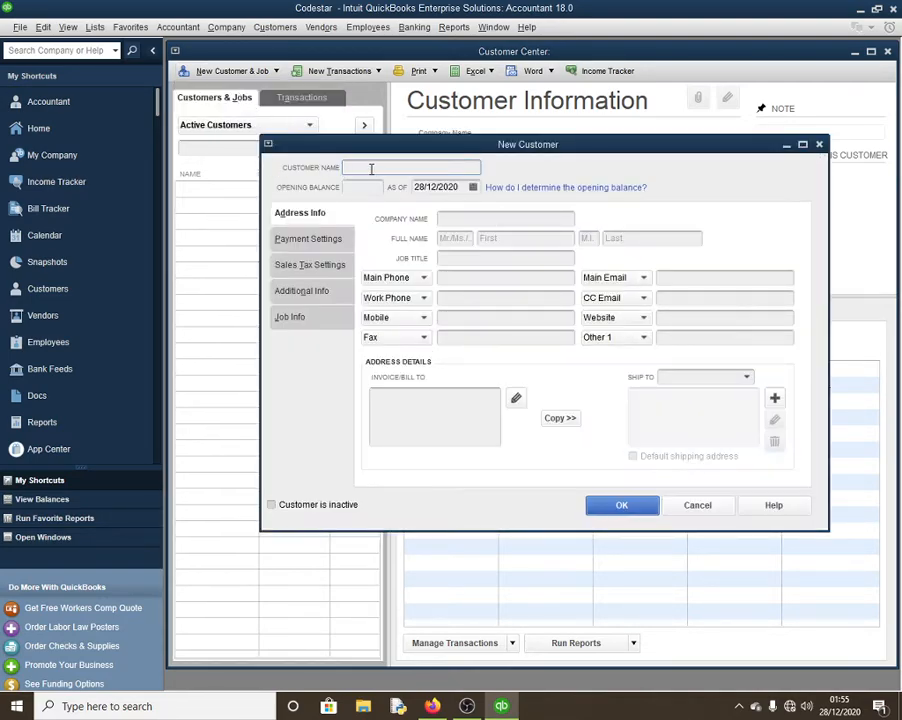
Enter the customer's name and set the opening balance to 200.00
type("e")
key("BackSpace")
key("BackSpace")
key("BackSpace")
key("BackSpace")
key("BackSpace")
key("BackSpace")
key("BackSpace")
key("BackSpace")
key("BackSpace")
left_click(376, 189)
type("2")
Look through the new customer's payment, sales tax and job settings, and save the customer
left_click(306, 243)
left_click(310, 266)
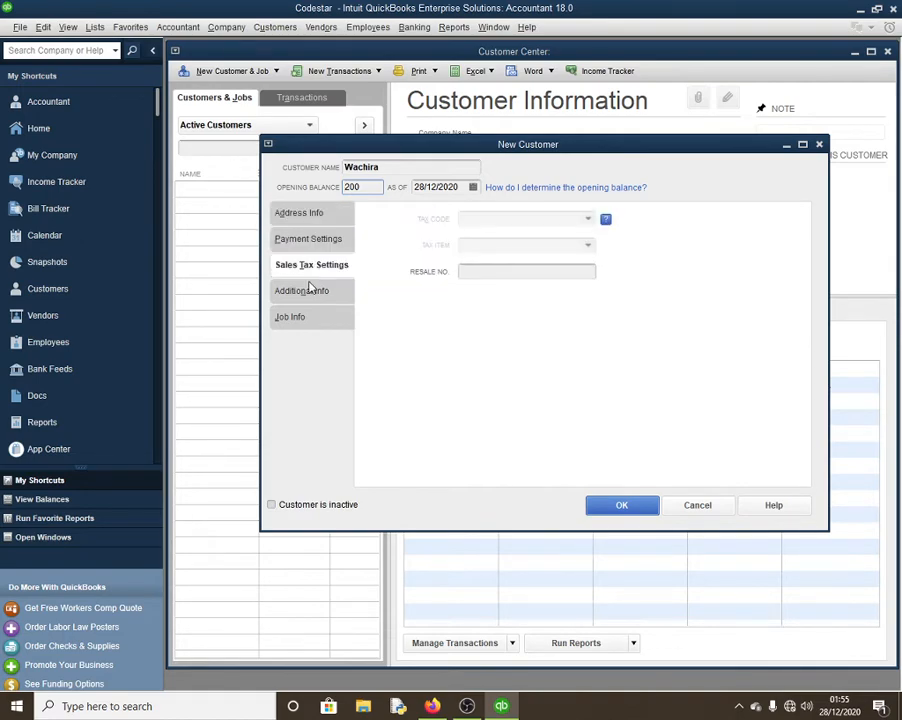
left_click(313, 320)
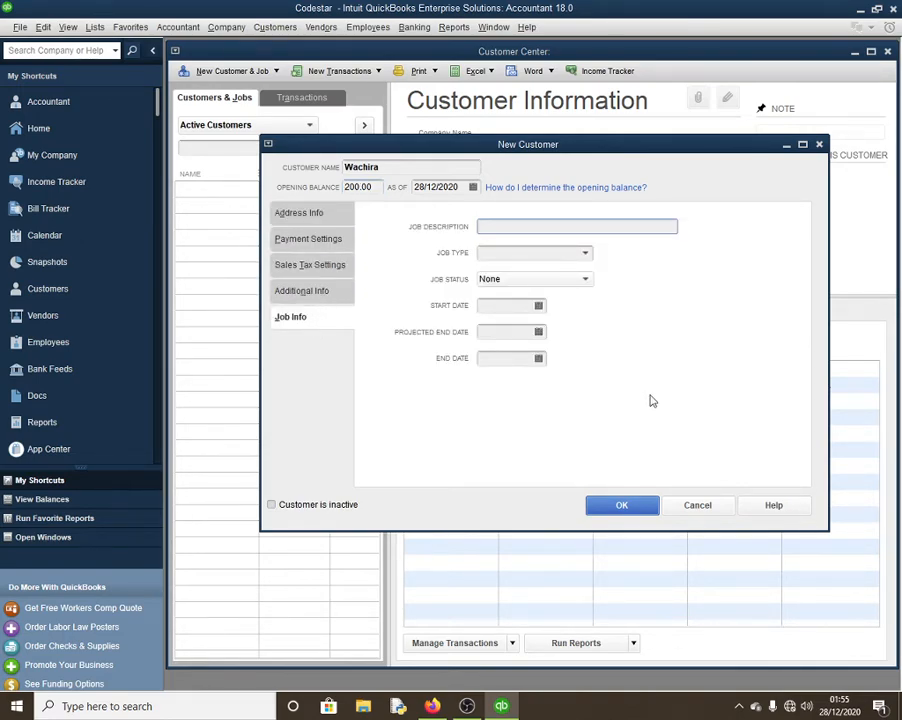
left_click(626, 507)
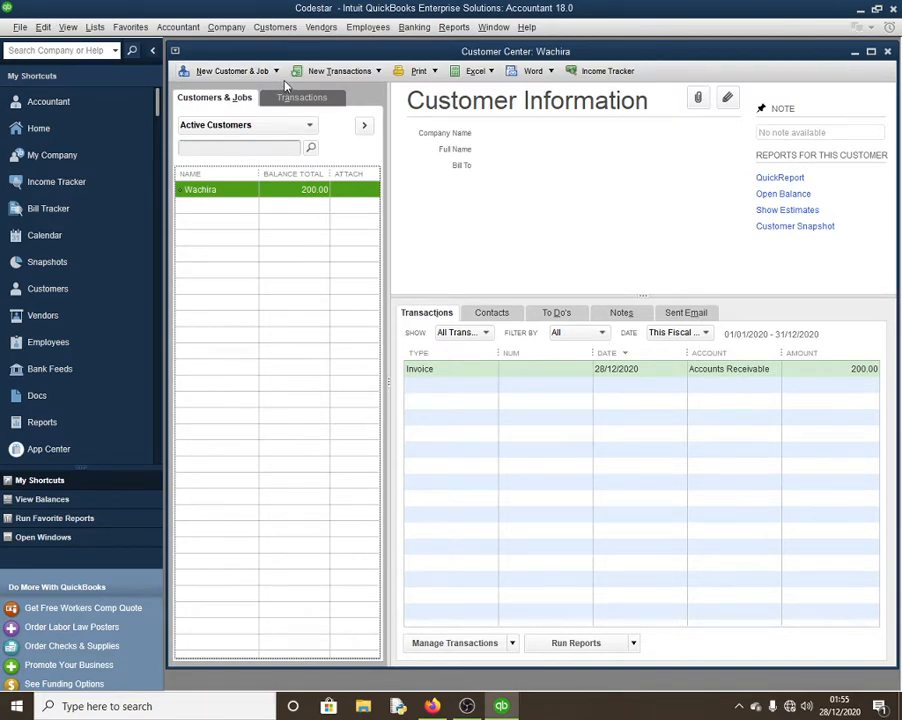
Close the Customer Center and start a new vendor record in the Vendor Center
left_click(887, 52)
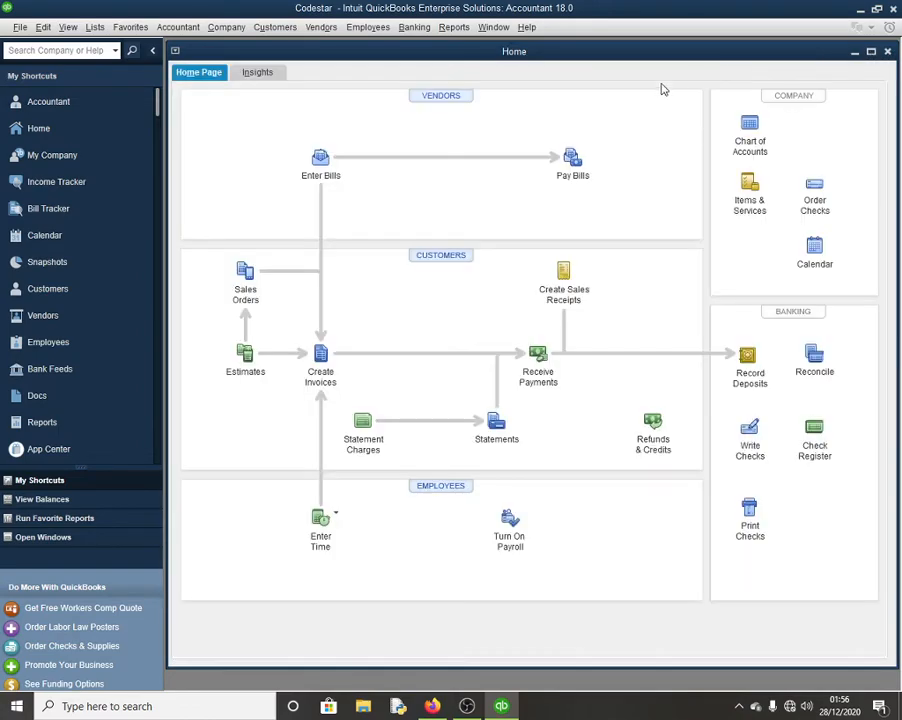
left_click(332, 32)
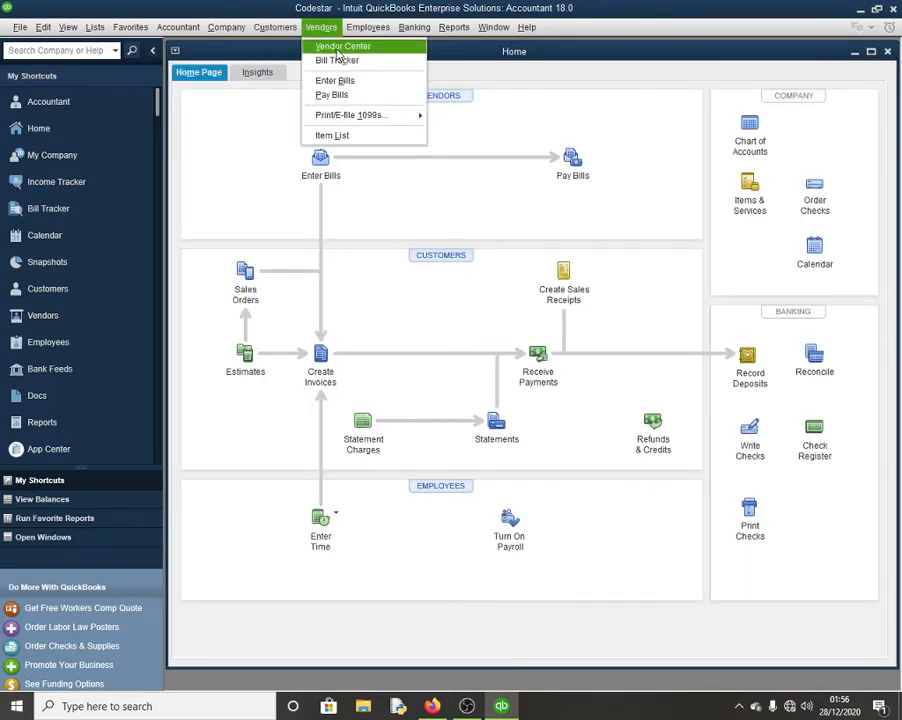
left_click(337, 49)
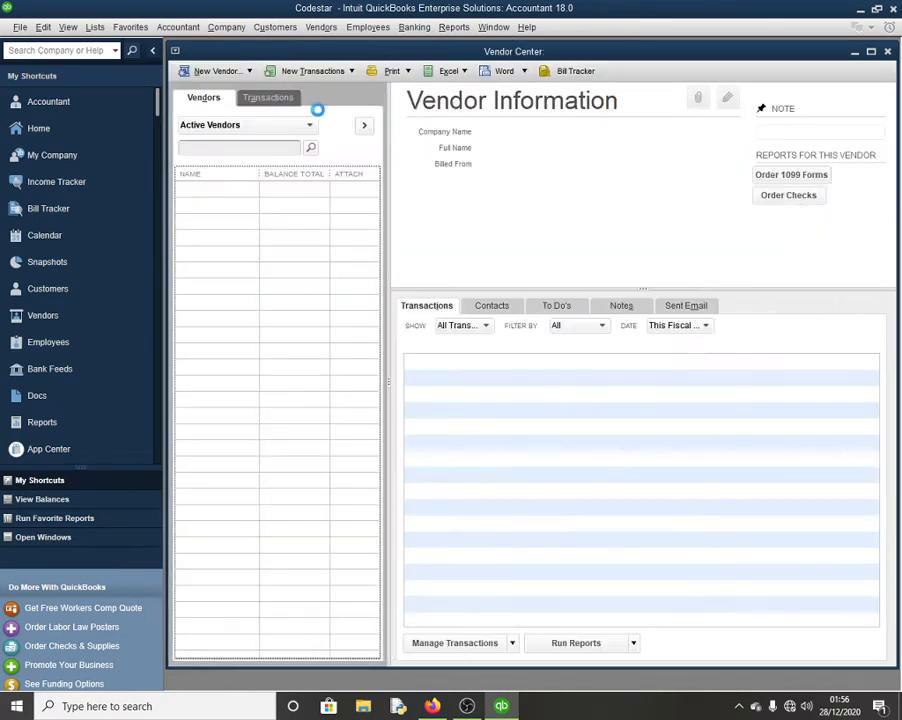
left_click(222, 79)
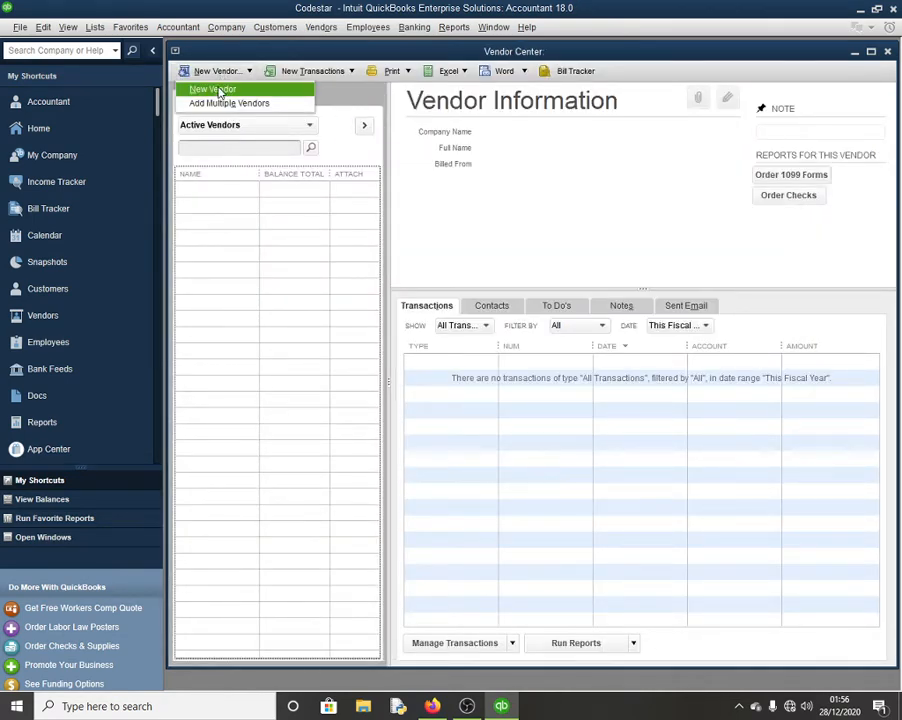
left_click(219, 90)
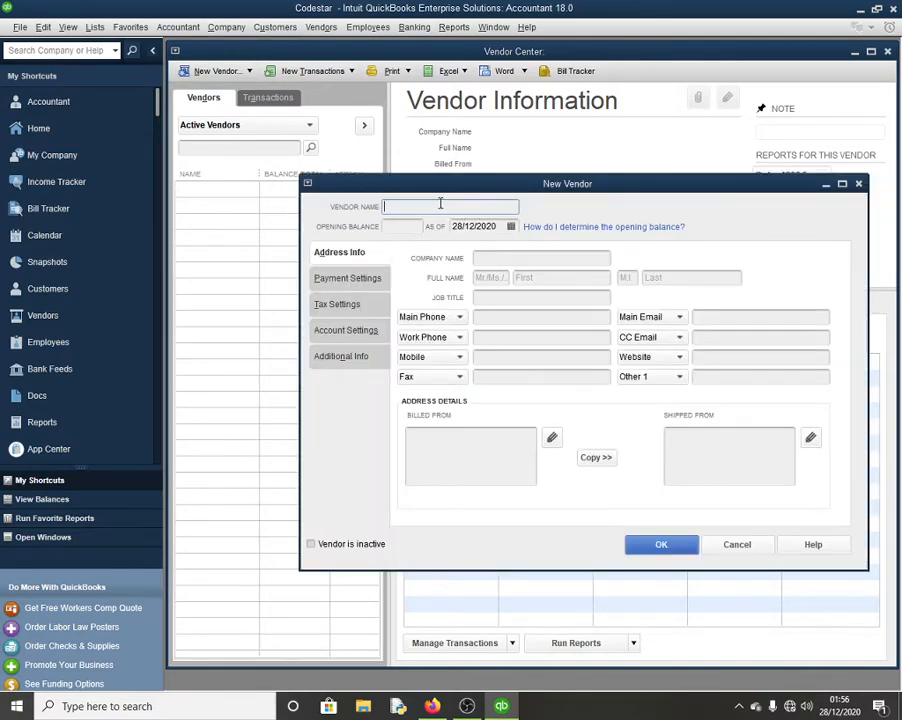
Name the vendor LG, set its opening balance to 50.00, and save the vendor
type("LG")
key("Tab")
type("5")
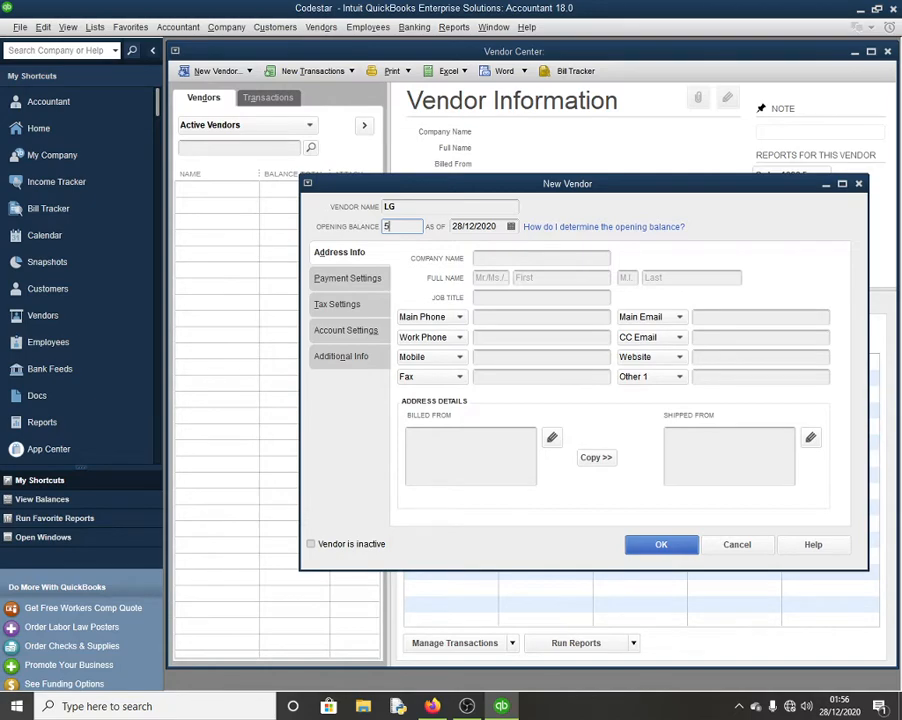
type("0")
left_click(658, 545)
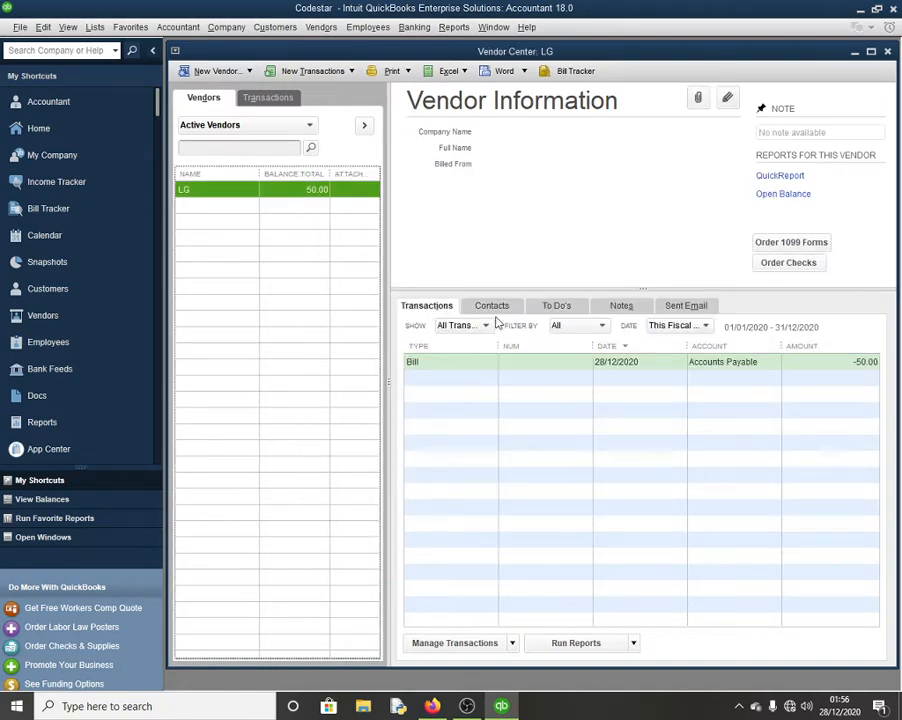
Close the Vendor Center and the Home page, and open the Enter Bills form
left_click(887, 51)
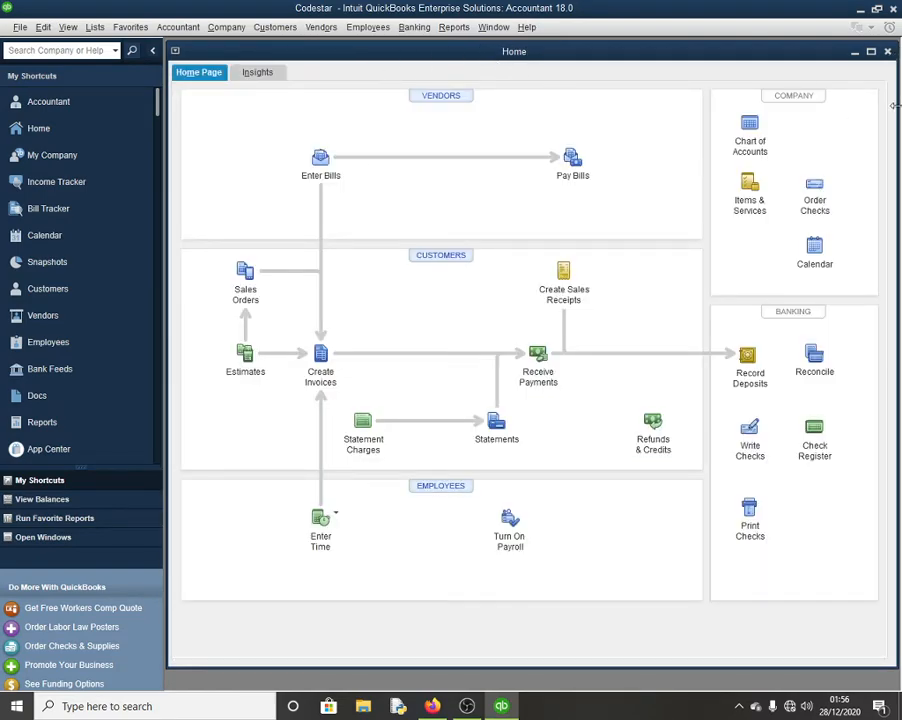
left_click(887, 51)
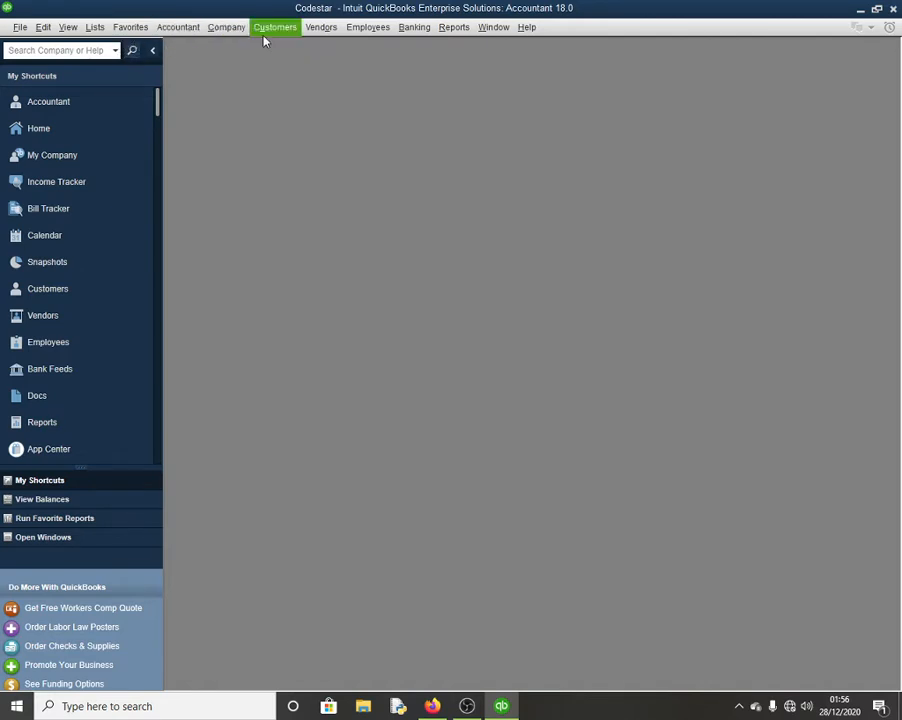
left_click(328, 33)
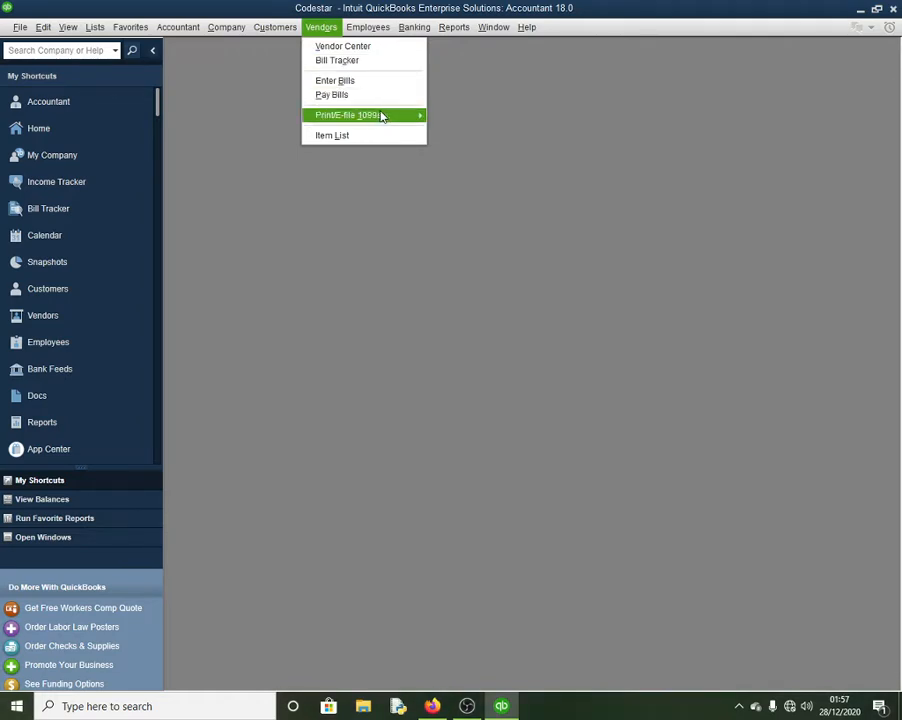
mouse_move(394, 119)
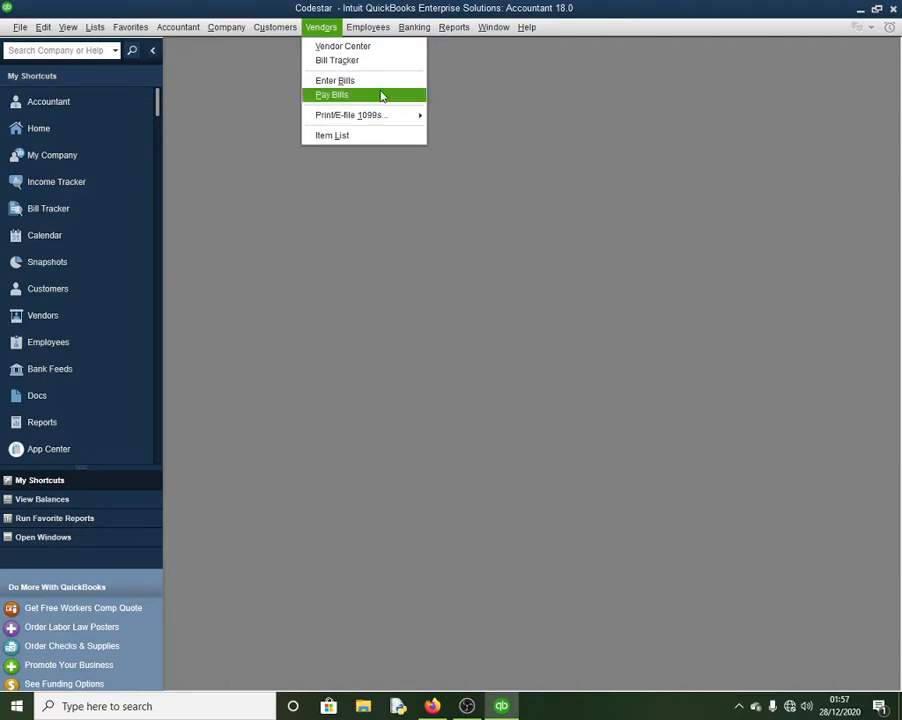
left_click(352, 86)
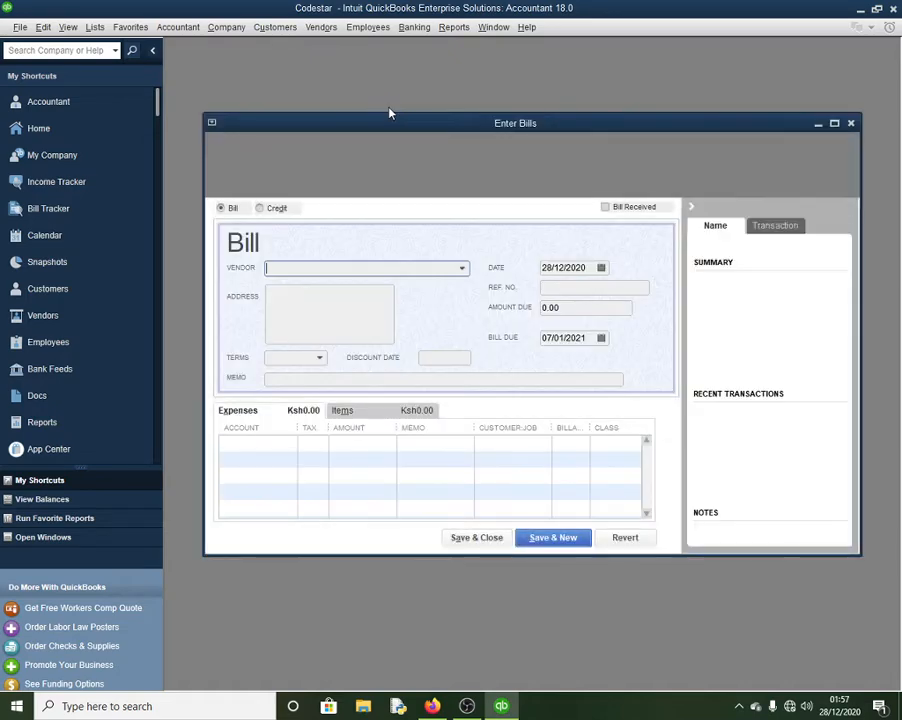
Enter a bill from vendor LG for the item DVD 4GB with a quantity of 10, and save it
left_click(461, 267)
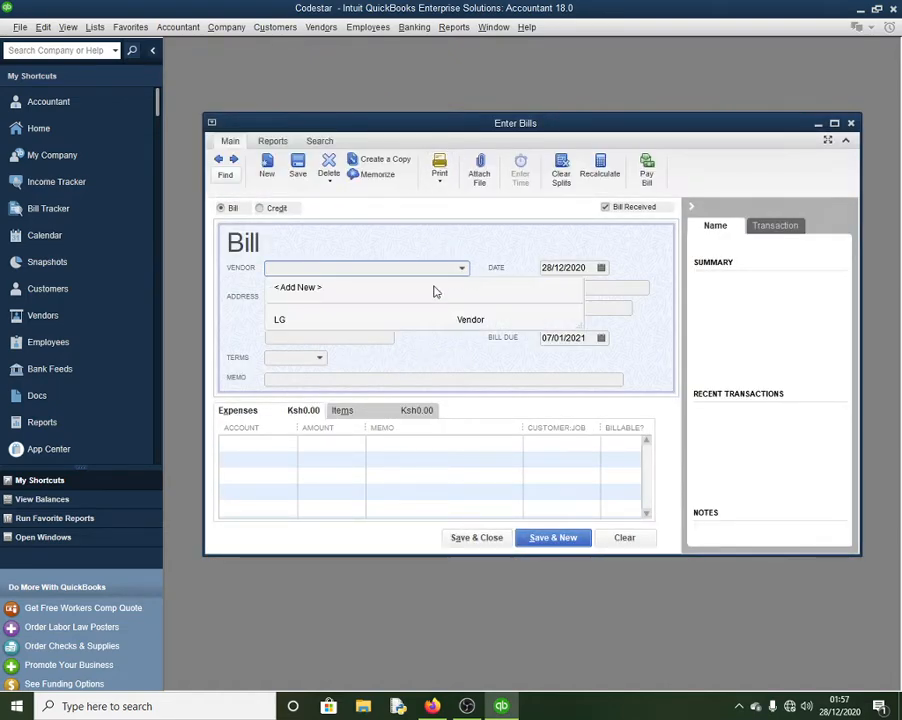
left_click(316, 320)
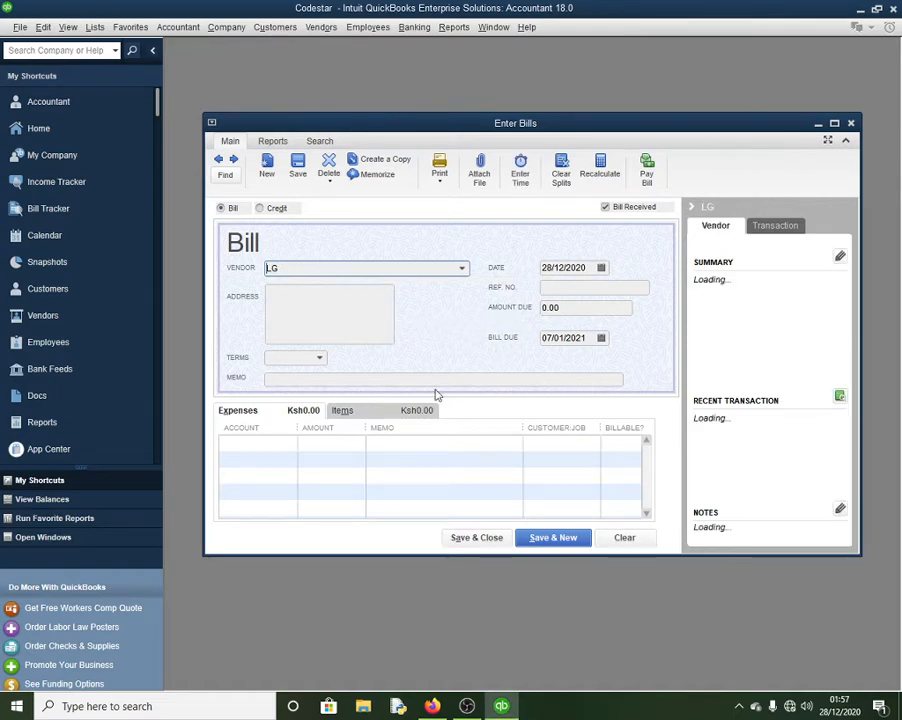
left_click(371, 415)
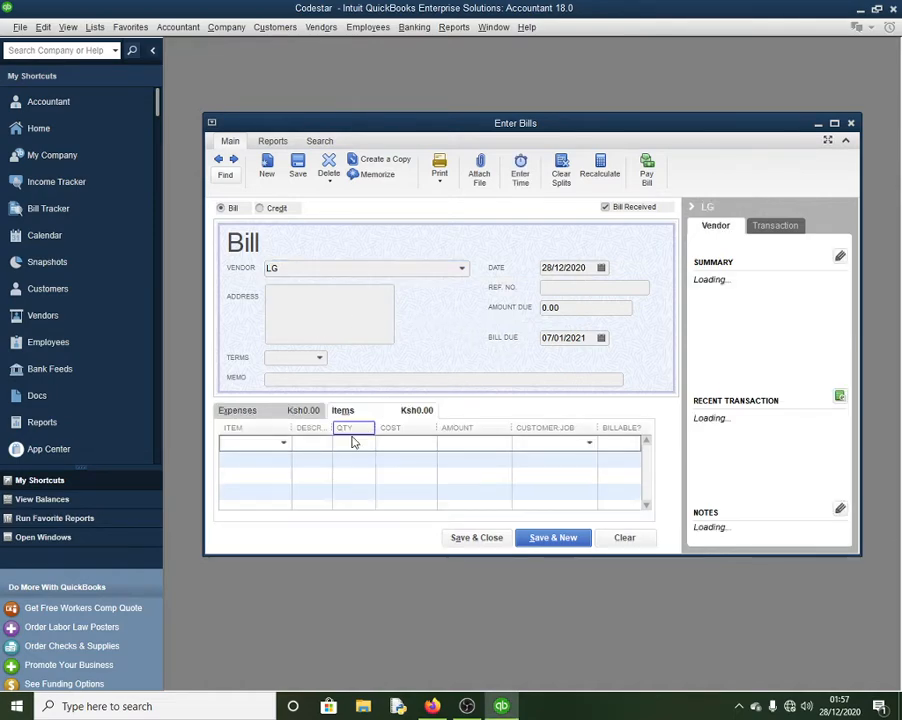
left_click(284, 444)
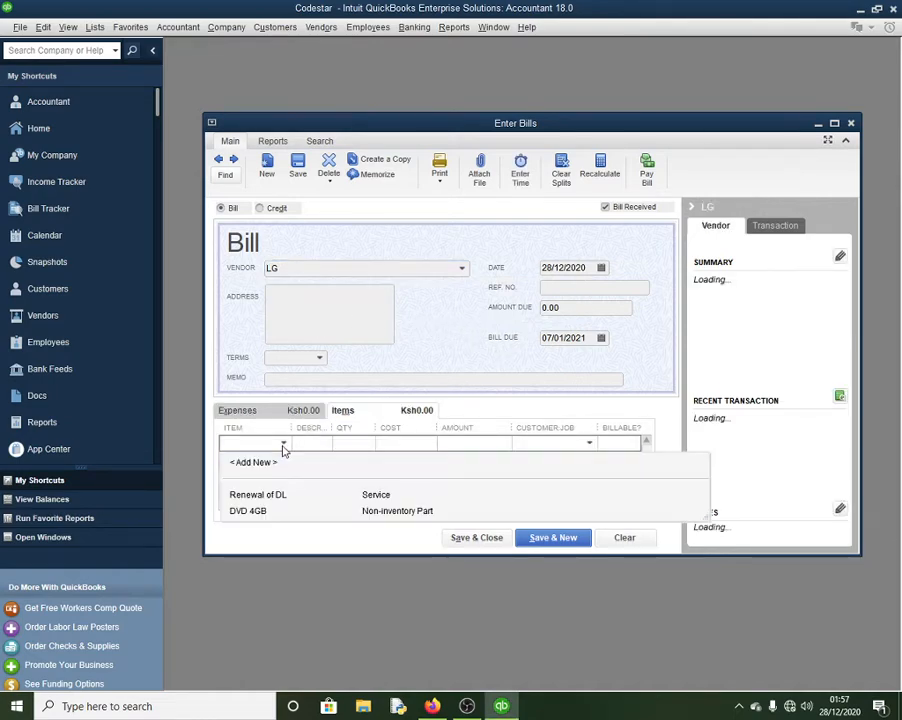
left_click(261, 512)
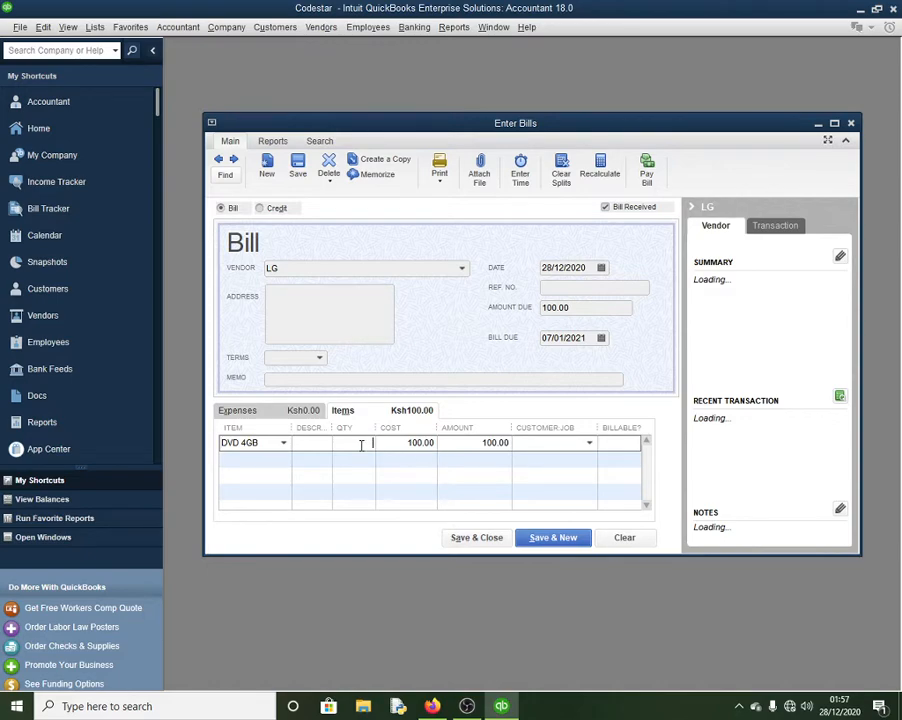
type("10")
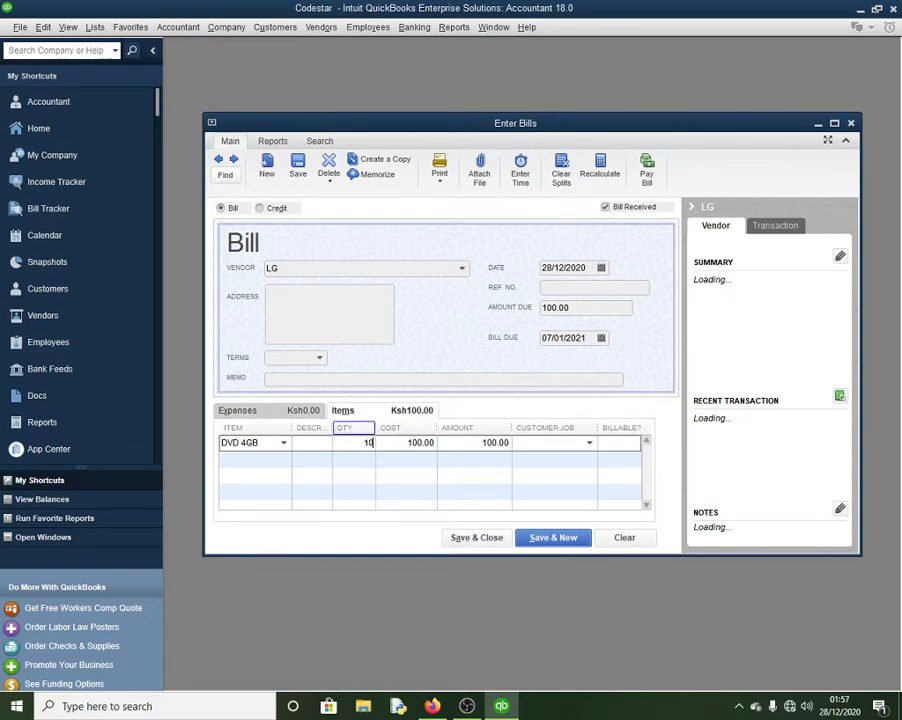
type("00")
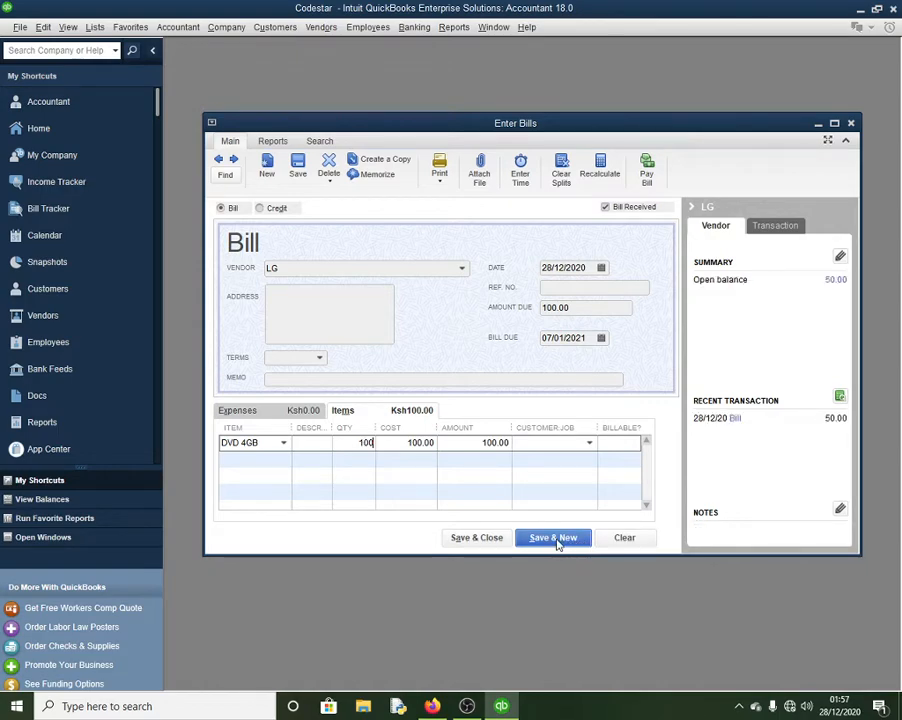
key("BackSpace")
left_click(553, 540)
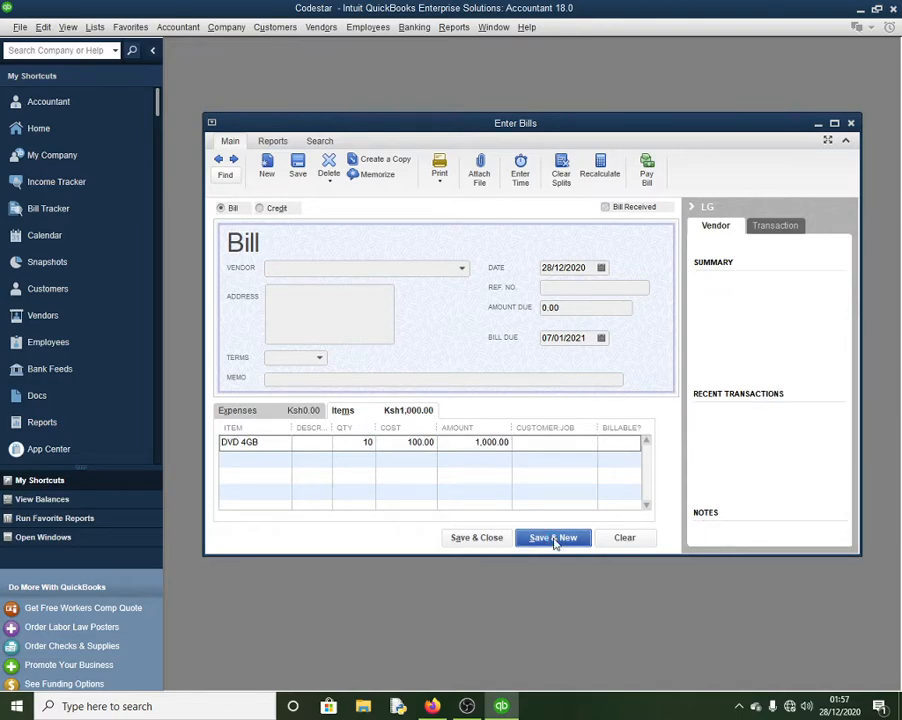
Close the Enter Bills form and reopen it for a new bill
left_click(851, 123)
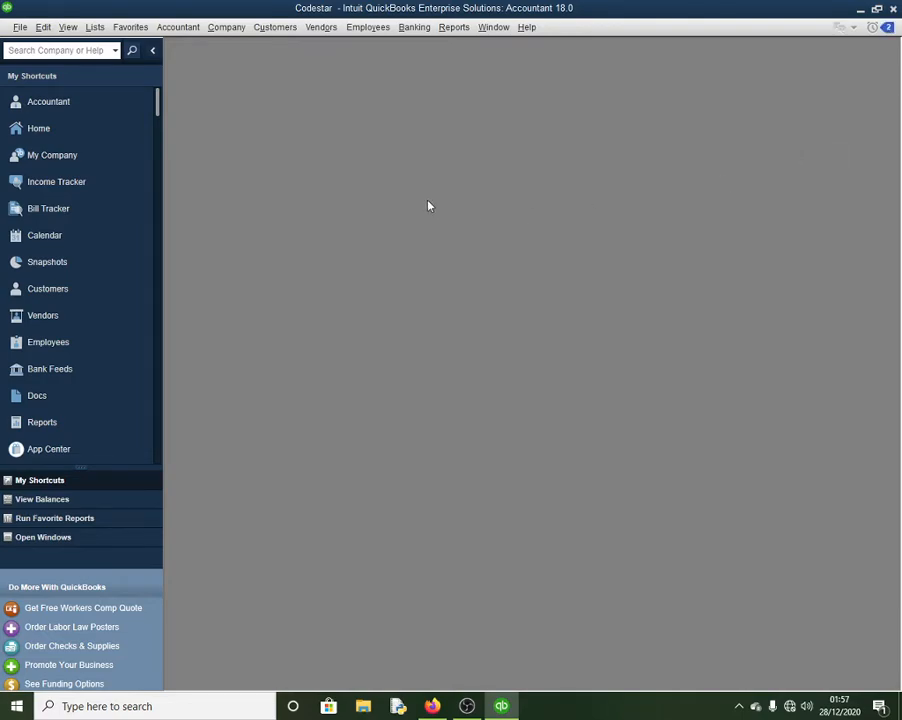
left_click(321, 27)
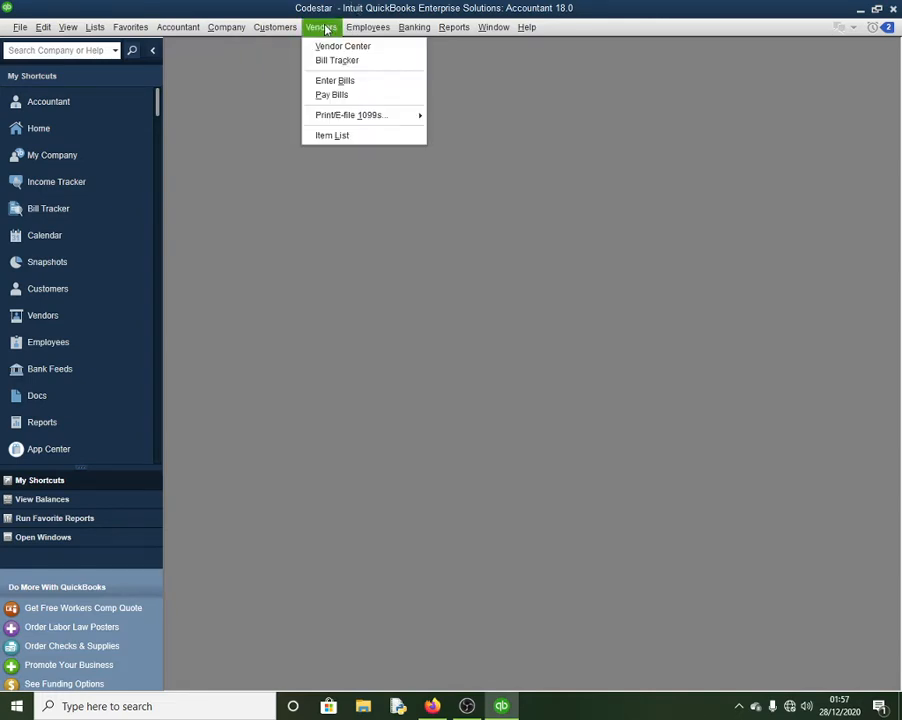
left_click(358, 86)
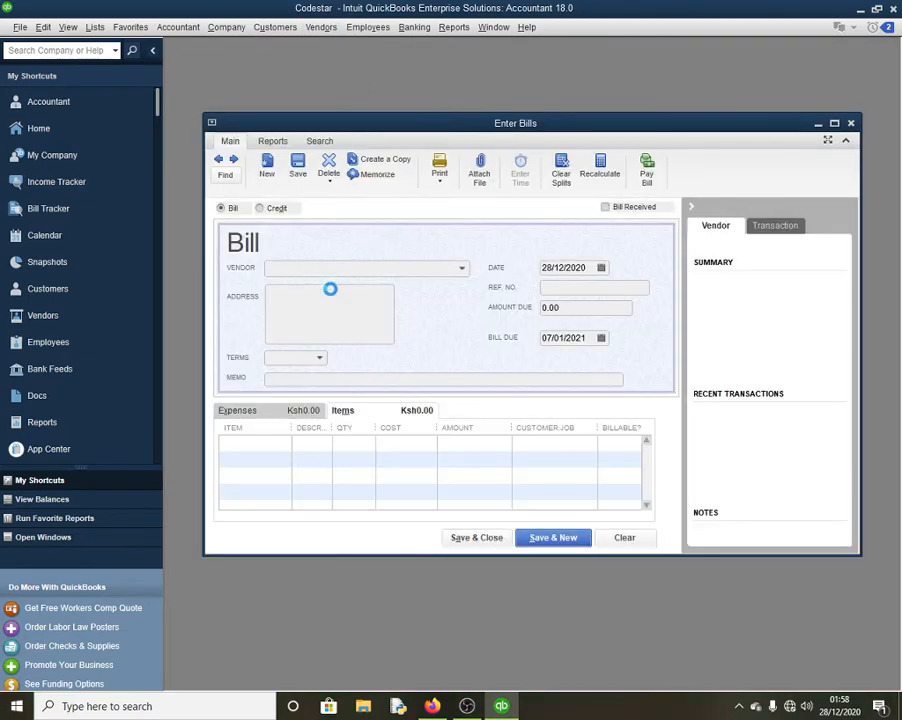
left_click(461, 275)
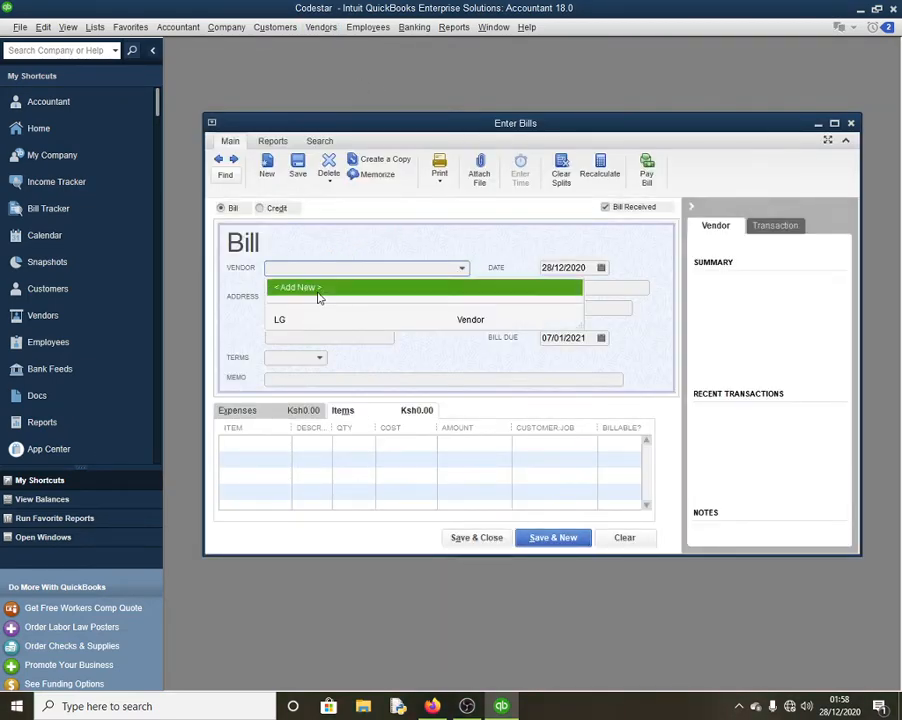
left_click(353, 288)
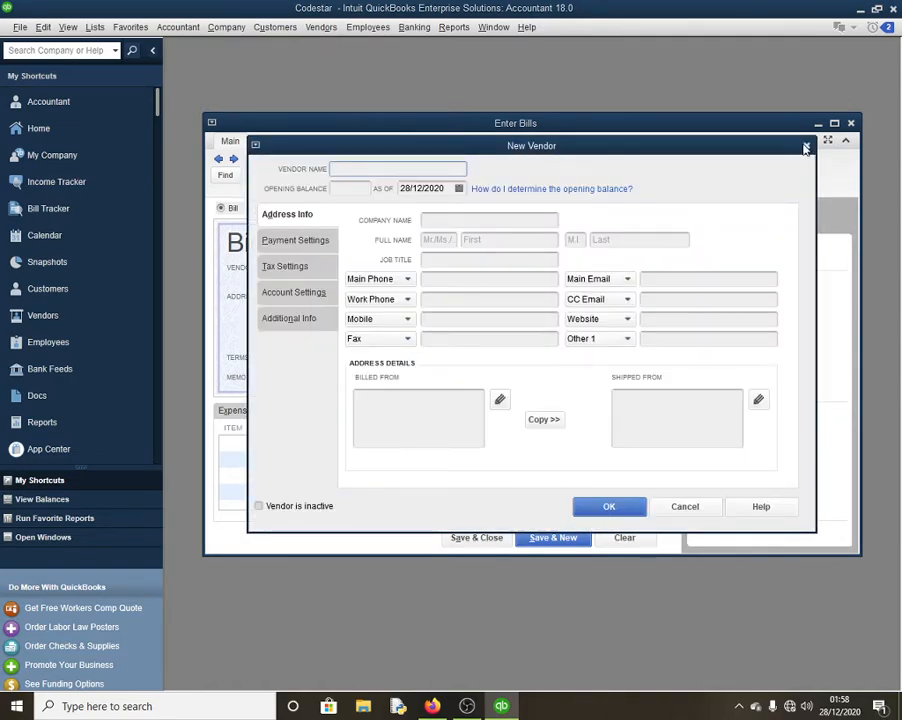
left_click(804, 147)
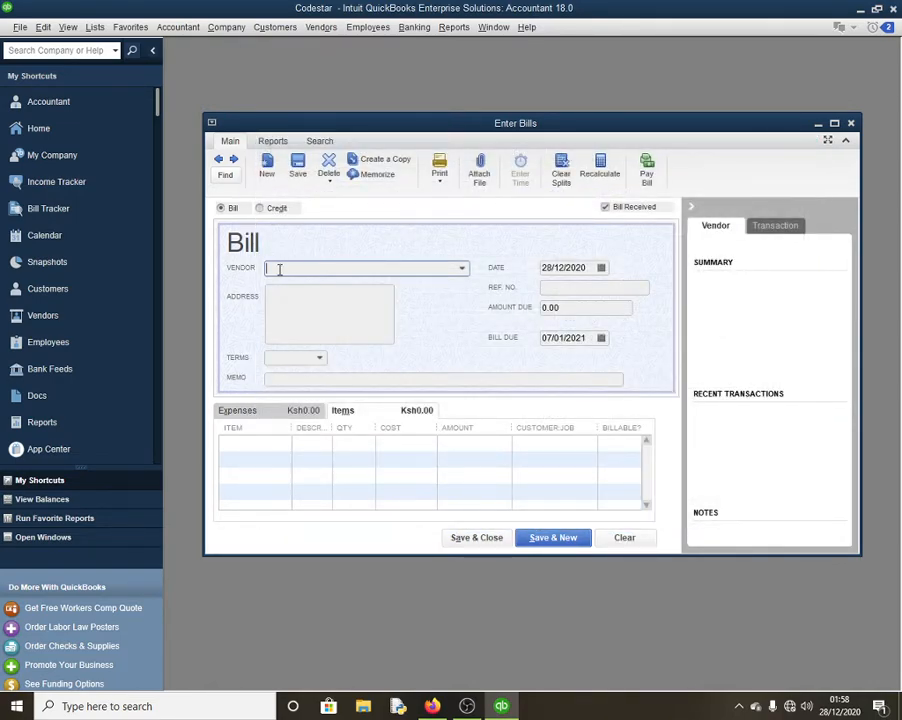
type("K")
type("e")
type("LC")
left_click_drag(291, 268, 264, 269)
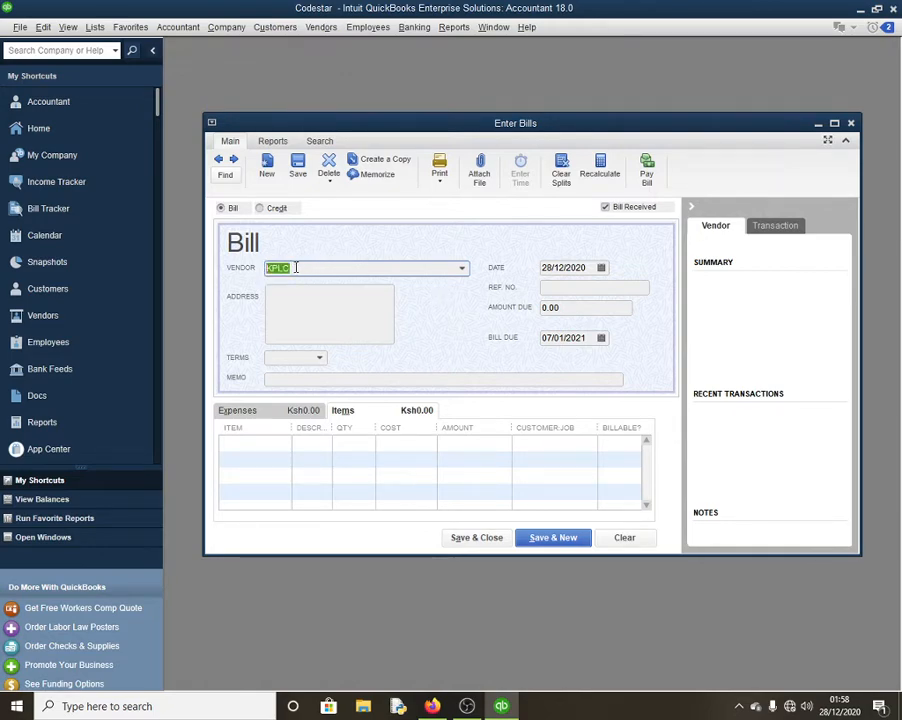
key("BackSpace")
Add KPLC as a new vendor from the bill and show the bill's expense lines
left_click(461, 268)
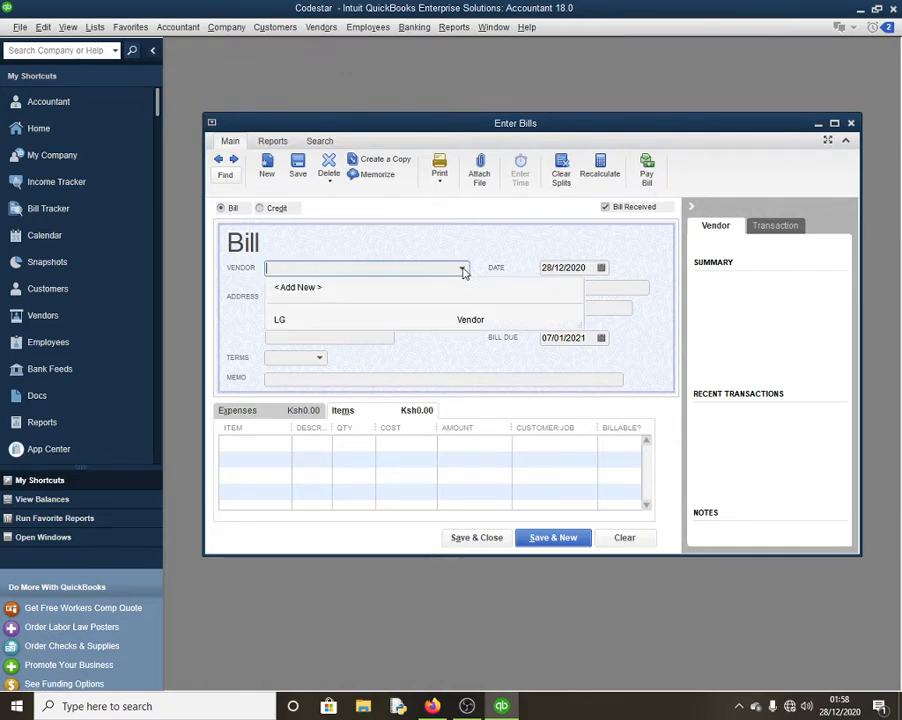
left_click(337, 290)
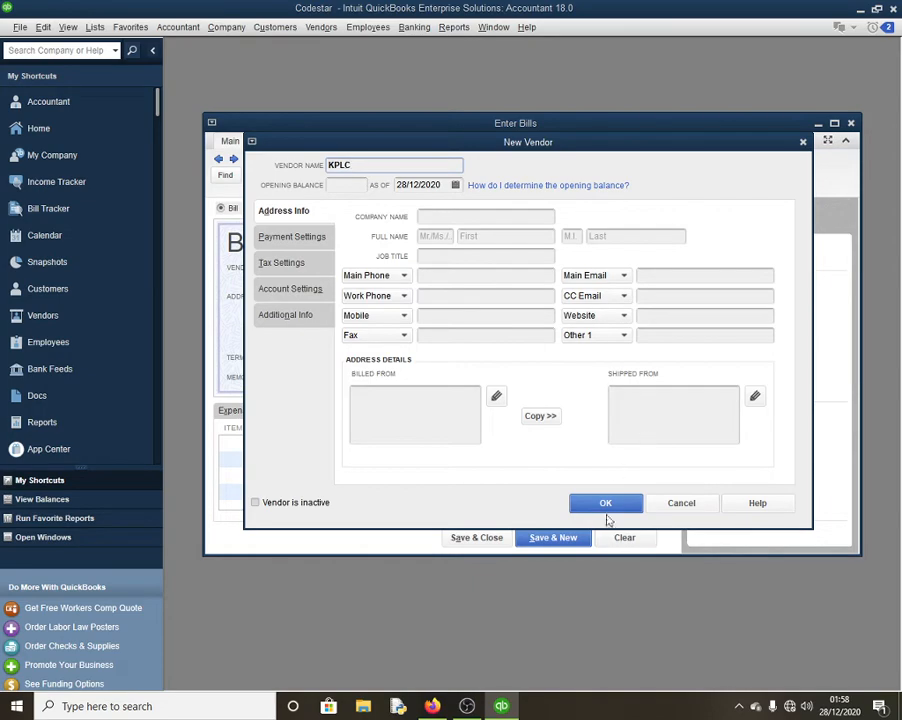
left_click(605, 502)
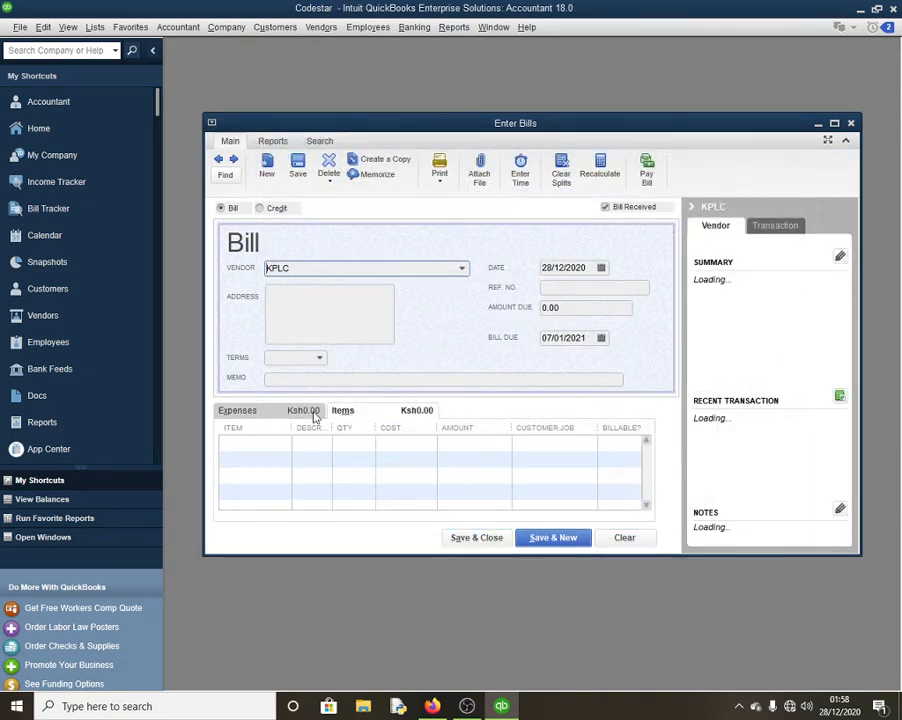
left_click(265, 412)
Search the account list of the first expense line for an existing electricity account
left_click(290, 446)
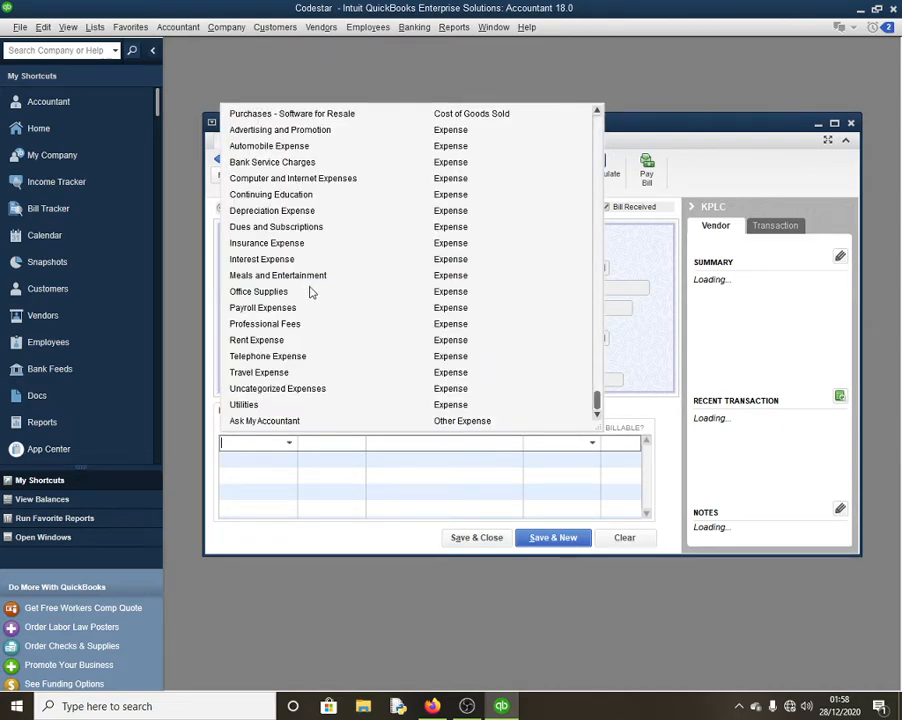
type("EL")
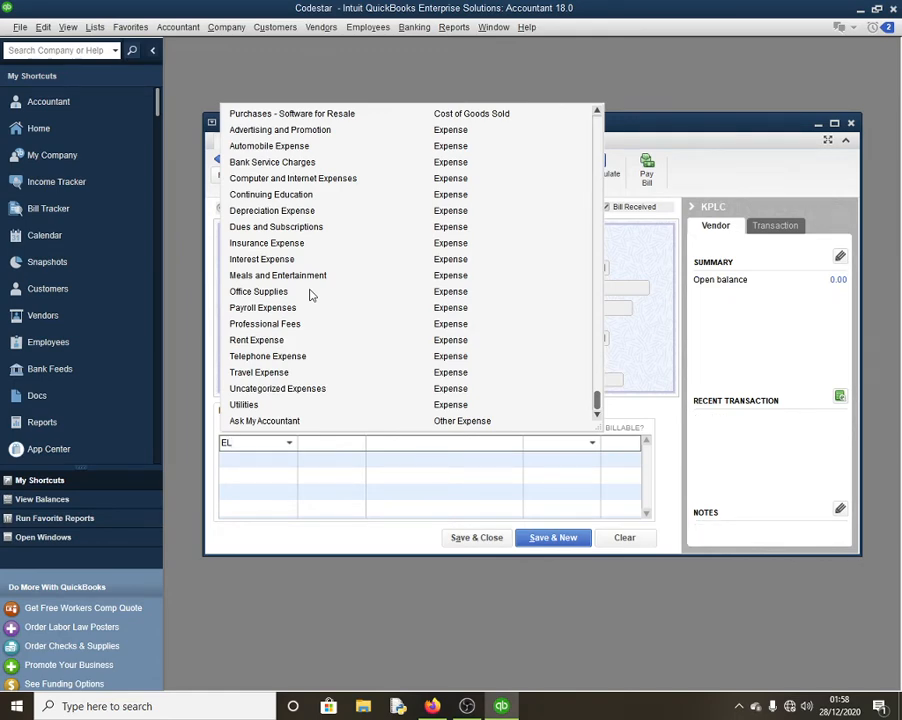
key("BackSpace")
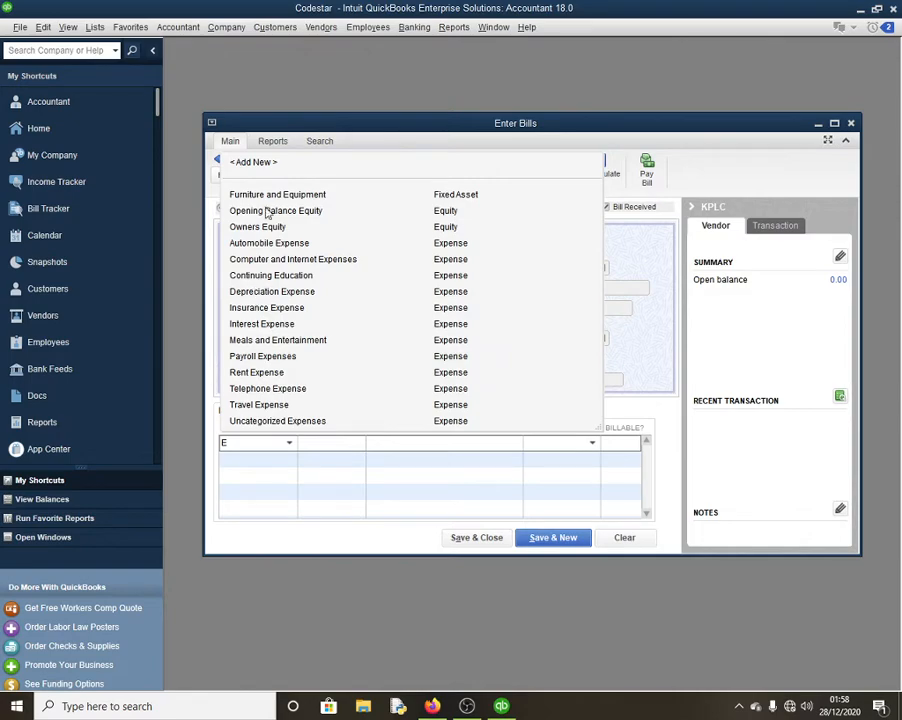
key("BackSpace")
type("F")
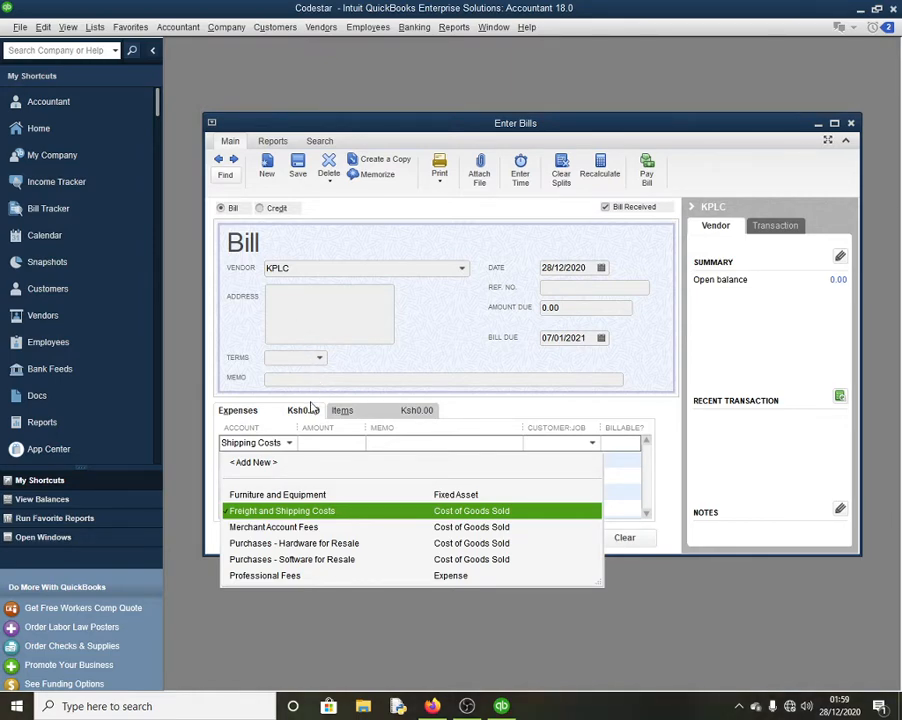
type("u")
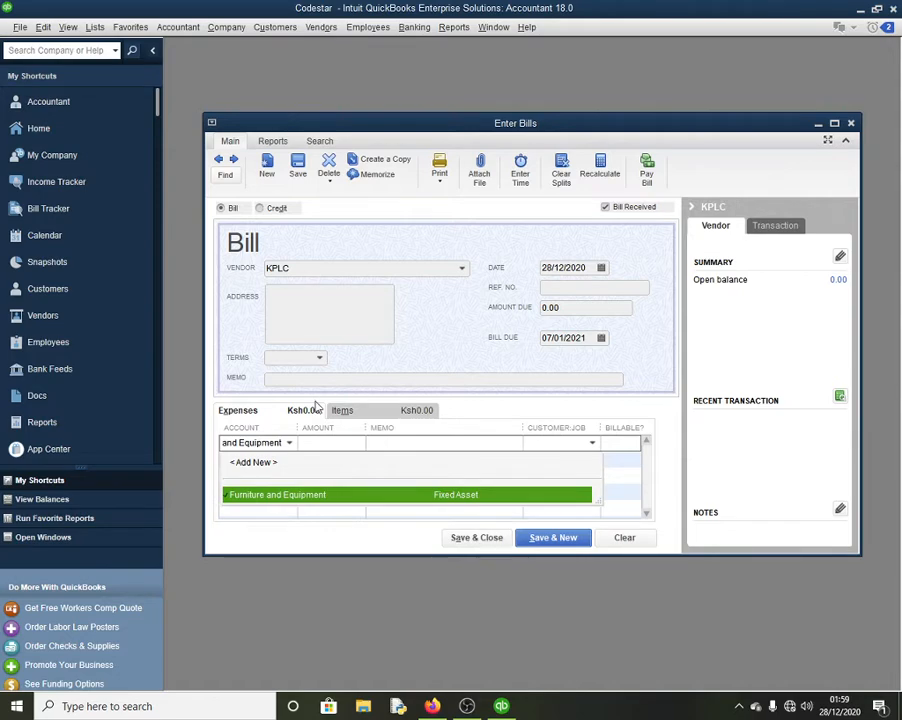
key("BackSpace")
key("BackSpace")
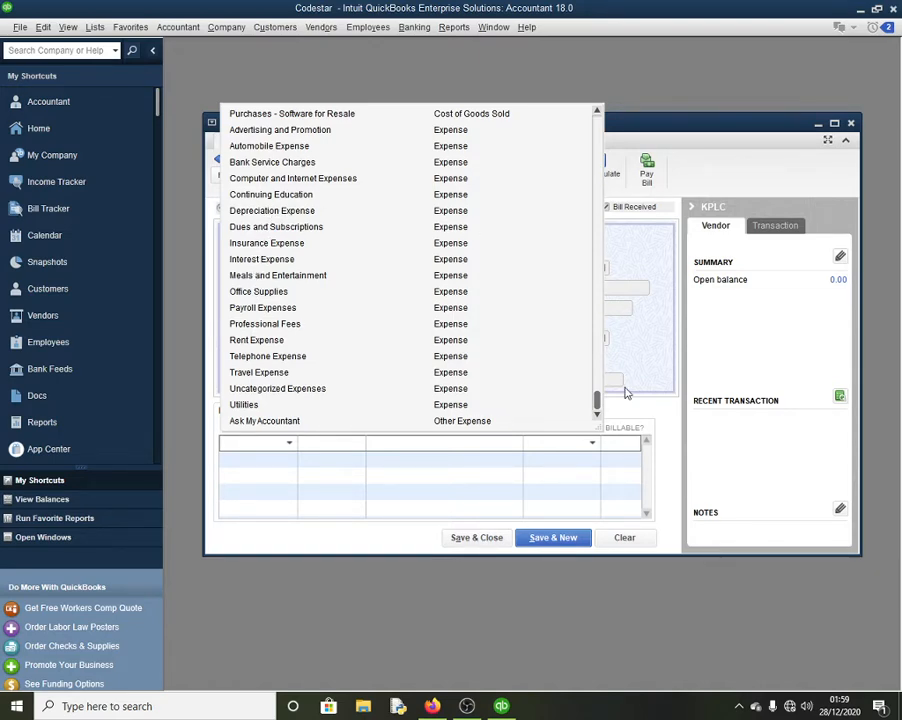
left_click_drag(597, 399, 596, 375)
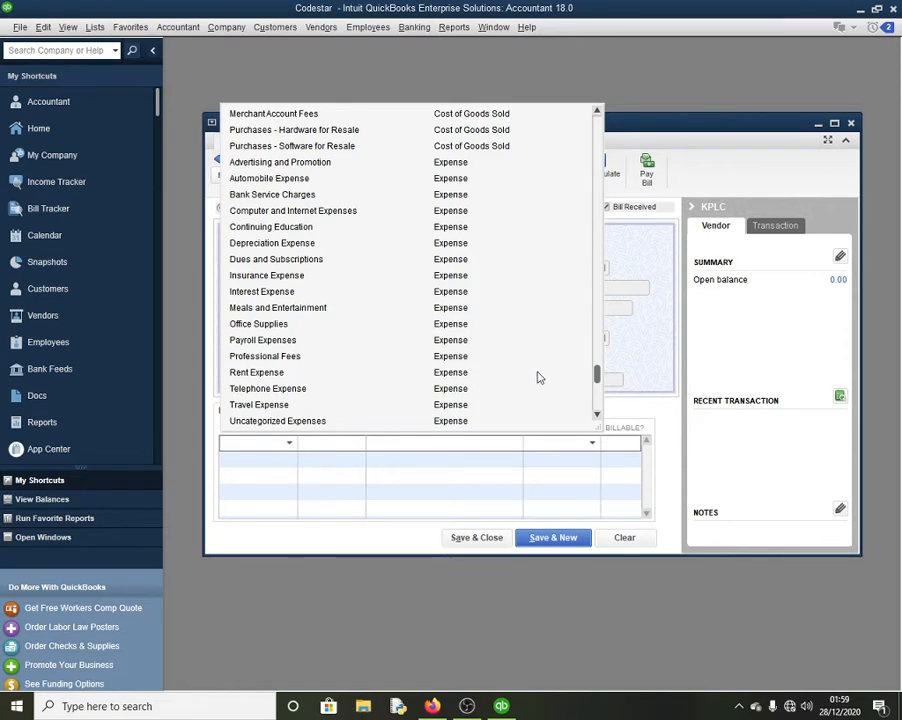
left_click_drag(595, 372, 585, 336)
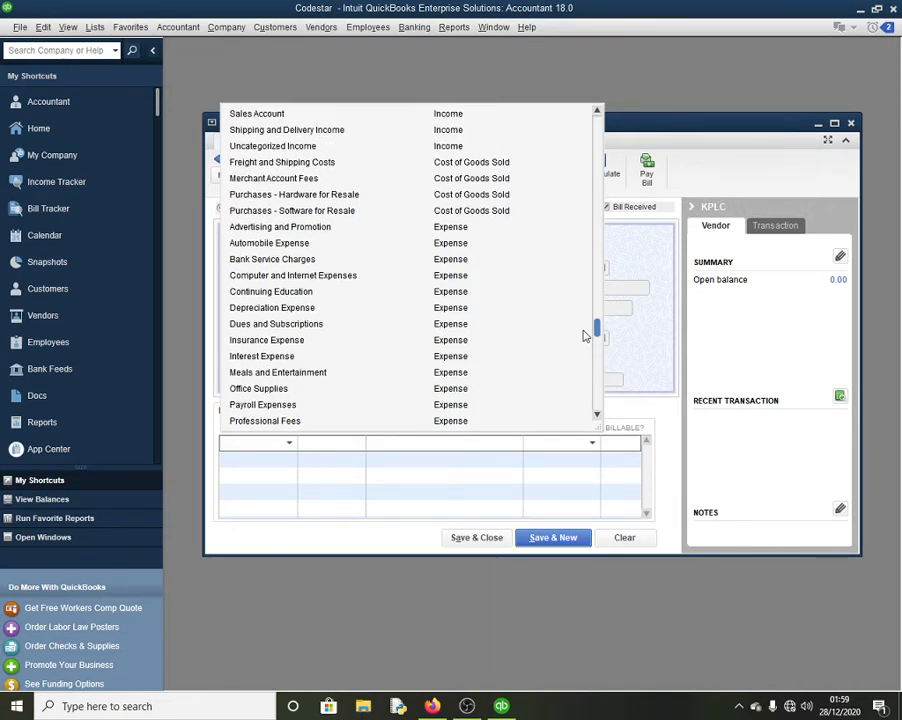
left_click(271, 438)
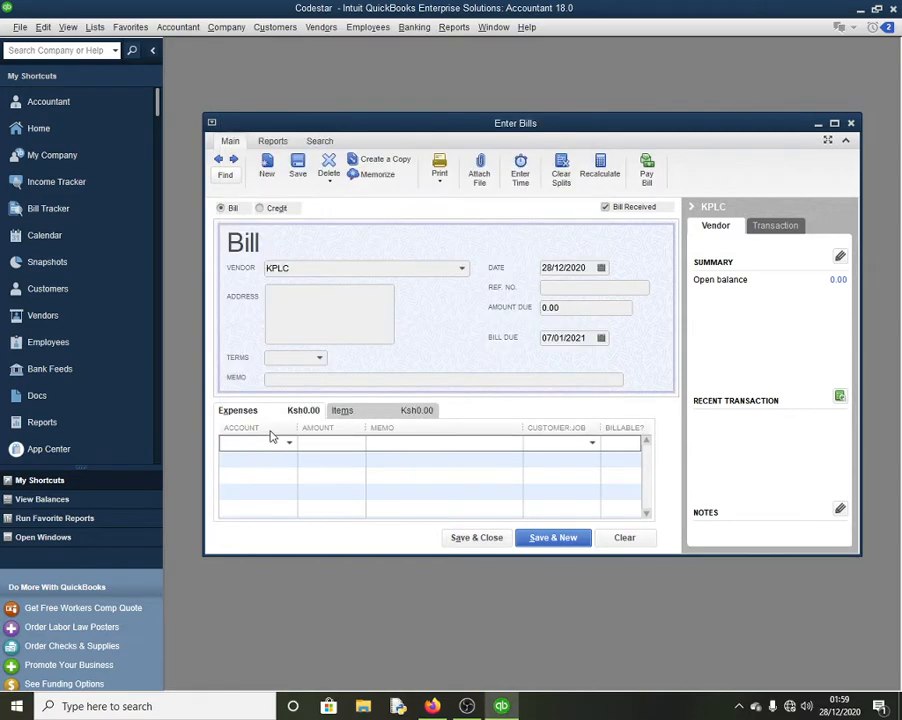
left_click(271, 437)
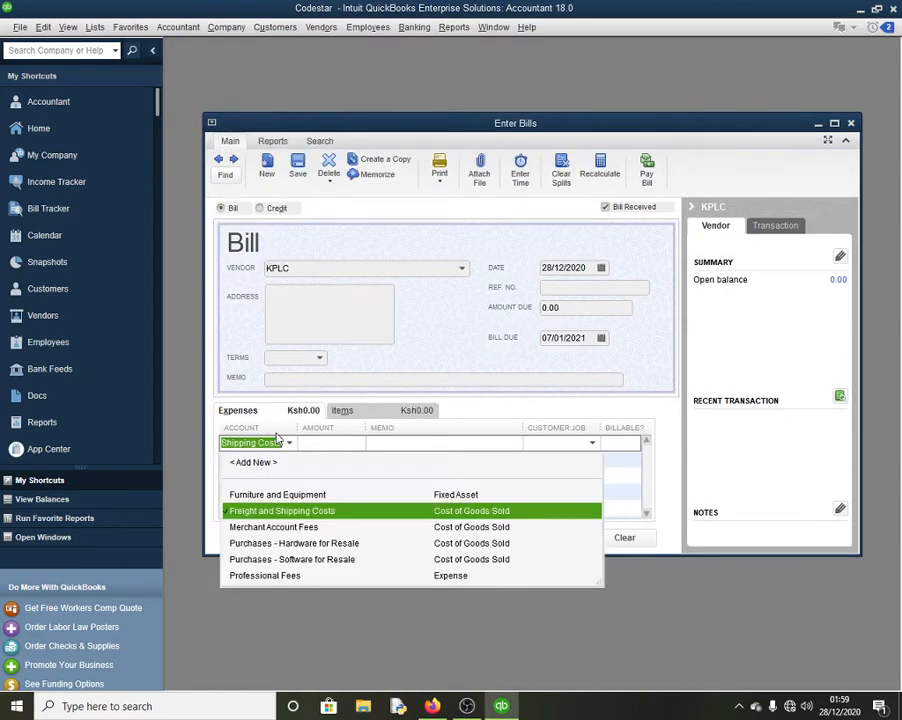
key("BackSpace")
type("EL")
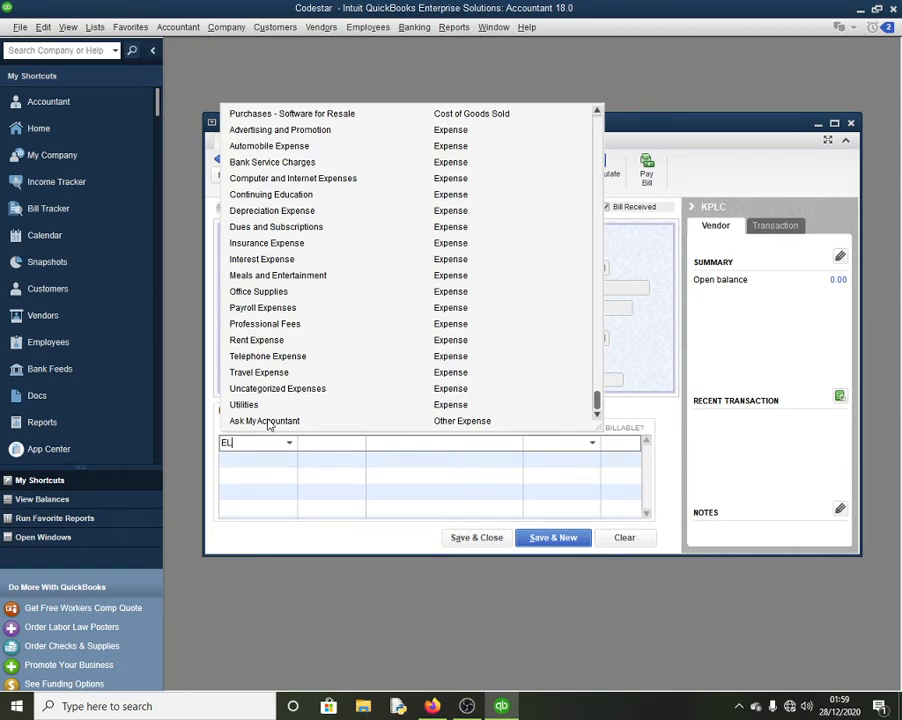
type("E")
key("BackSpace")
key("BackSpace")
key("BackSpace")
key("Escape")
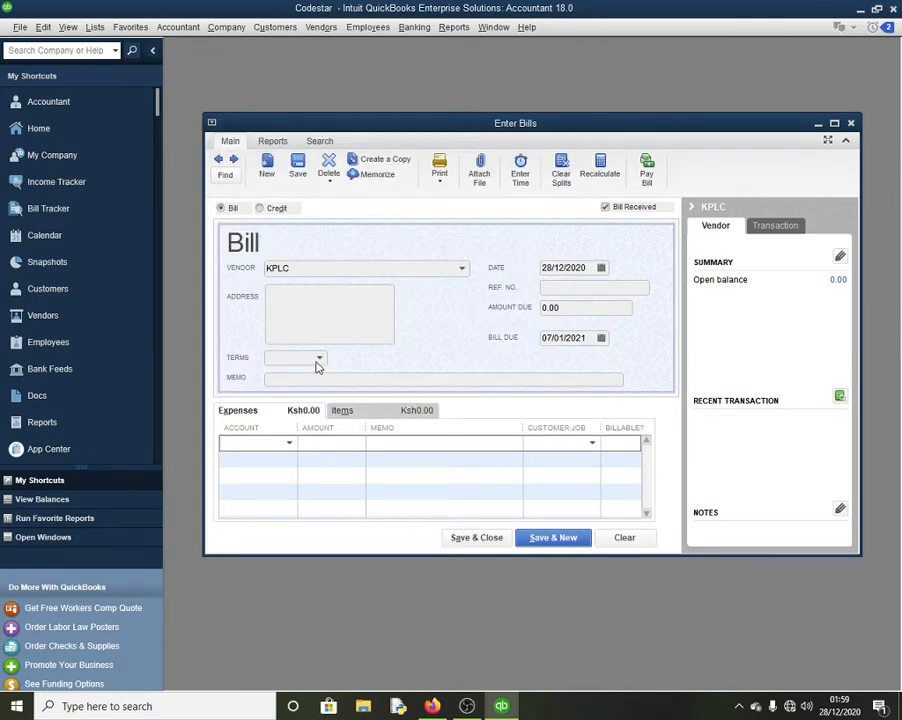
Create a new Expense account named Electricity for the bill's first expense line
left_click(291, 443)
scroll(598, 380, "up", 2)
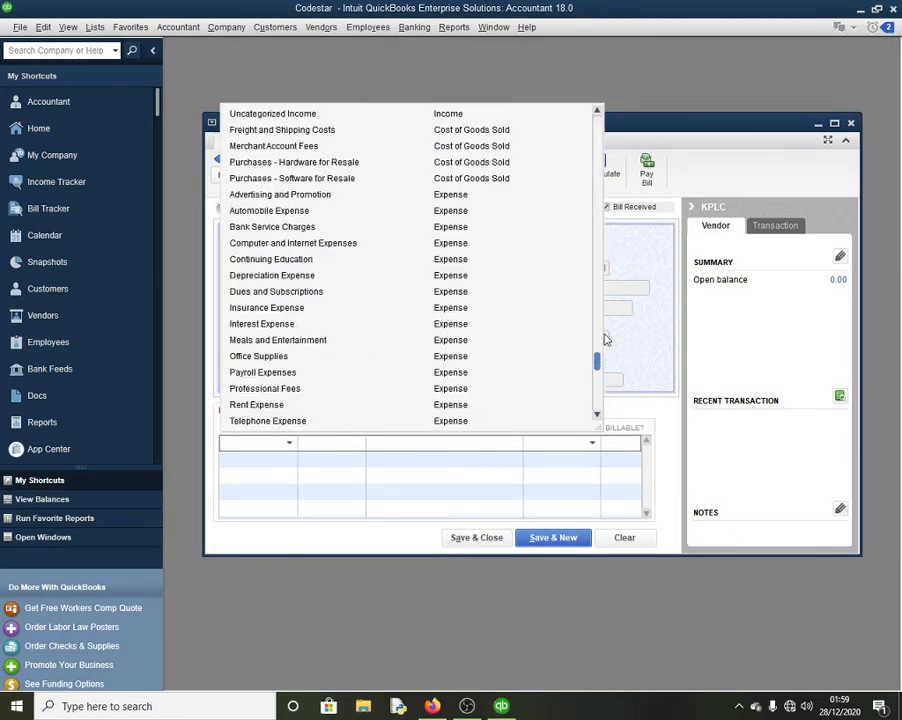
scroll(604, 340, "up", 5)
left_click(266, 117)
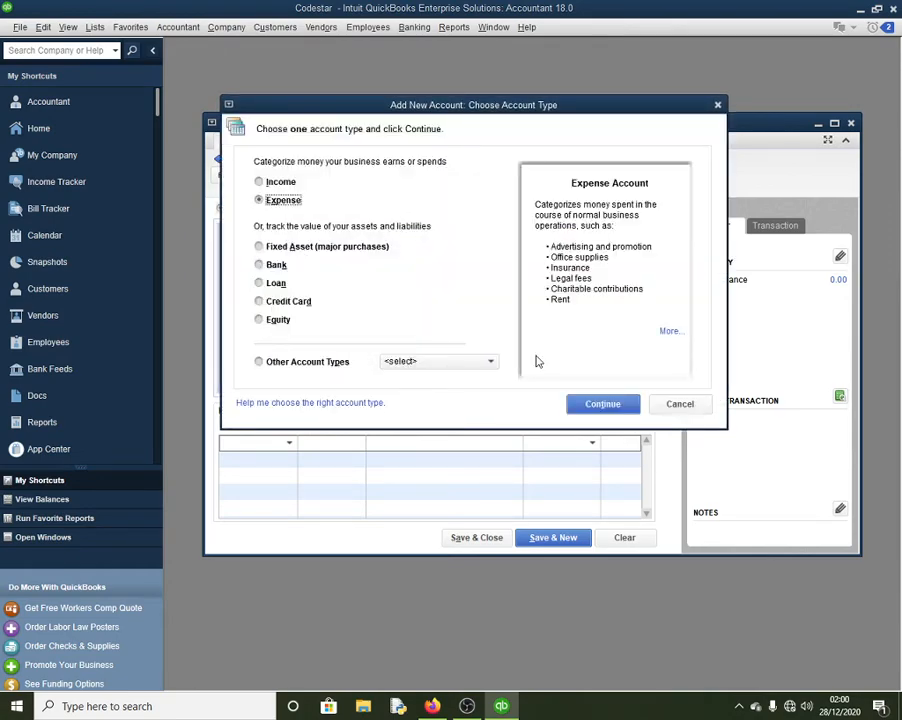
left_click(603, 403)
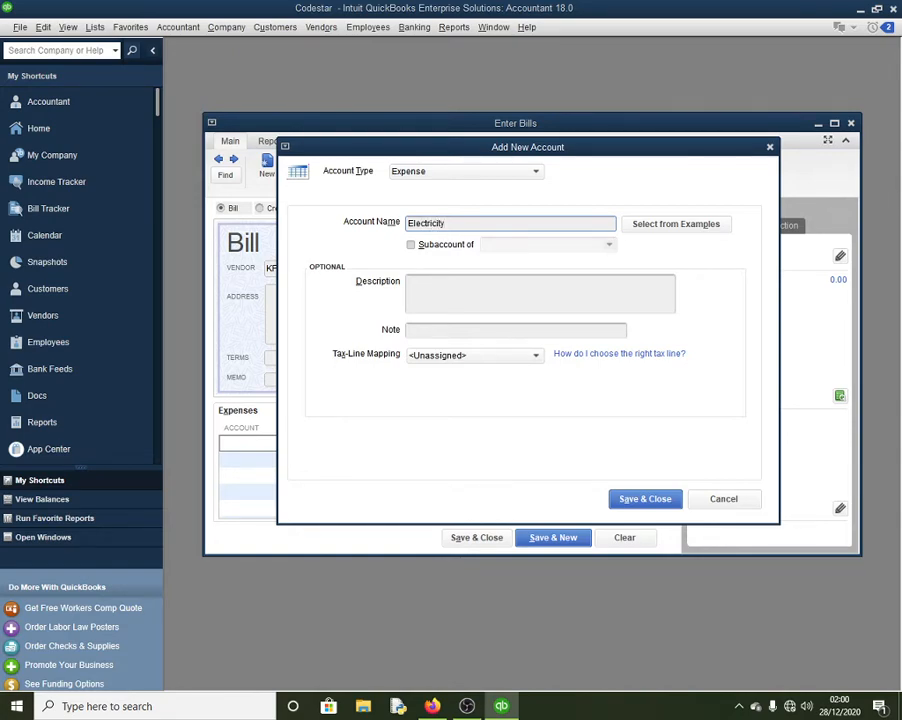
left_click(645, 500)
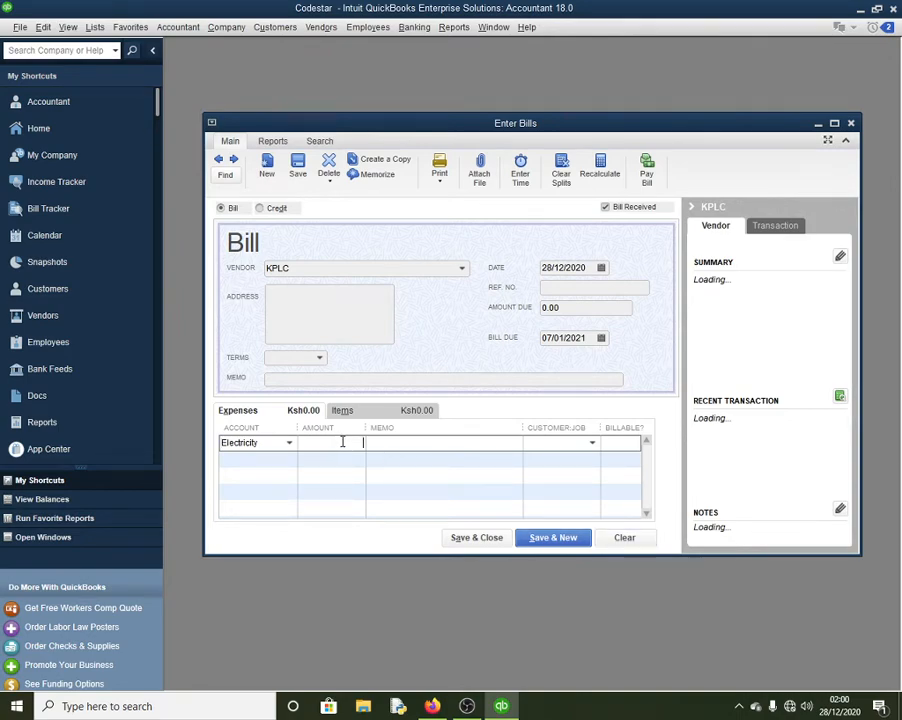
Set the Electricity line's amount to 250, and save and close the KPLC bill
type("250")
left_click(477, 537)
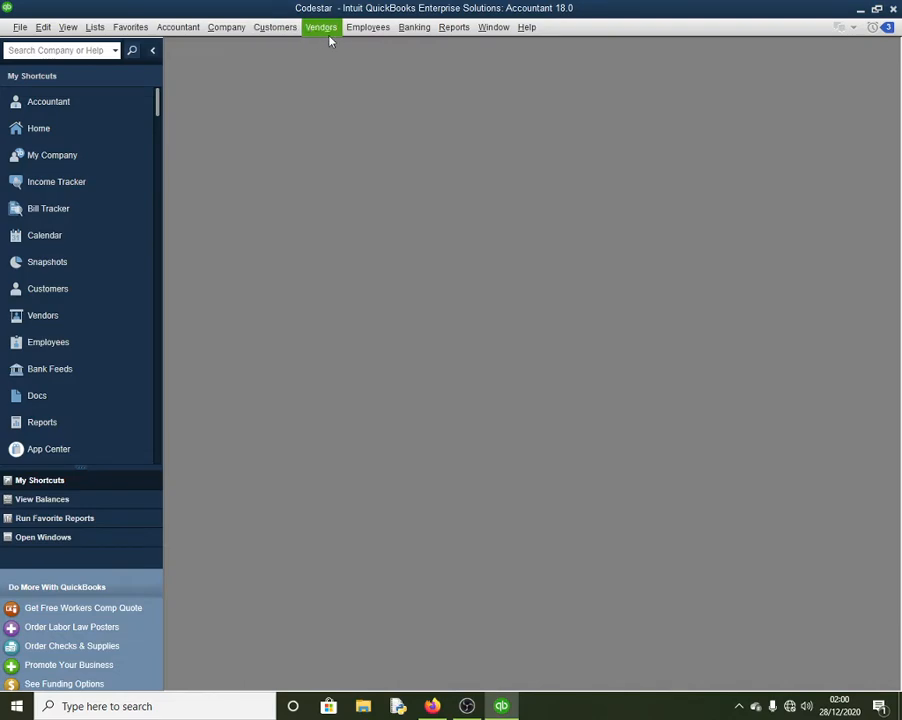
Start a sales receipt and add a new customer to it, entering only the customer's name
left_click(274, 30)
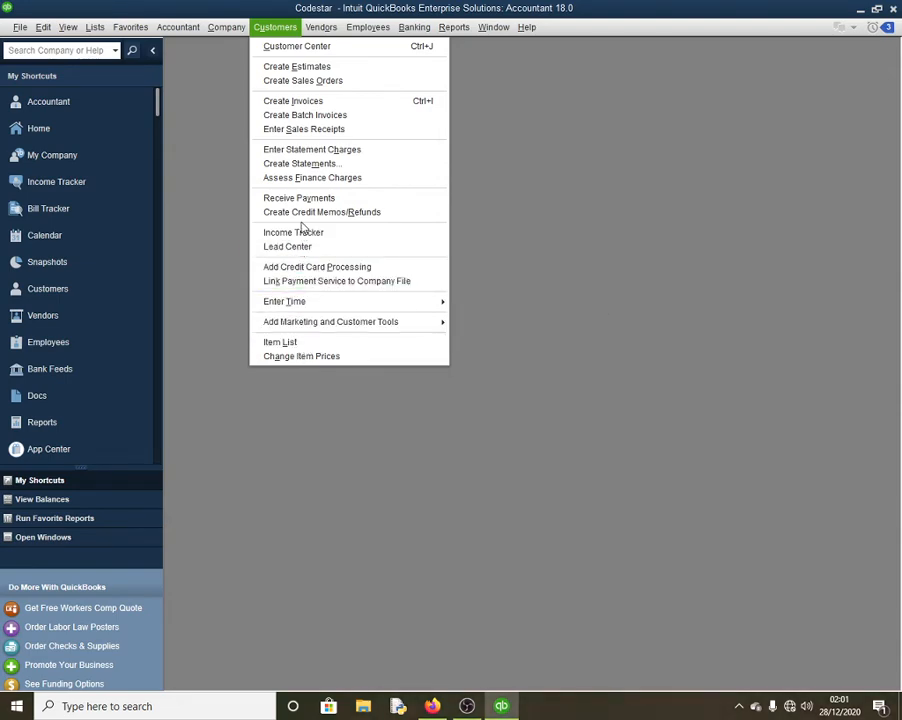
left_click(313, 132)
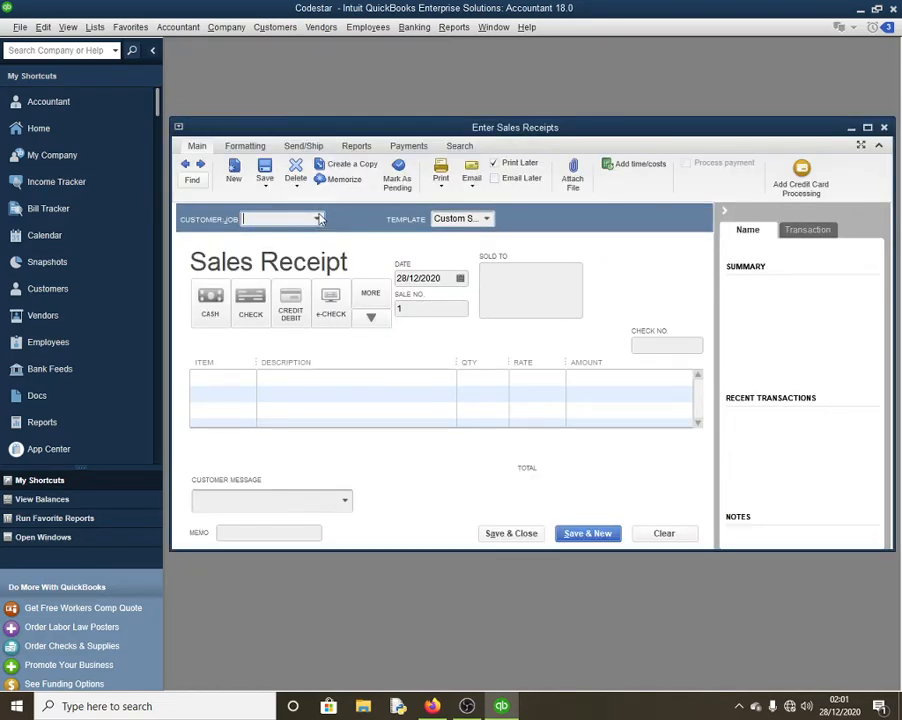
left_click(317, 222)
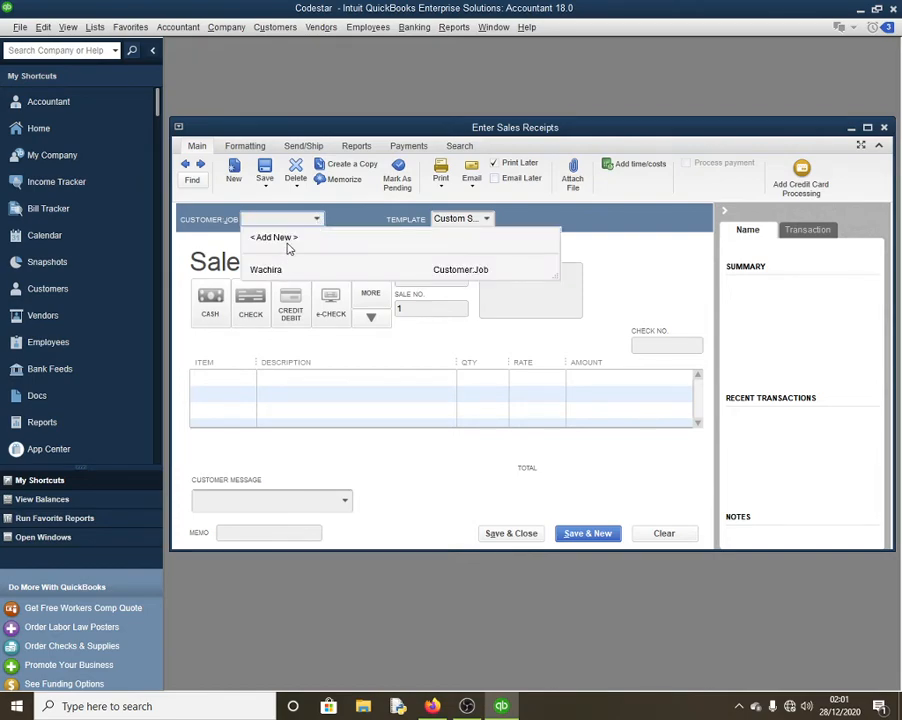
left_click(287, 243)
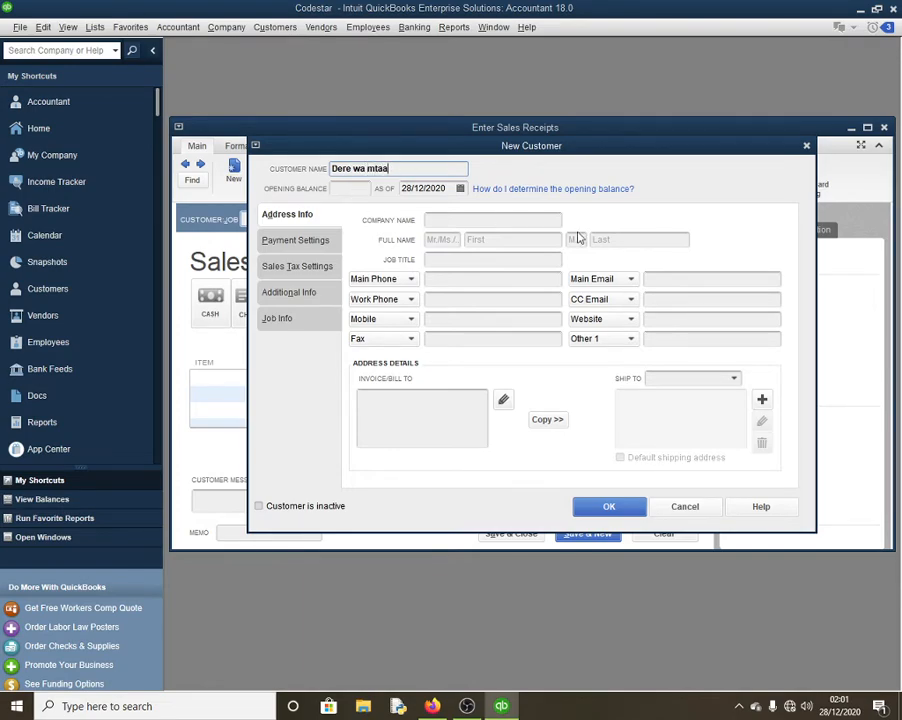
left_click(609, 507)
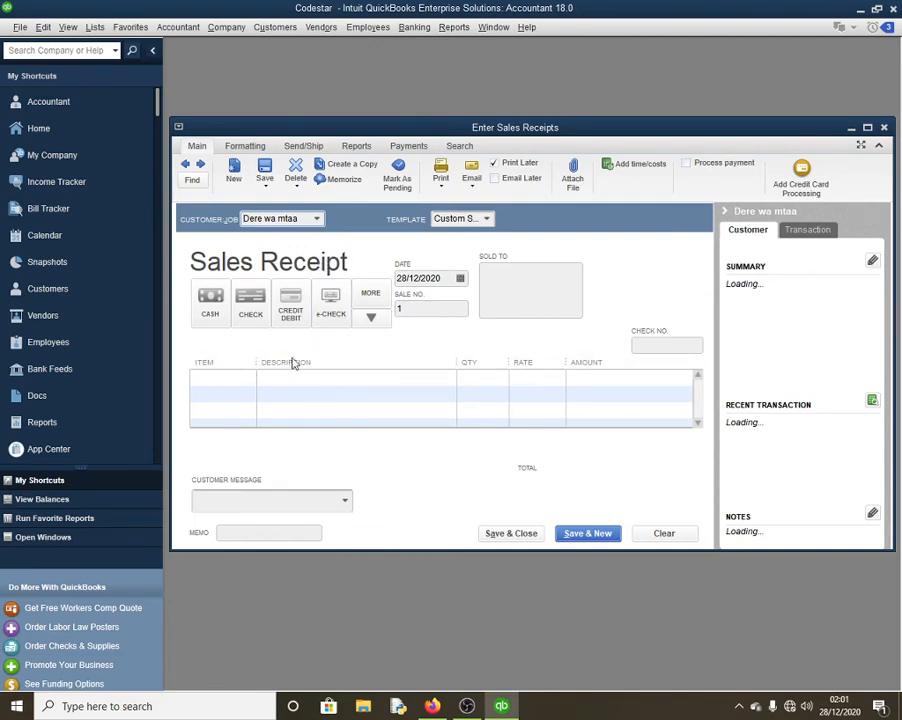
Add the Renewal of DL service item to the sales receipt, and save and close it
left_click(237, 378)
left_click(246, 378)
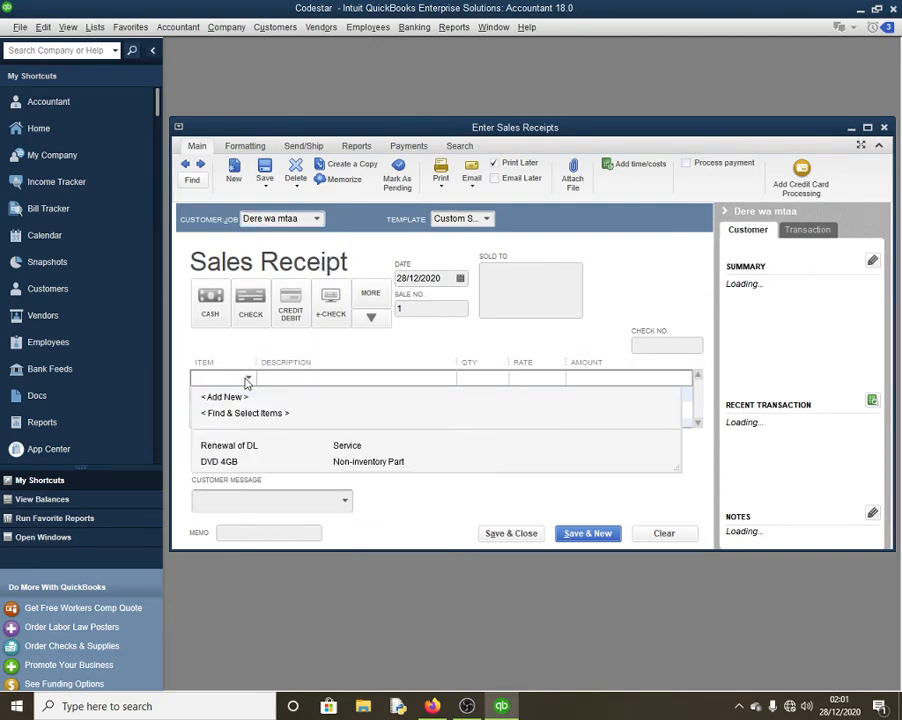
left_click(235, 446)
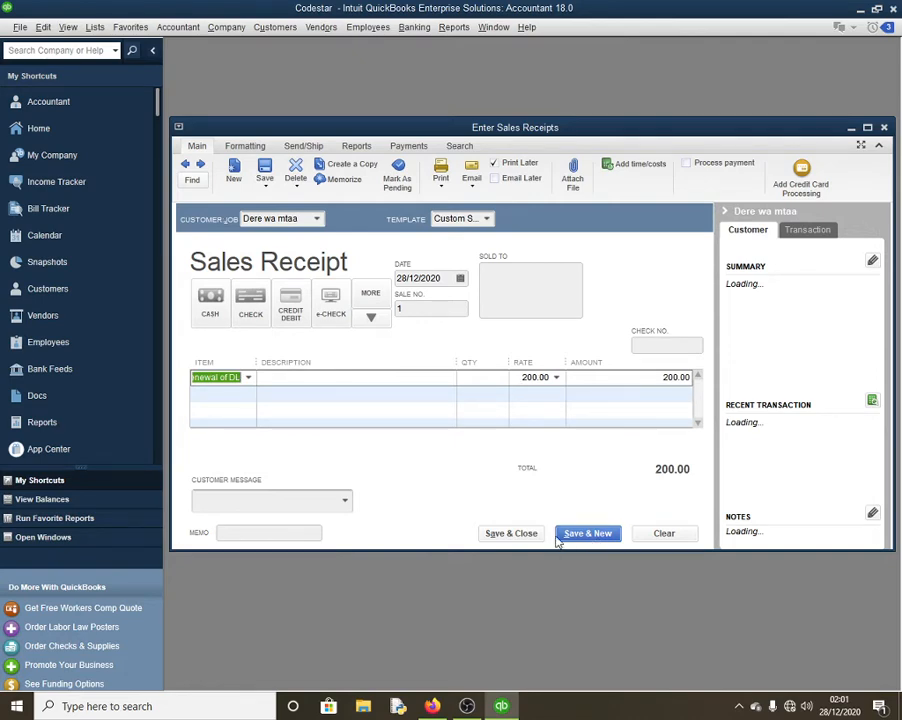
left_click(516, 536)
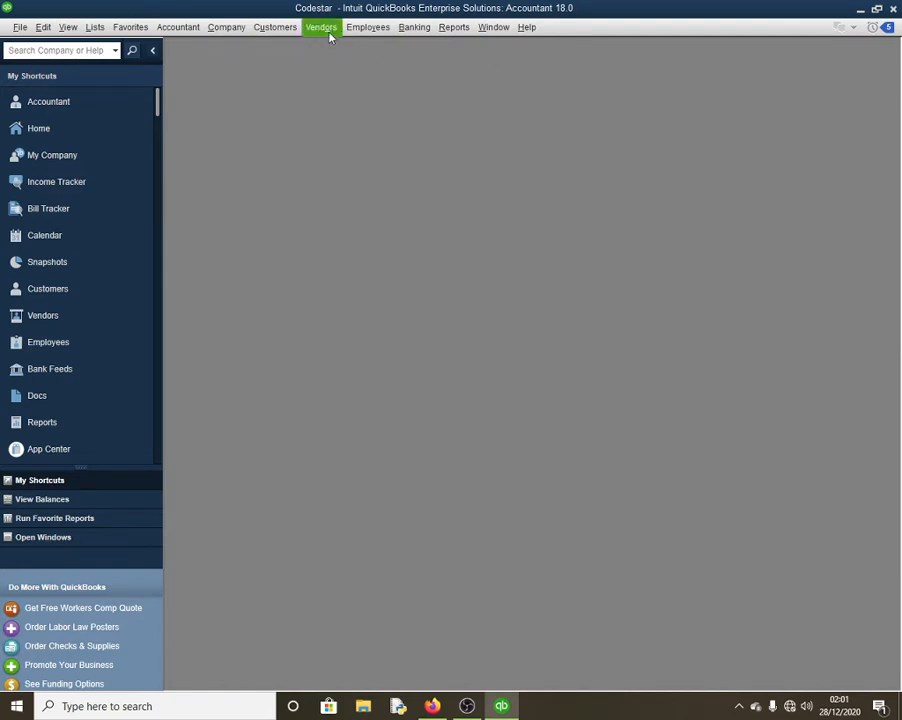
Examine the Undeposited Funds balance in the maximized Chart of Accounts, and close the list
left_click(278, 29)
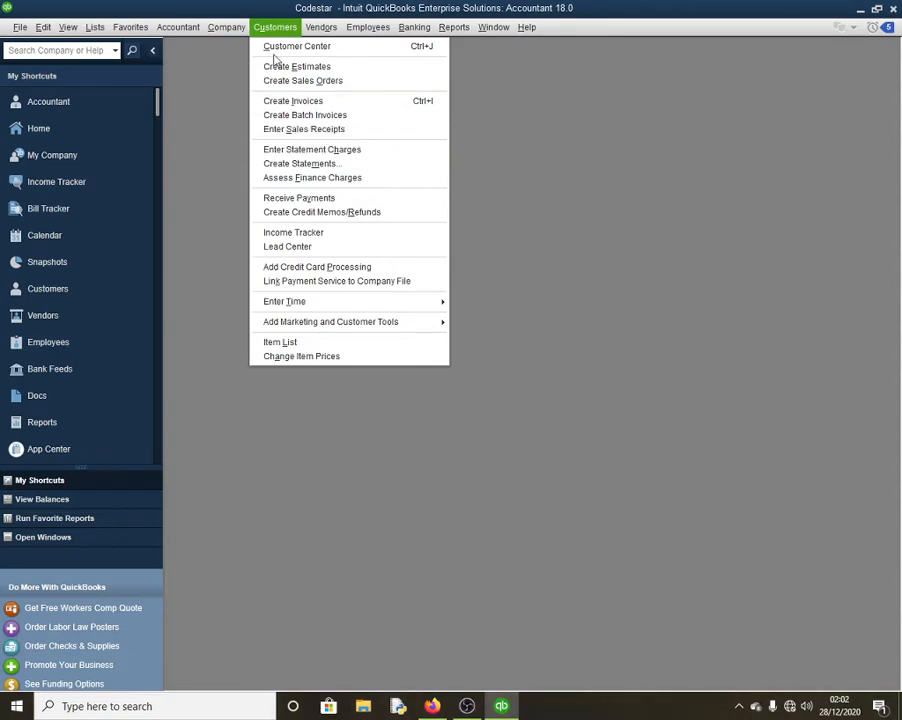
mouse_move(183, 30)
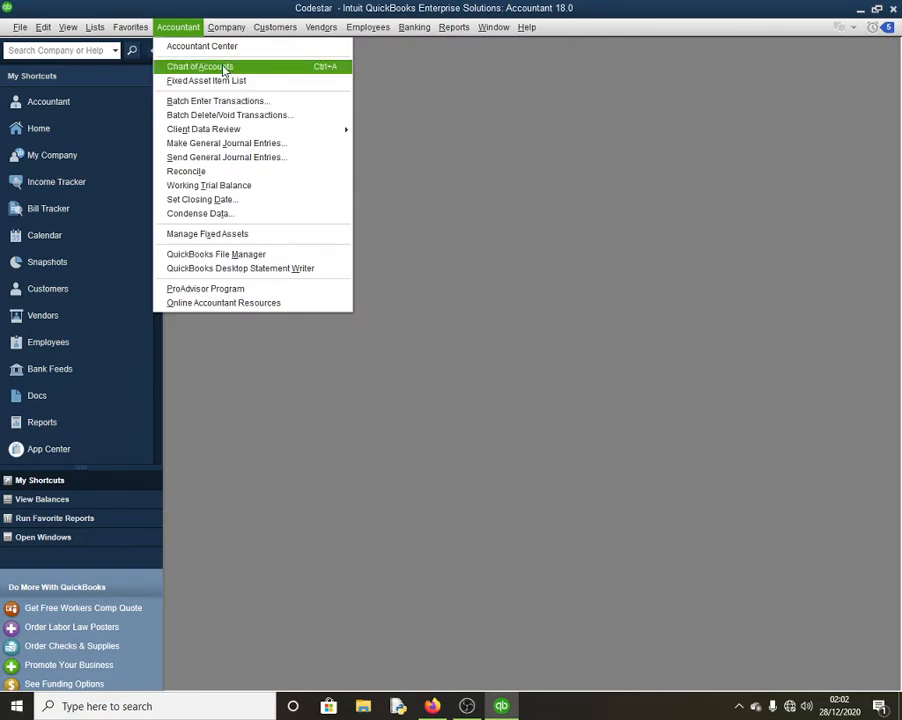
left_click(226, 71)
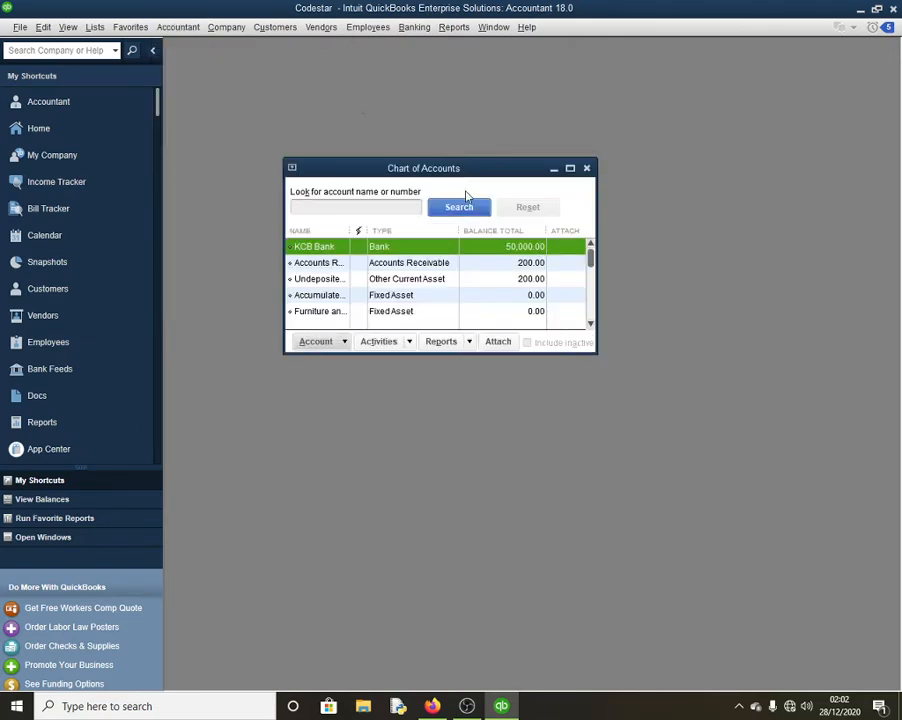
left_click(570, 169)
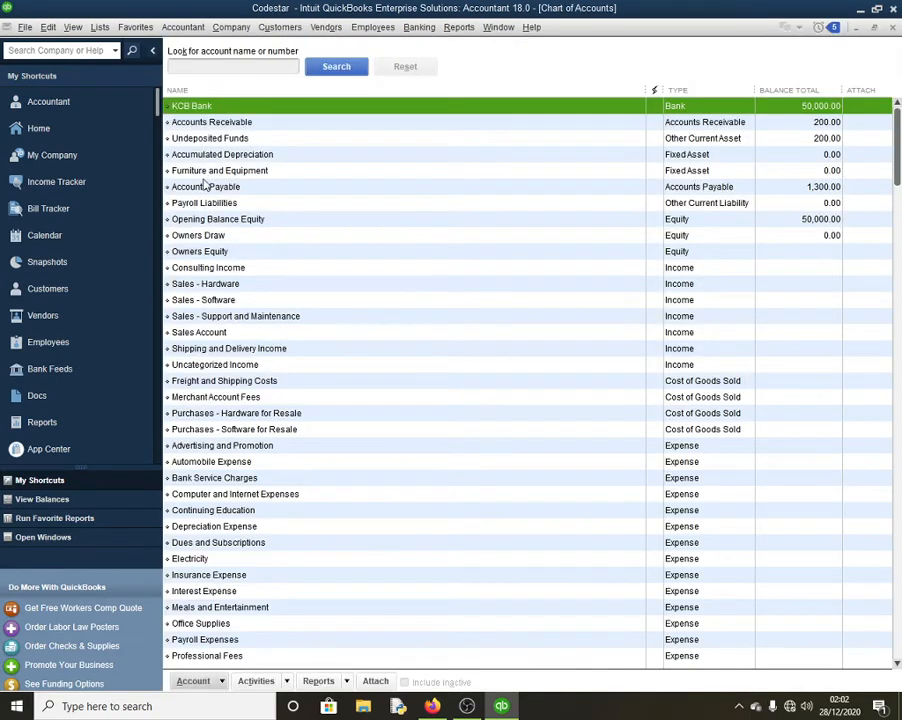
left_click(220, 139)
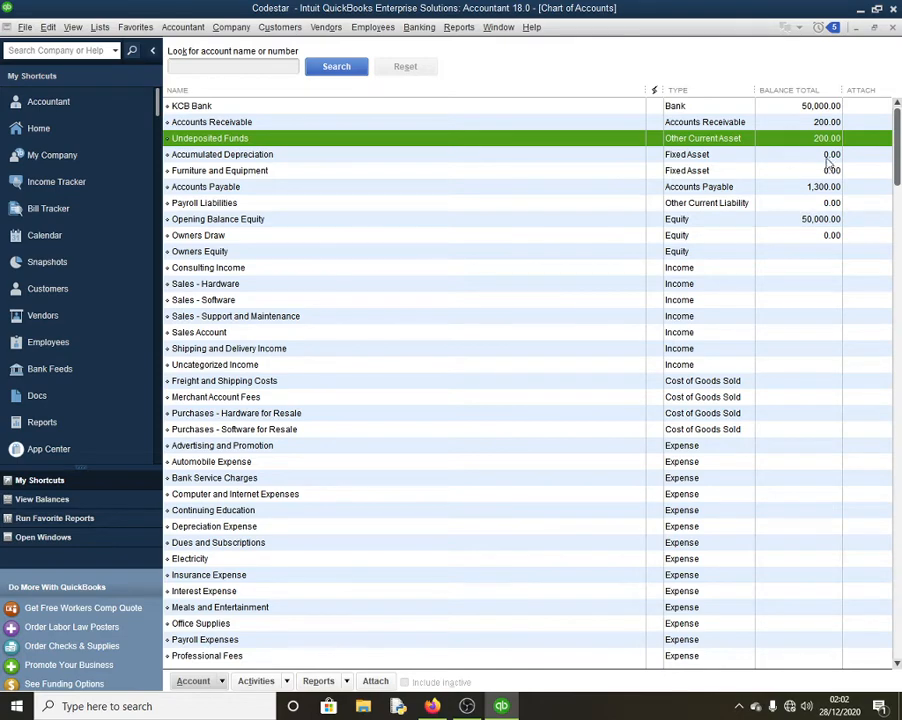
left_click(893, 27)
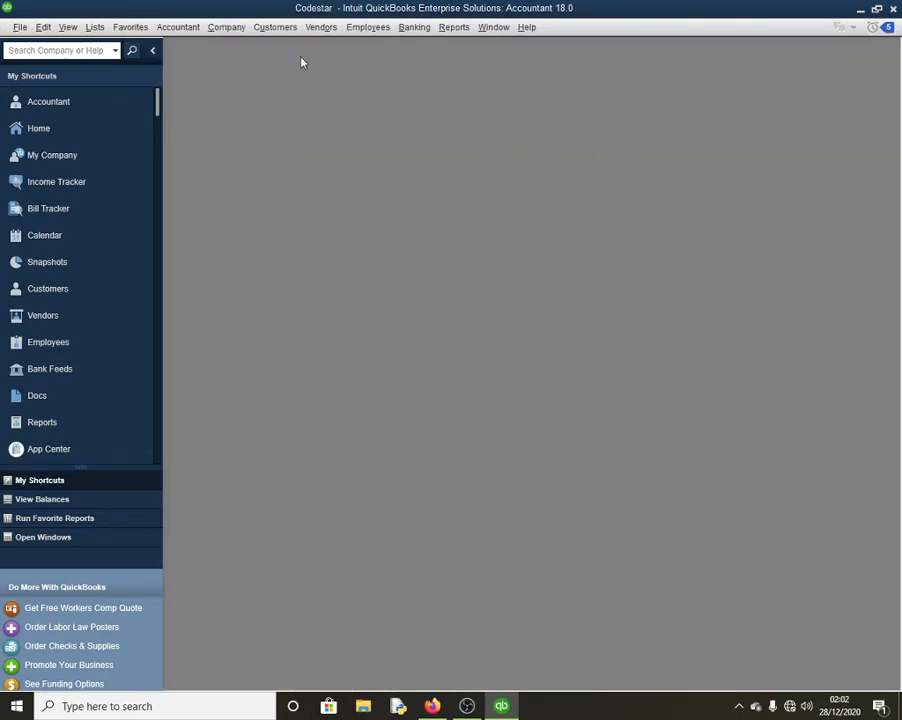
Start a new invoice for the existing customer who is listed last in the customer list
left_click(276, 28)
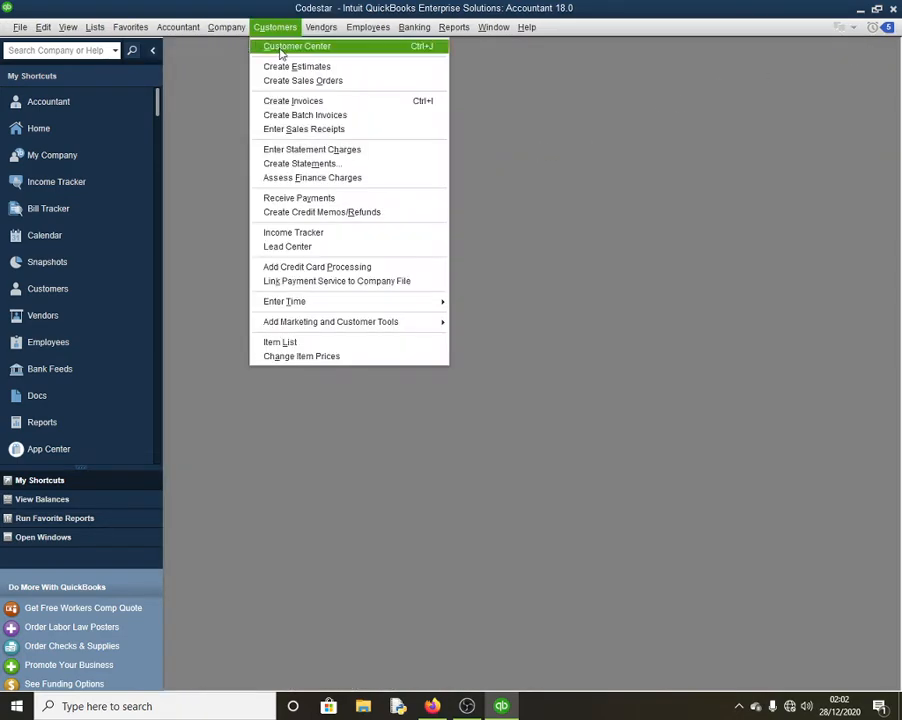
left_click(309, 103)
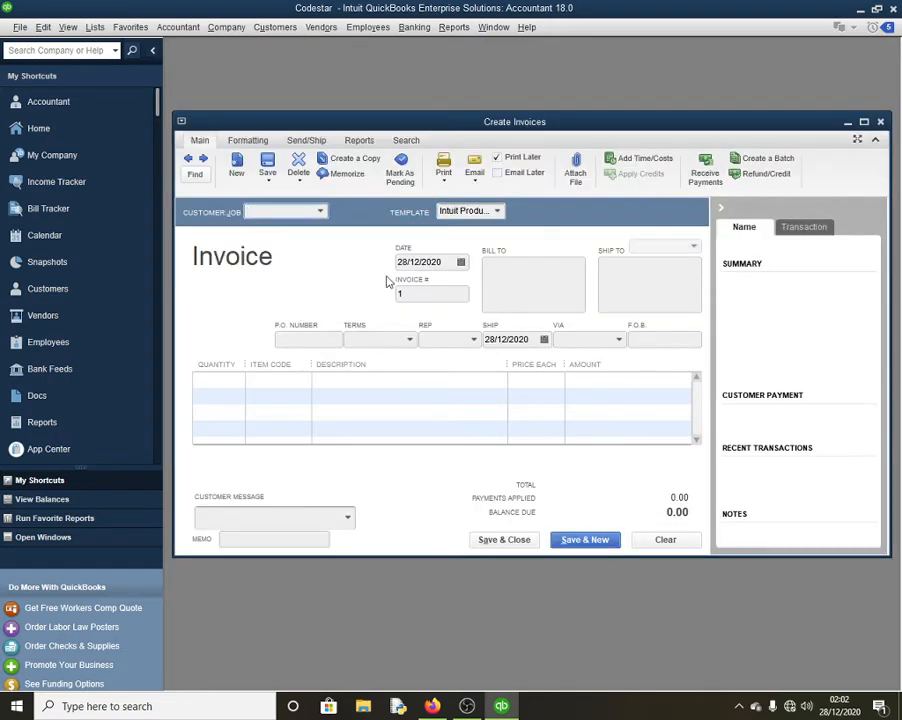
left_click(320, 211)
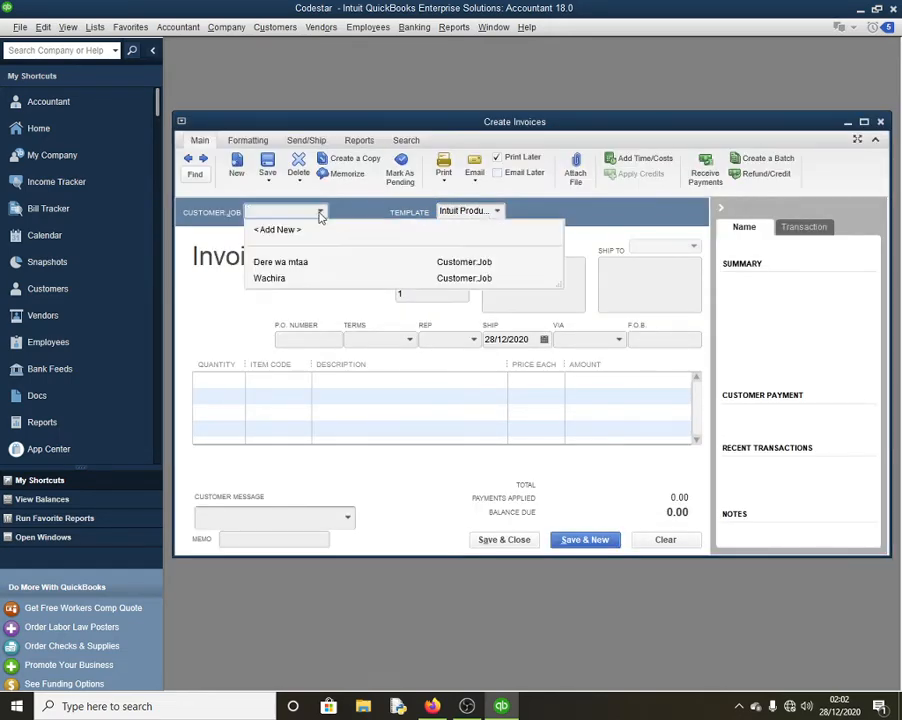
left_click(294, 280)
Add an invoice line for 10 of the DVD 4GB item, and save and close the invoice
left_click(196, 379)
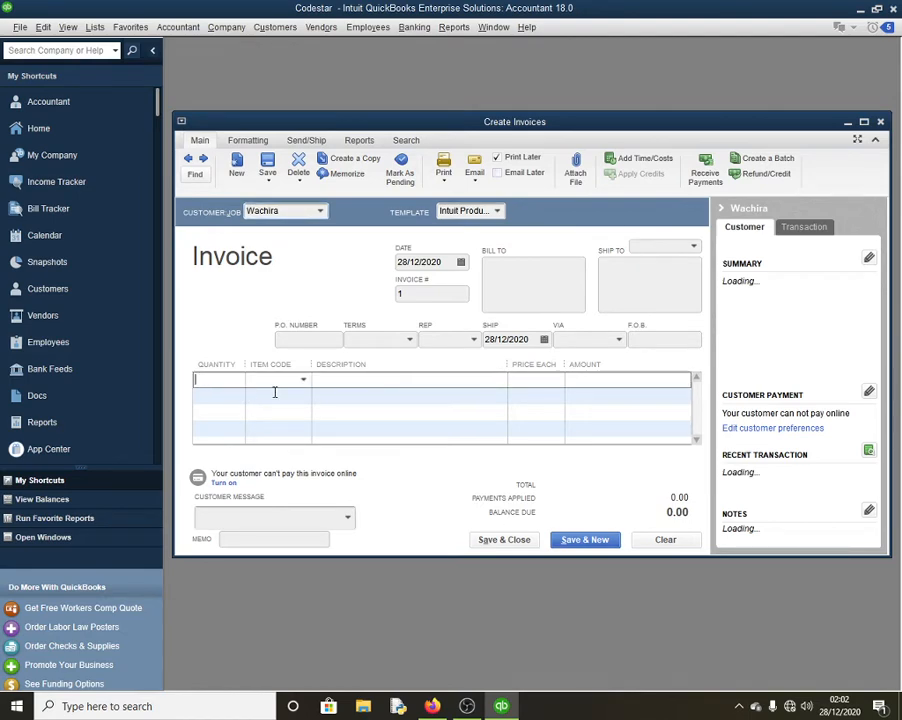
type("10")
left_click(303, 381)
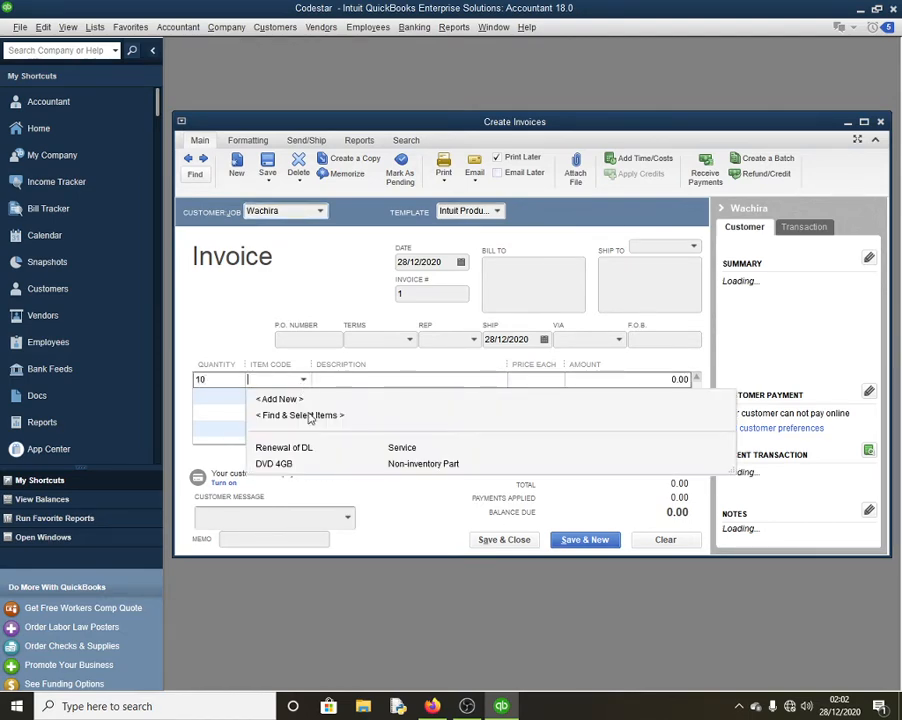
left_click(296, 465)
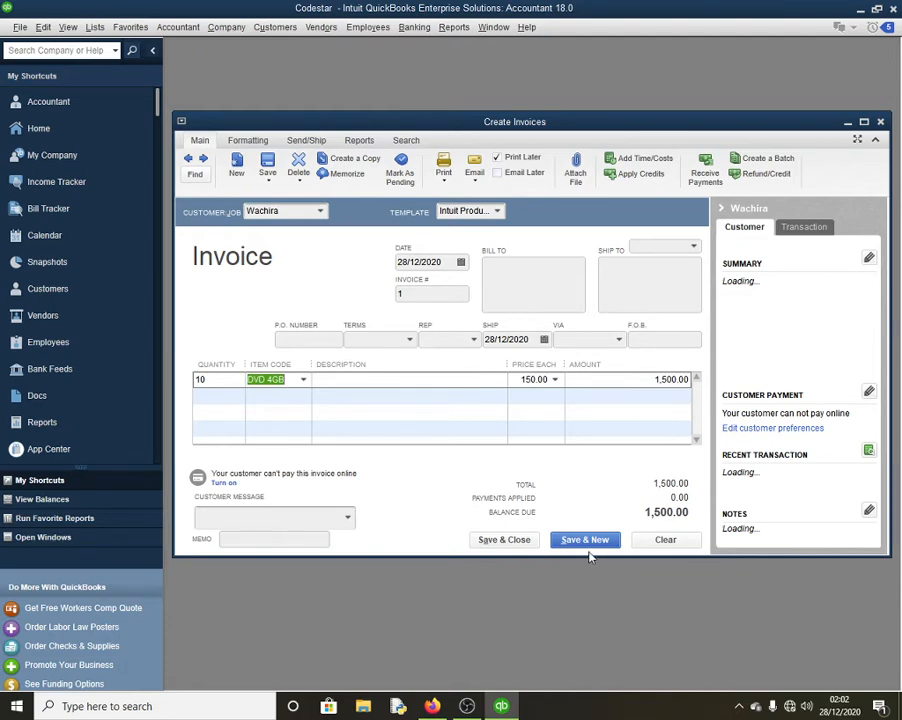
left_click(505, 540)
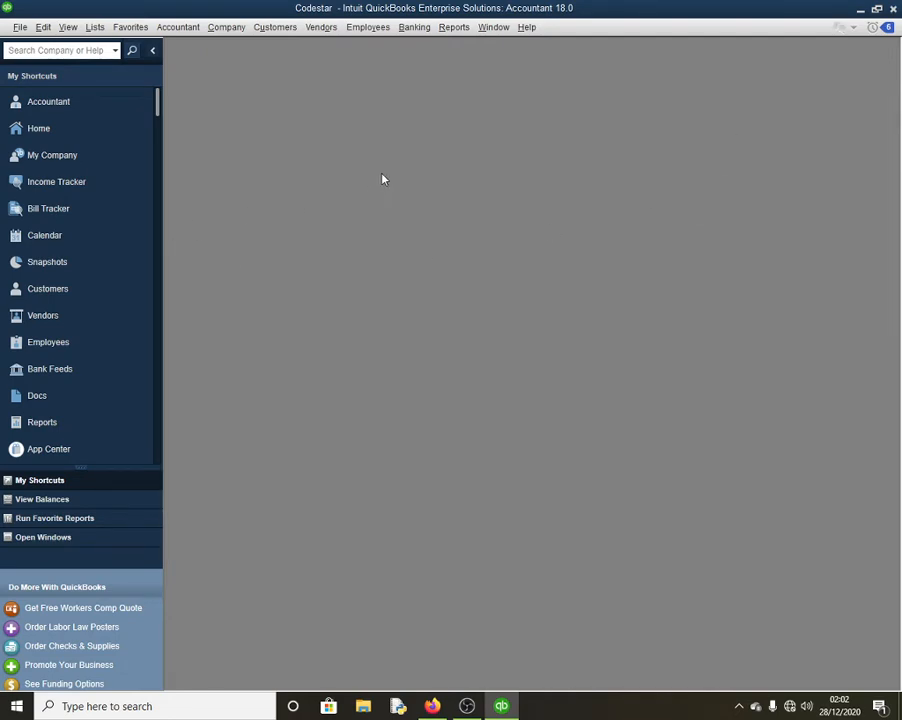
View the blank new item form from the Fixed Asset Item List, and close both windows without adding anything
left_click(94, 27)
left_click(110, 76)
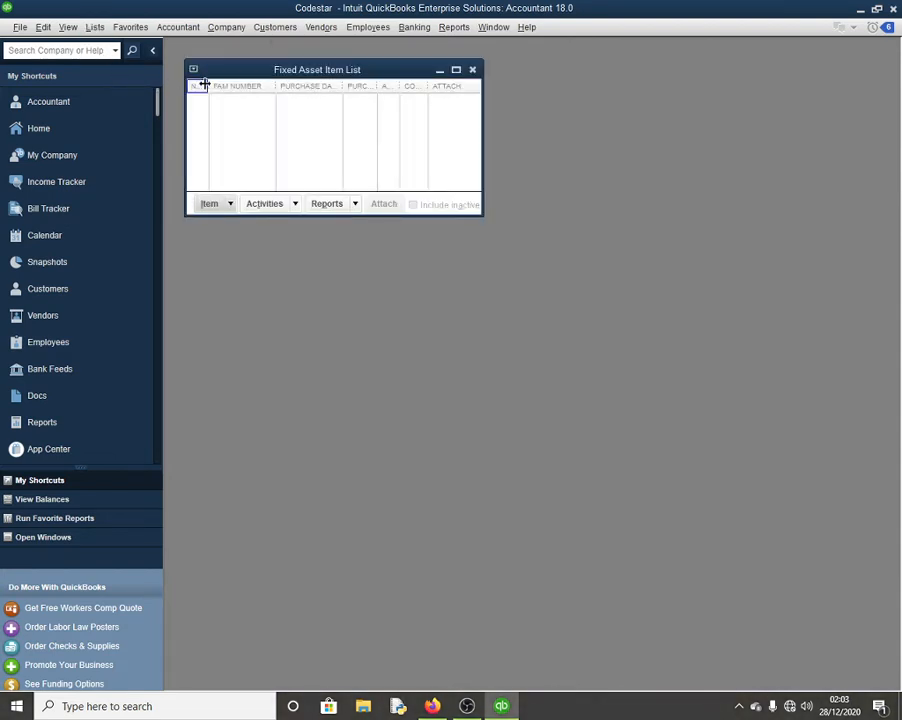
left_click(230, 203)
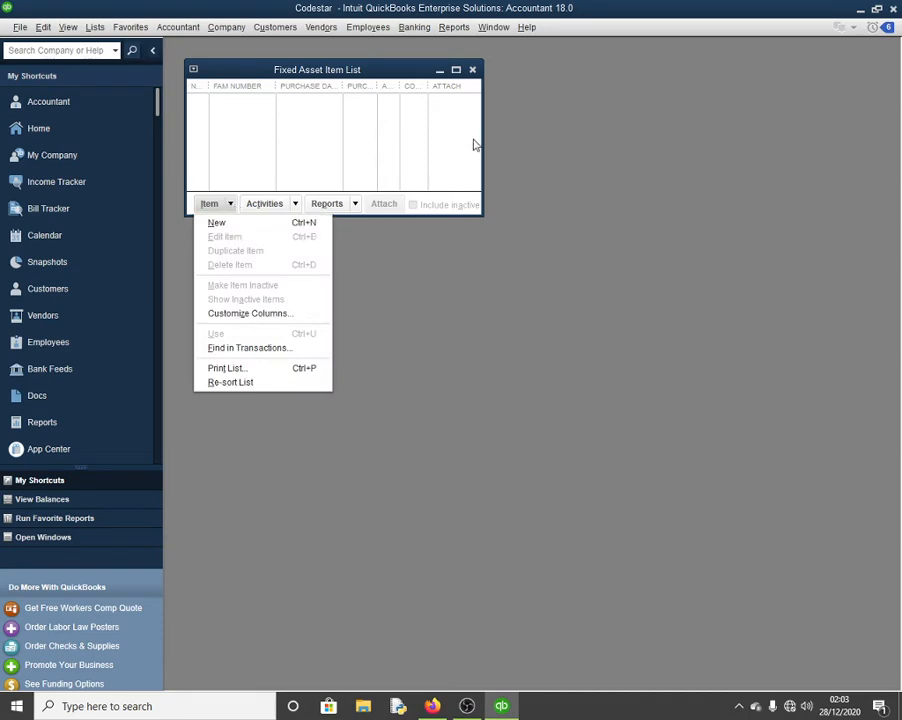
left_click(217, 225)
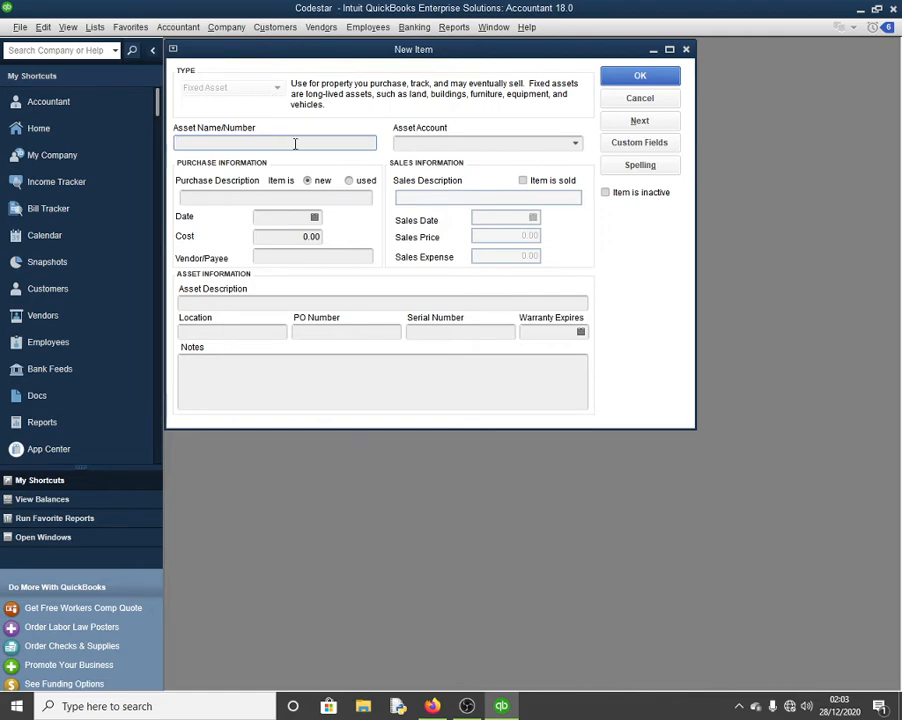
left_click(686, 50)
left_click(472, 70)
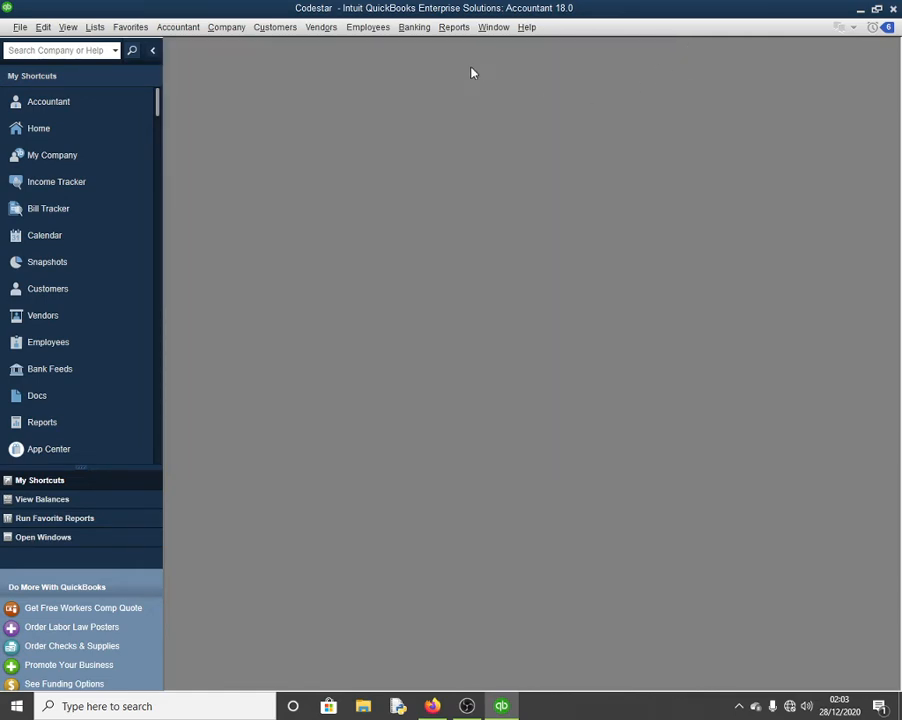
View the account types offered for a new account in the Chart of Accounts, and close both windows without creating one
left_click(186, 28)
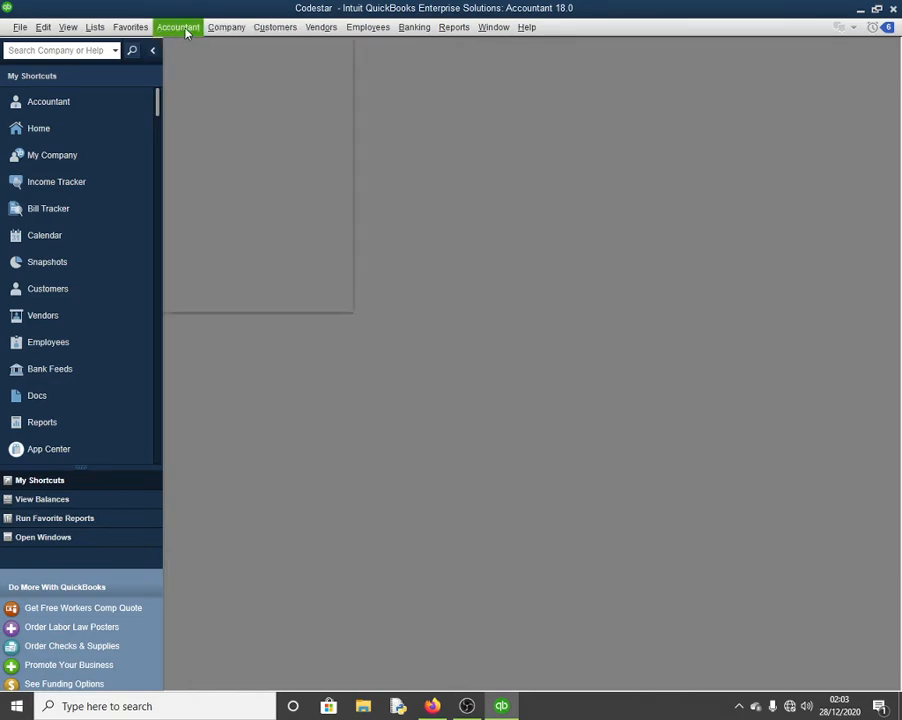
left_click(210, 68)
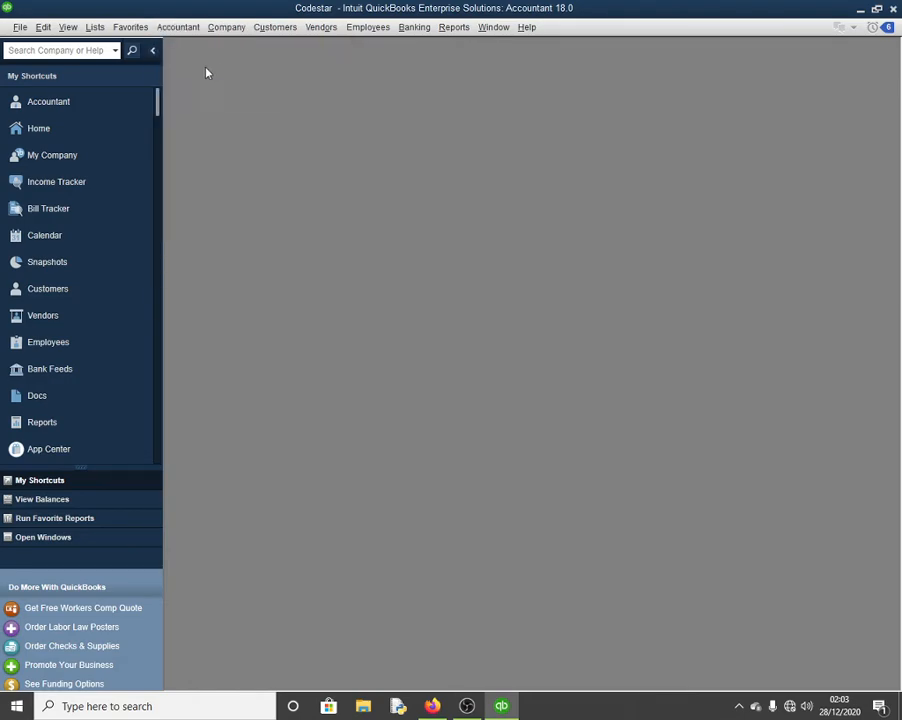
left_click(341, 342)
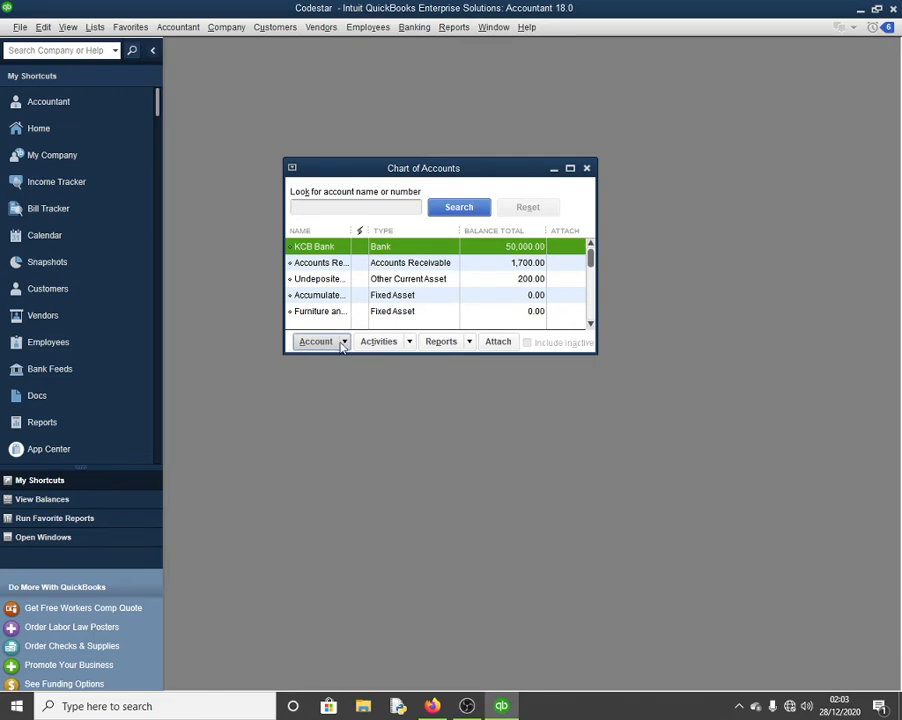
left_click(333, 364)
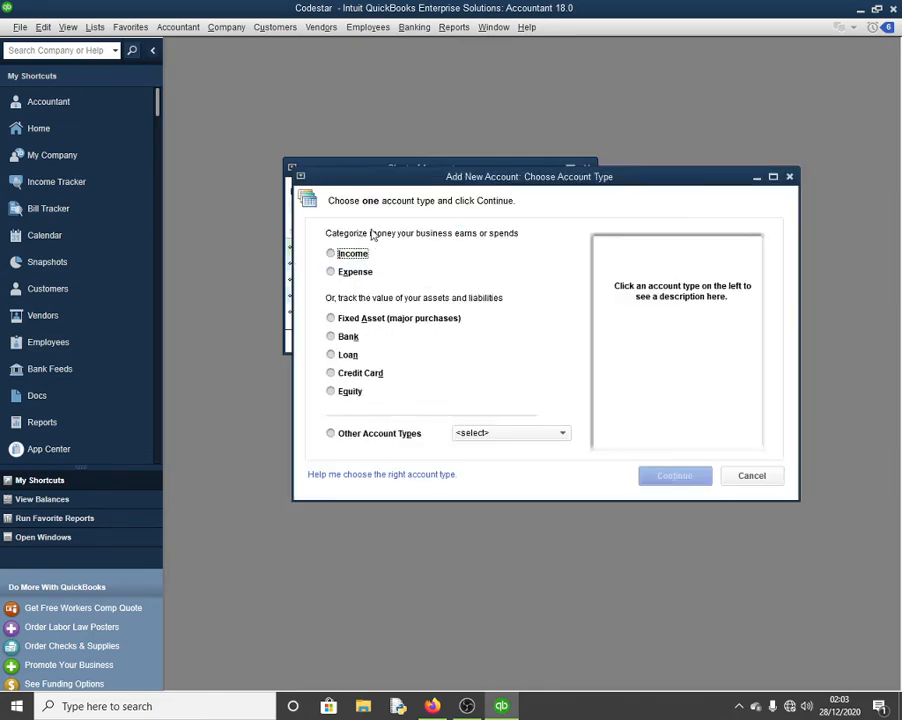
left_click(789, 176)
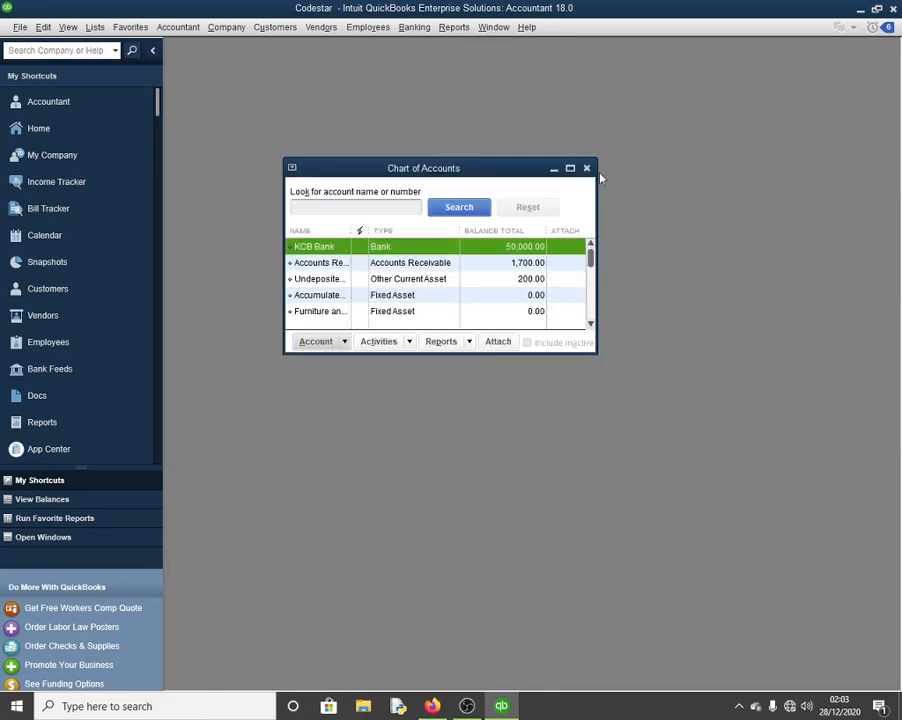
left_click(587, 170)
left_click(317, 32)
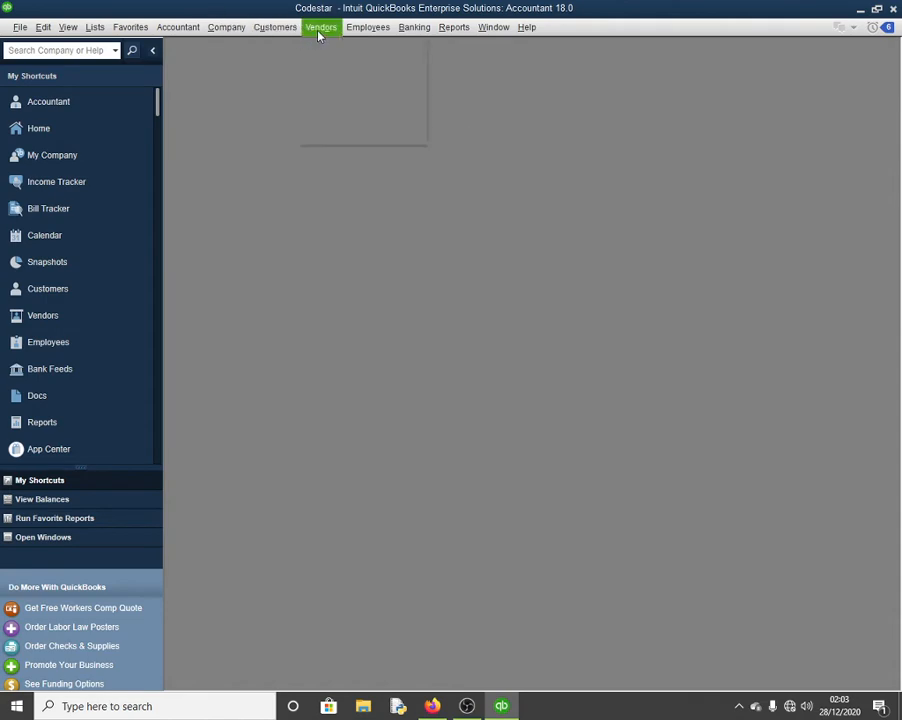
left_click(268, 30)
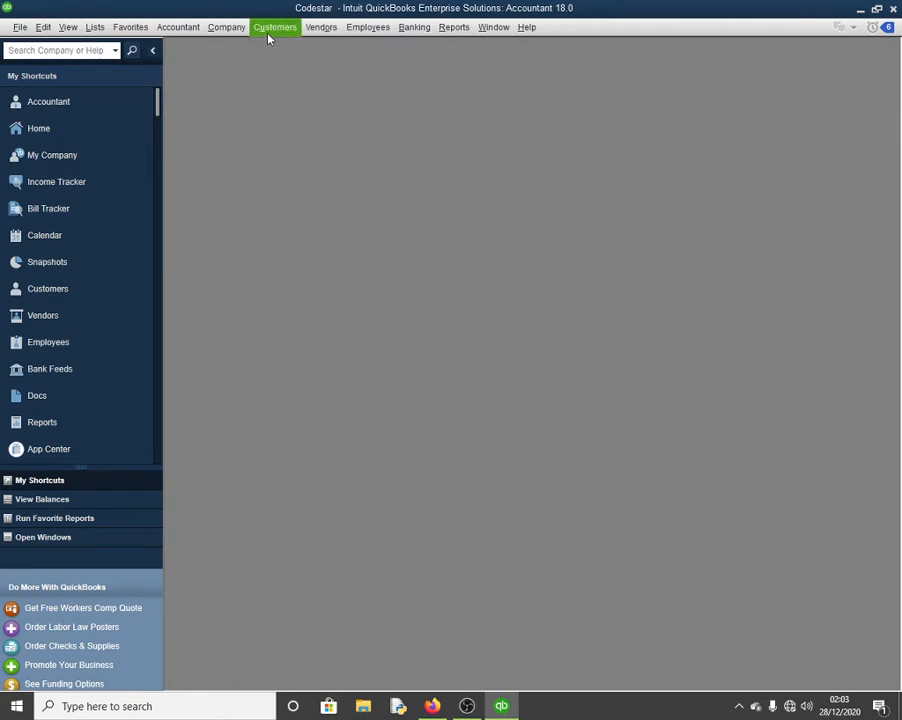
left_click(324, 30)
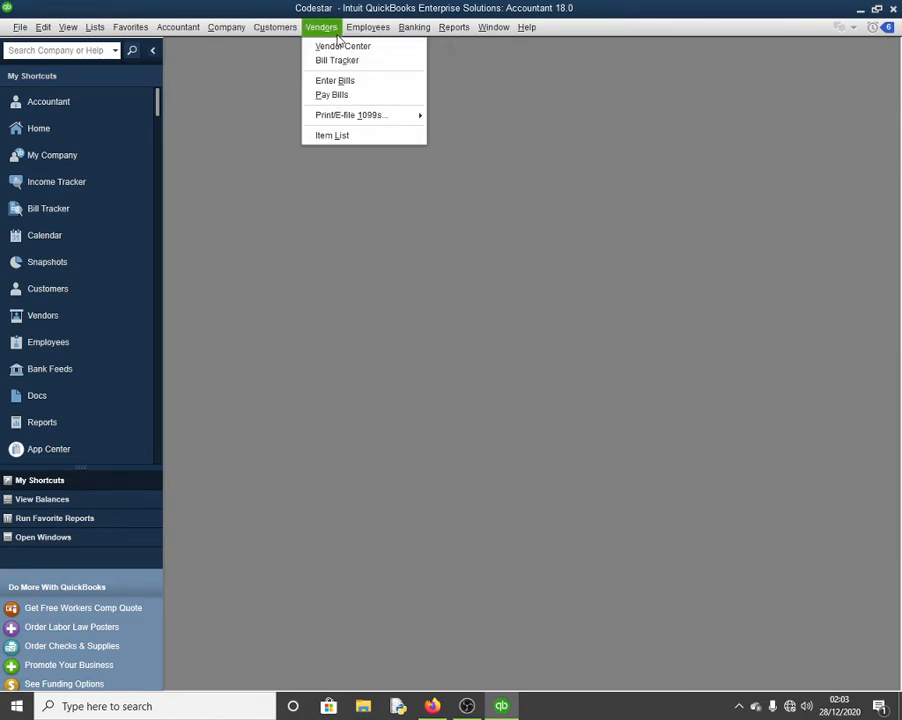
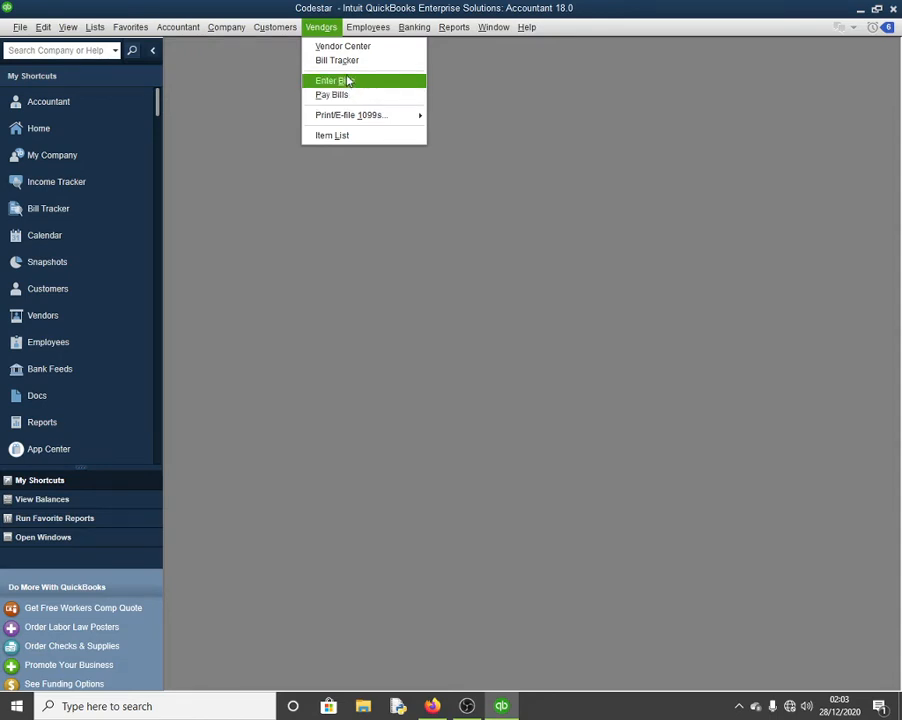
mouse_move(278, 28)
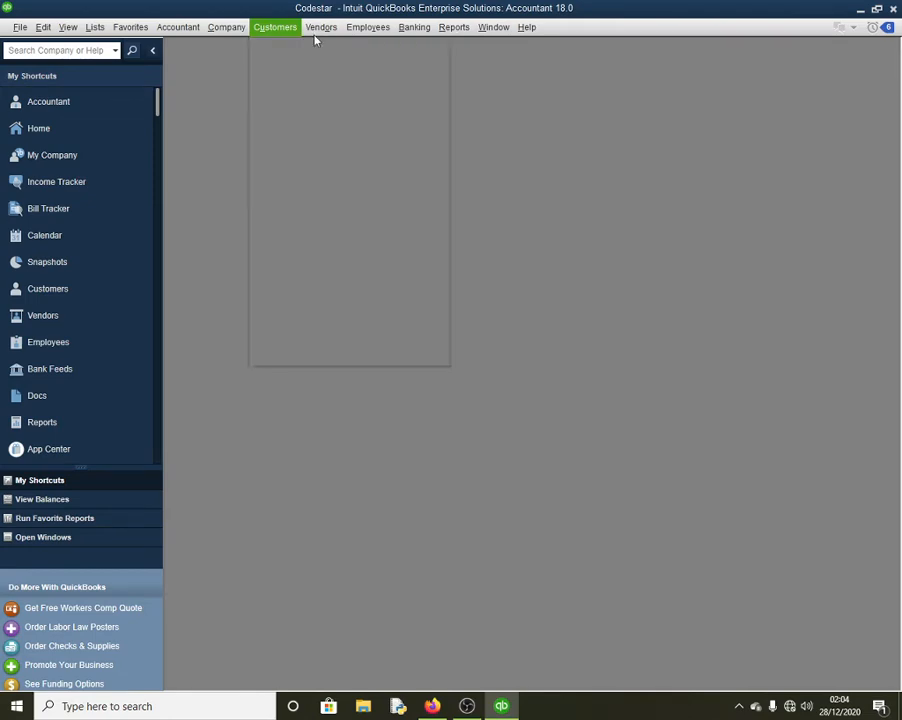
Open the Pay Bills window and select both LG bills and the KPLC bill for payment
mouse_move(316, 34)
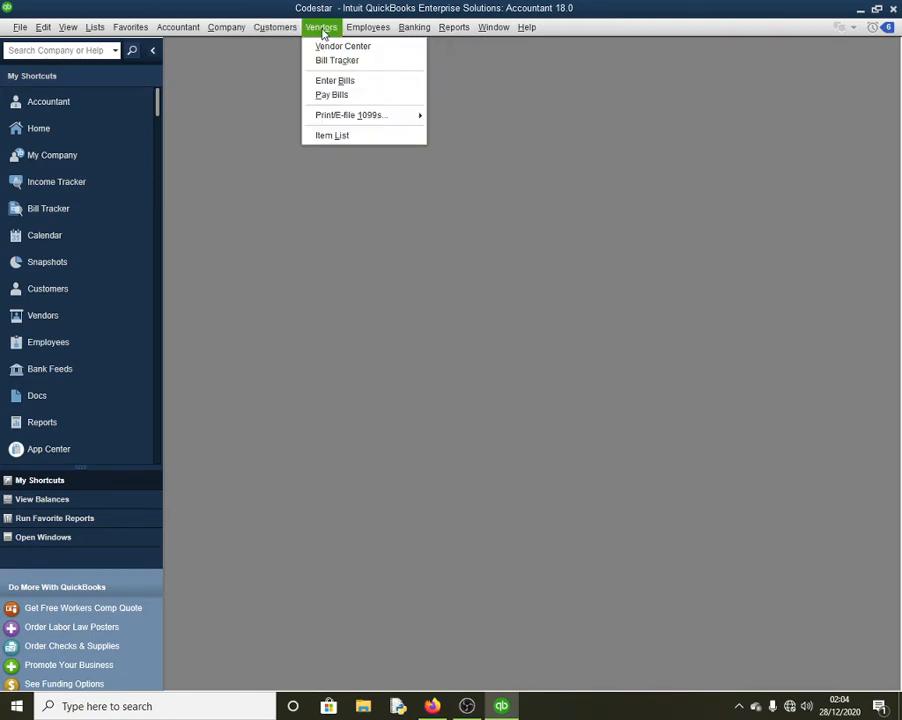
left_click(343, 96)
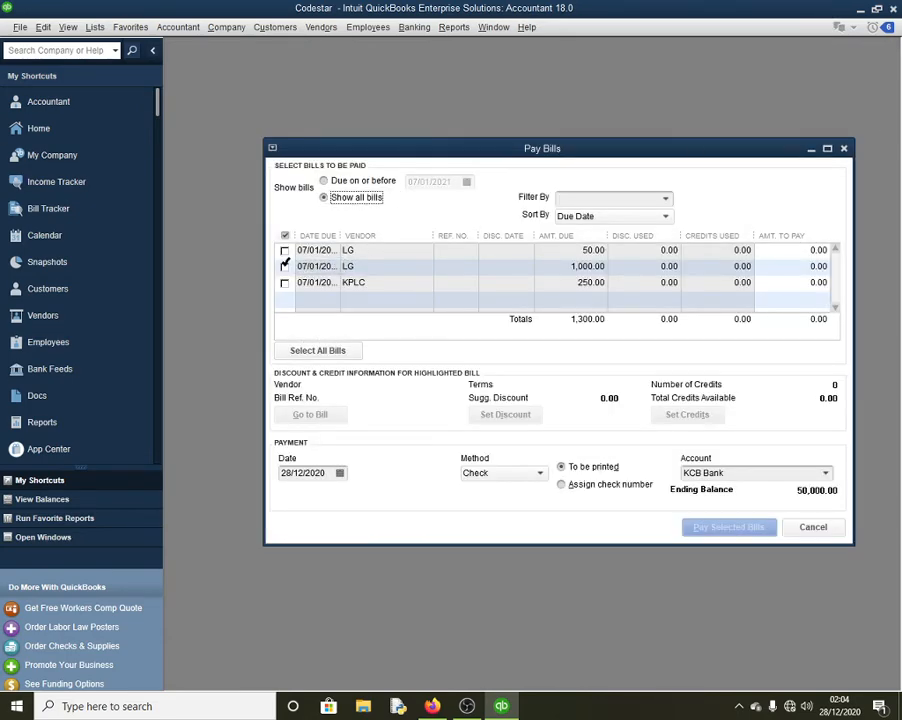
left_click(284, 250)
left_click(284, 266)
left_click(284, 282)
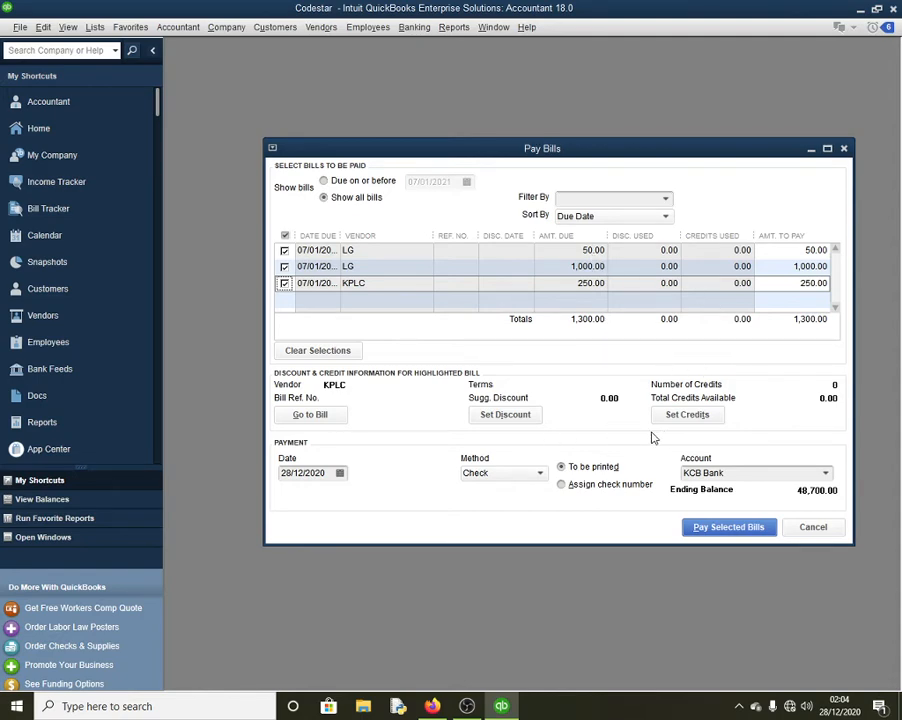
Pay the selected bills by Check from the KCB Bank account and close the payment summary
left_click(517, 472)
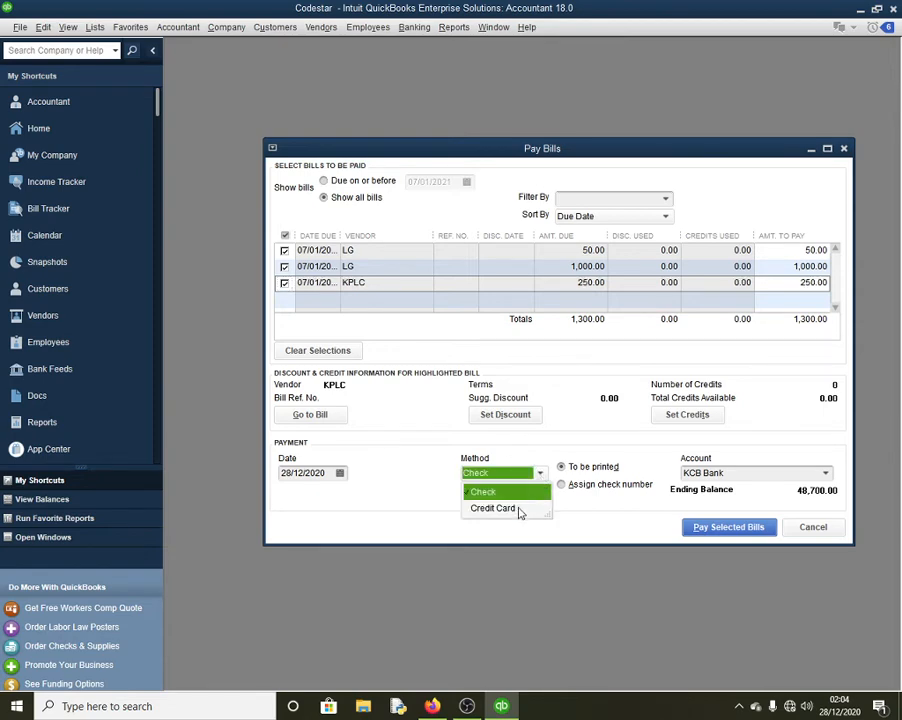
left_click(484, 491)
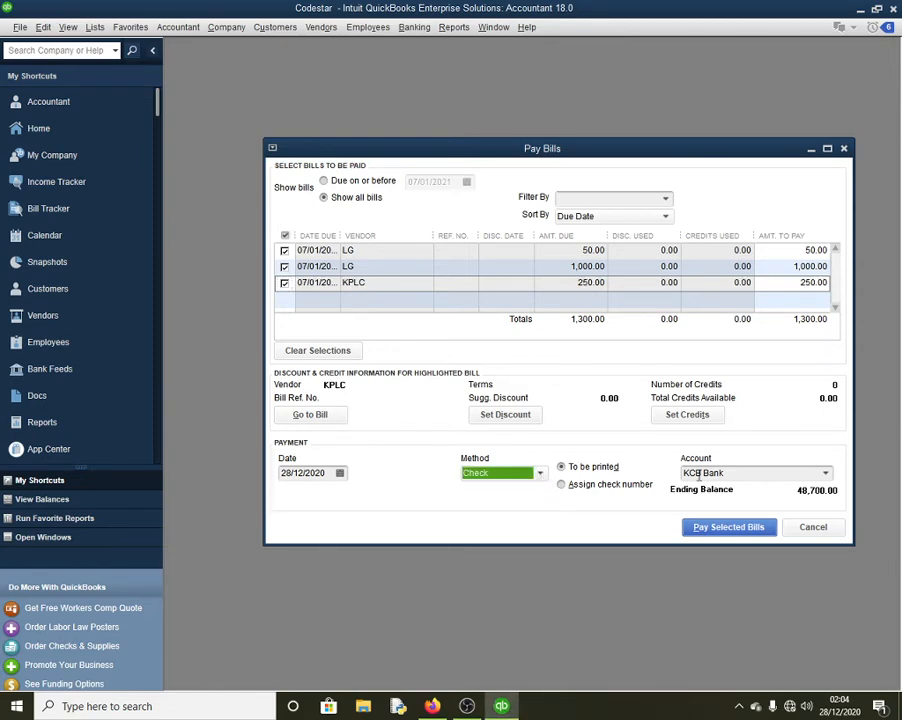
left_click(733, 474)
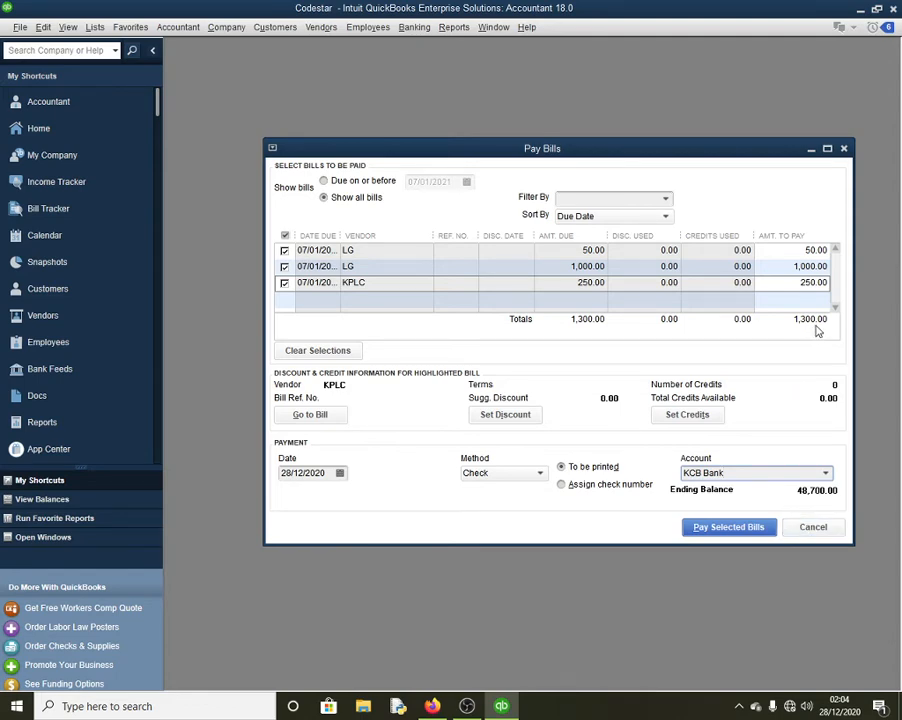
left_click(730, 529)
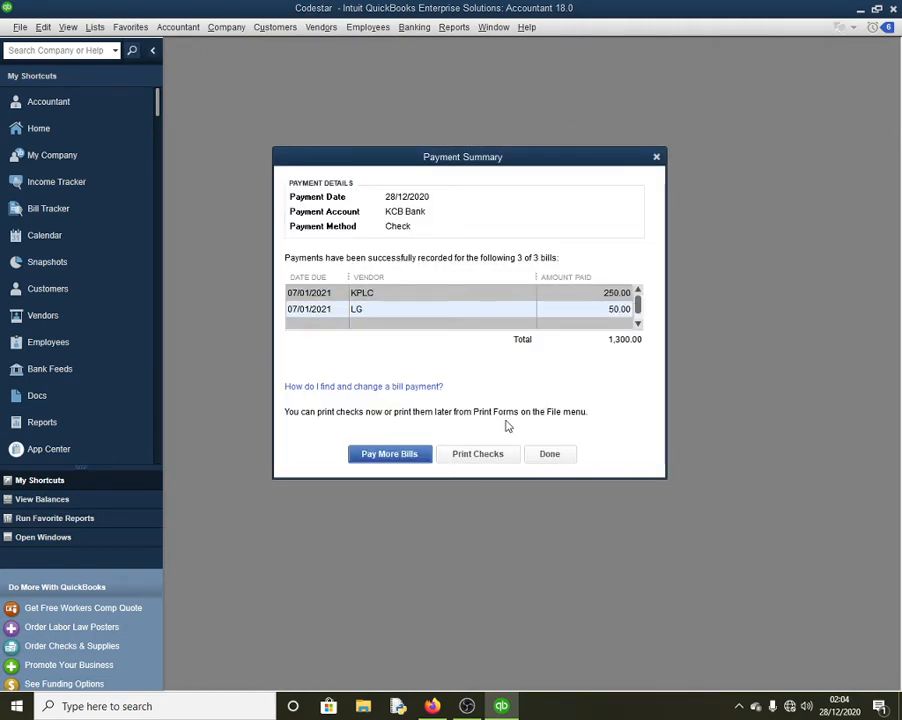
left_click(656, 157)
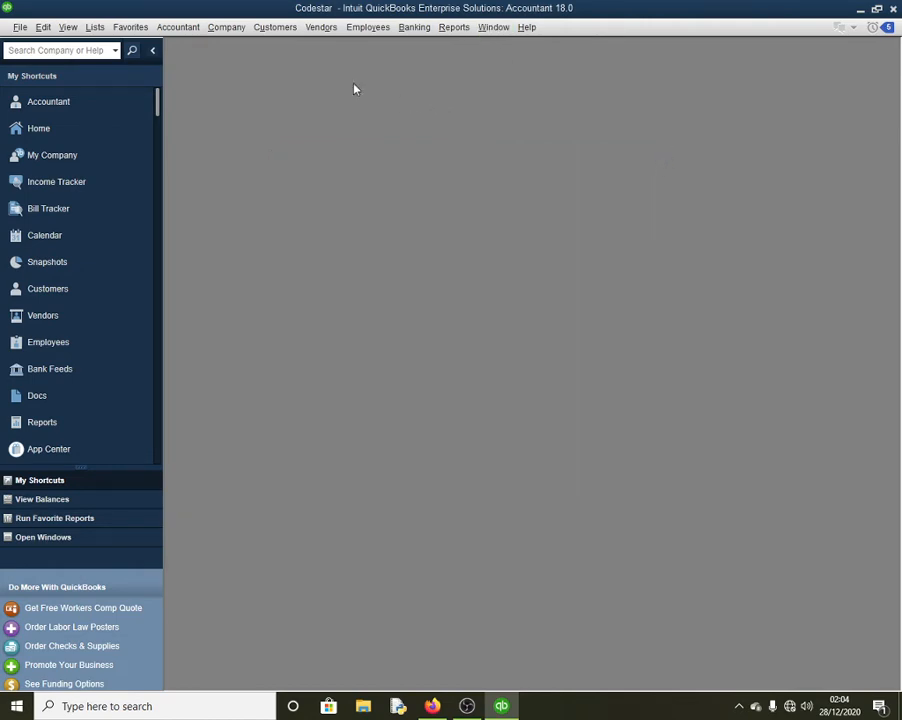
left_click(276, 28)
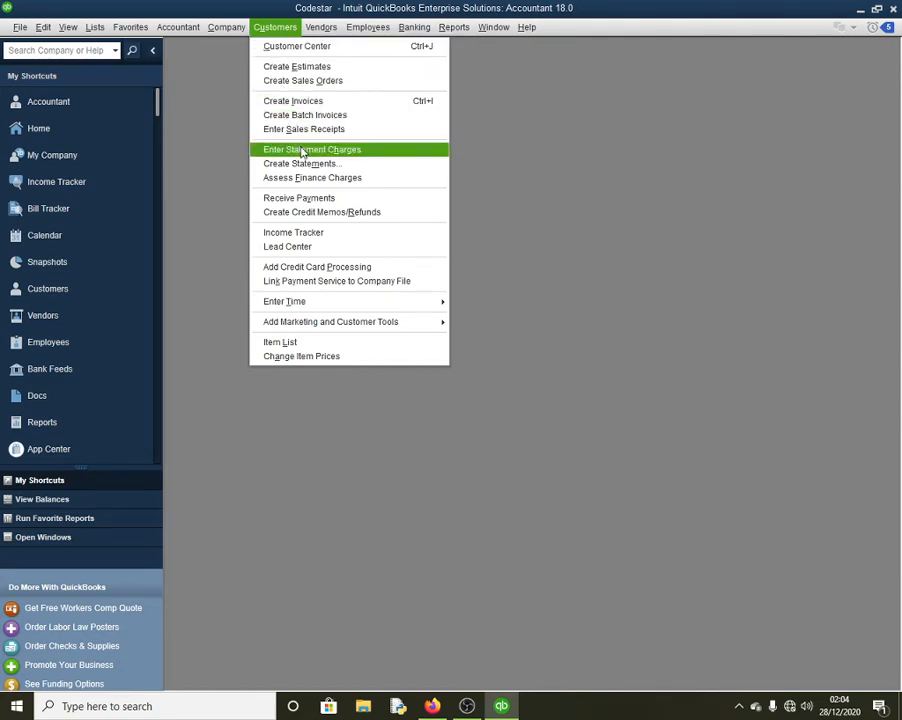
left_click(317, 108)
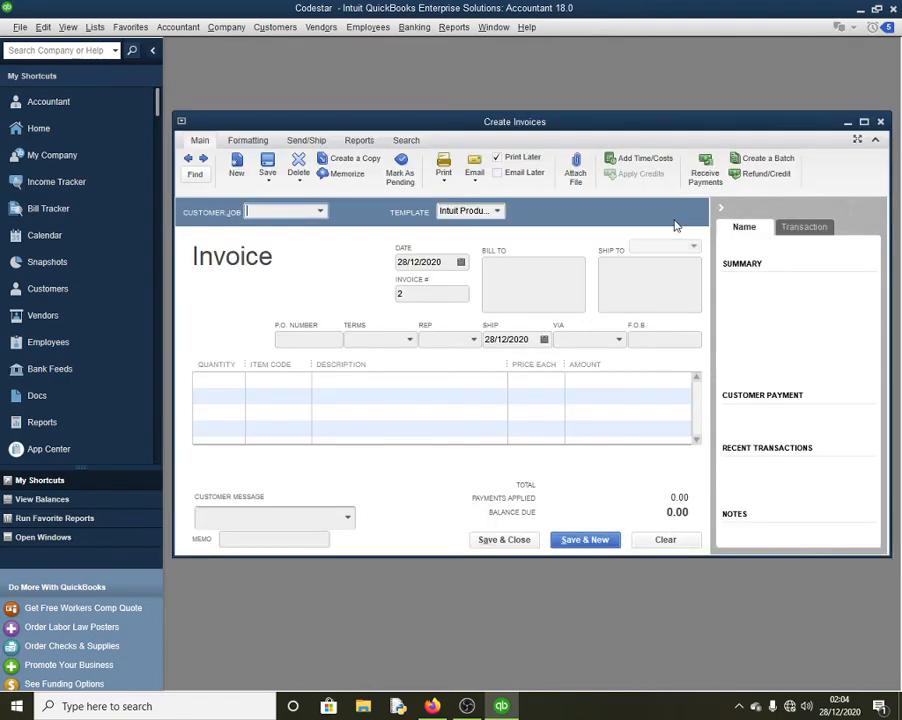
left_click(320, 211)
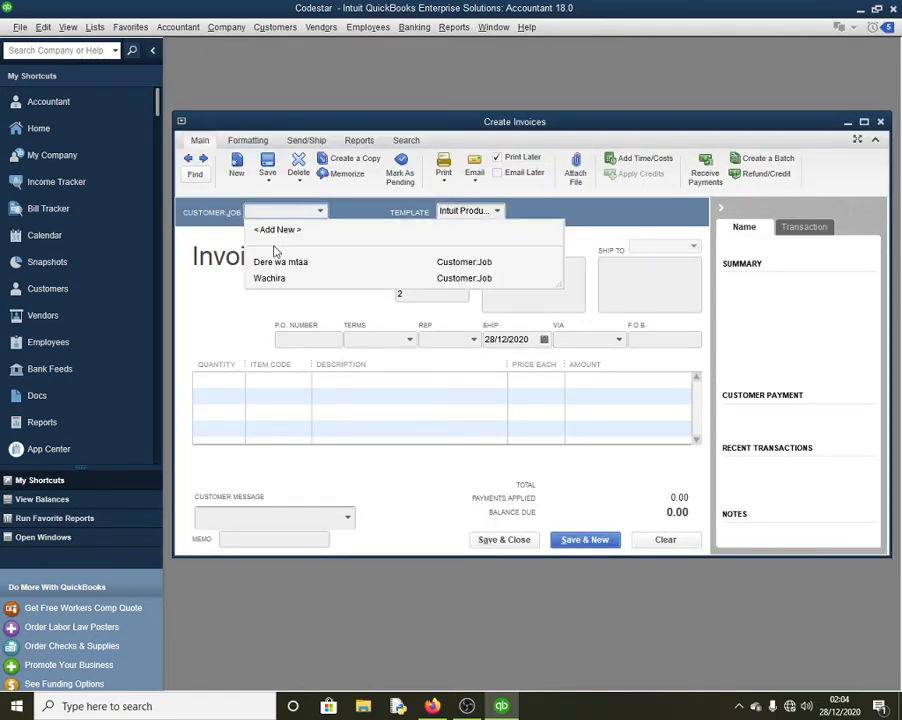
left_click(280, 279)
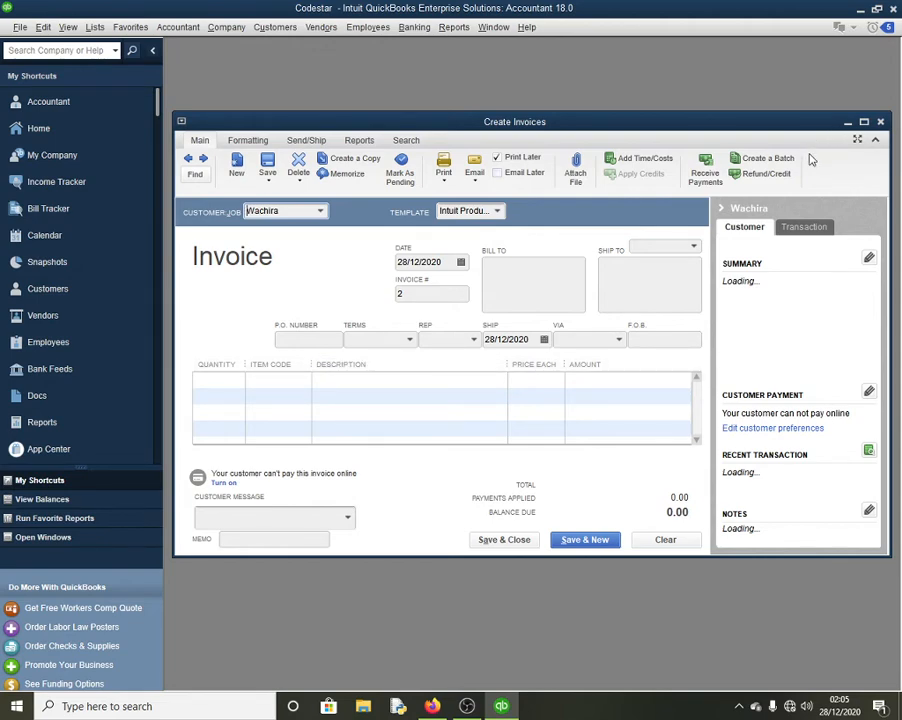
left_click(880, 122)
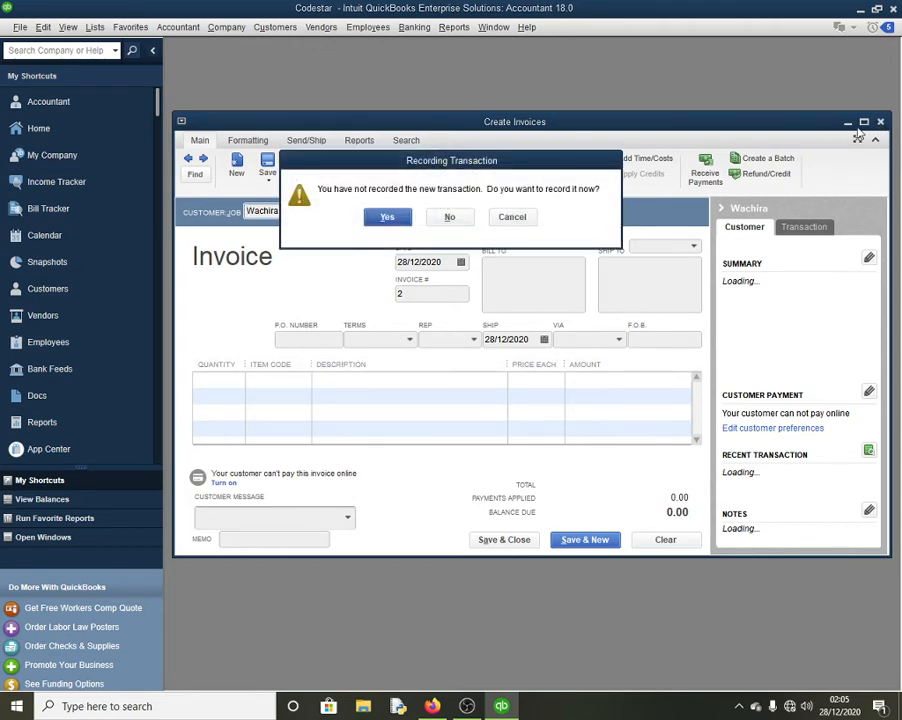
left_click(461, 228)
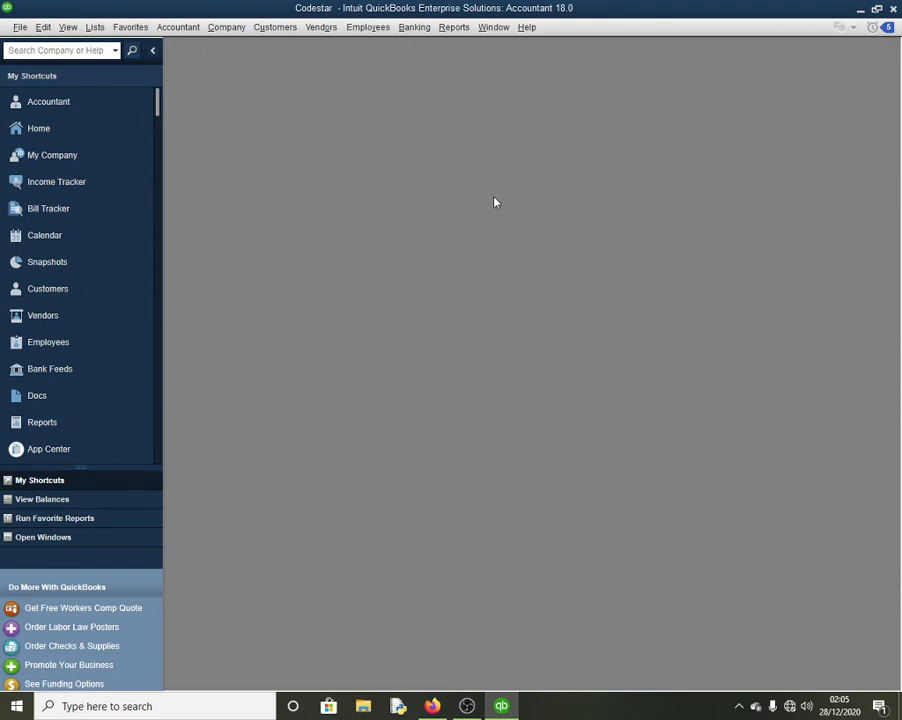
View the customers' balances in the Customer Center and close it
left_click(269, 30)
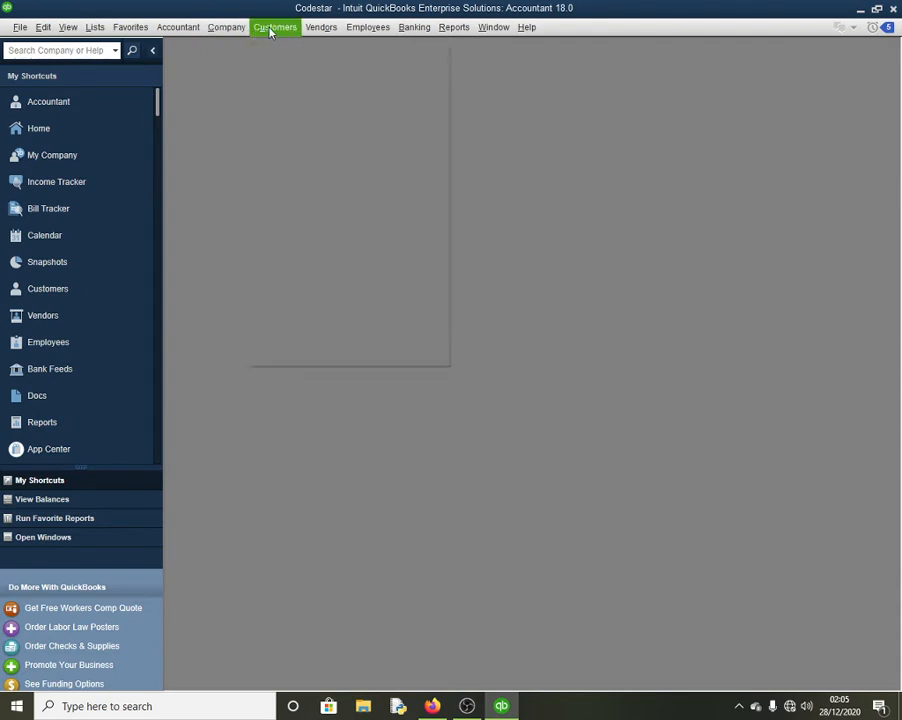
left_click(288, 125)
left_click(278, 34)
left_click(281, 57)
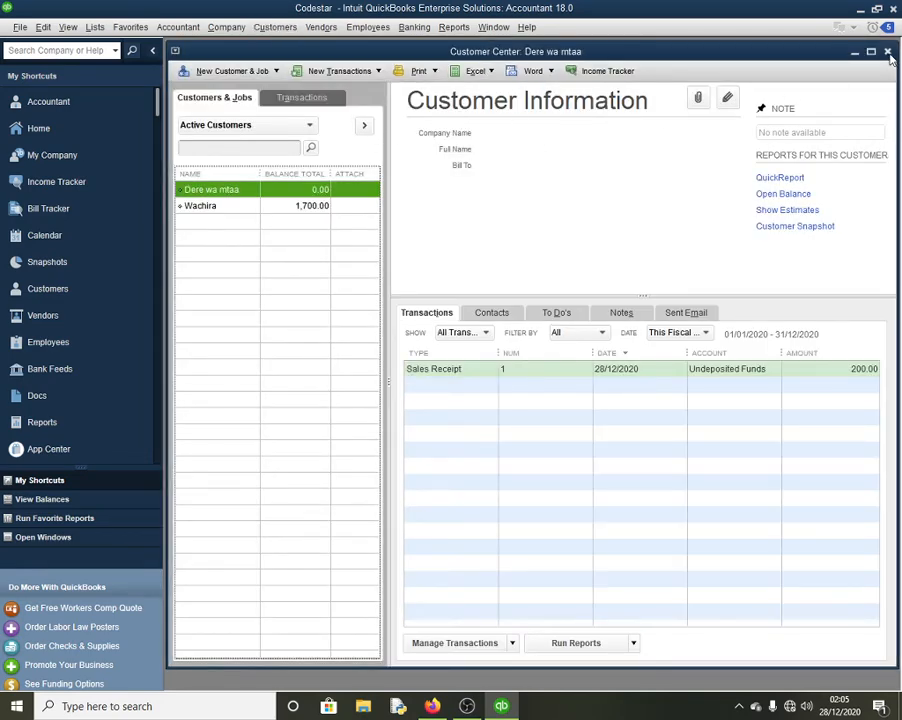
left_click(888, 55)
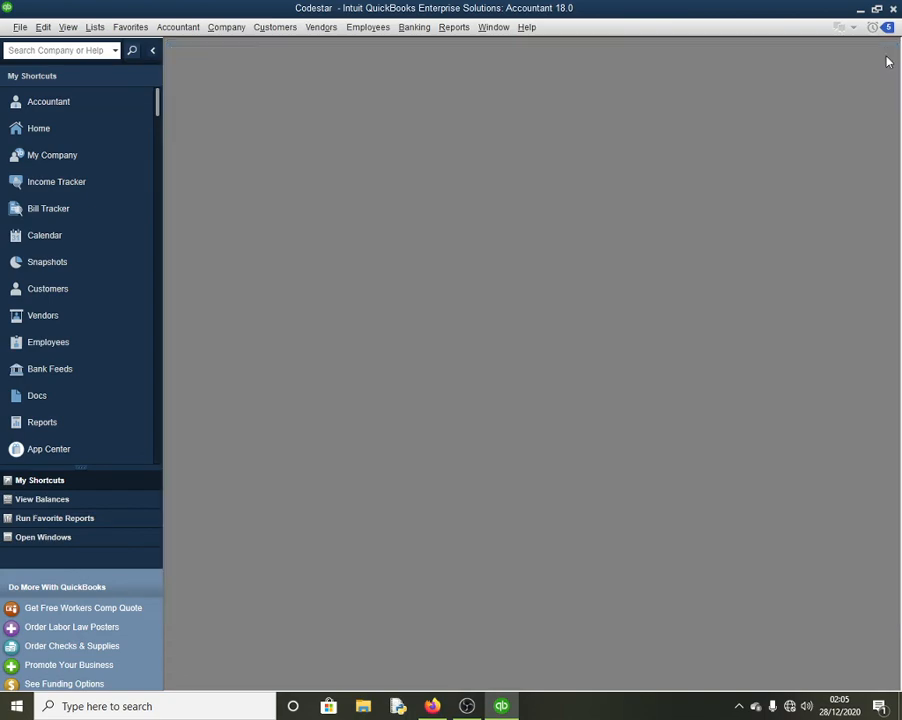
Start a customer payment received from the customer who is listed last in the customer list
left_click(234, 28)
left_click(274, 28)
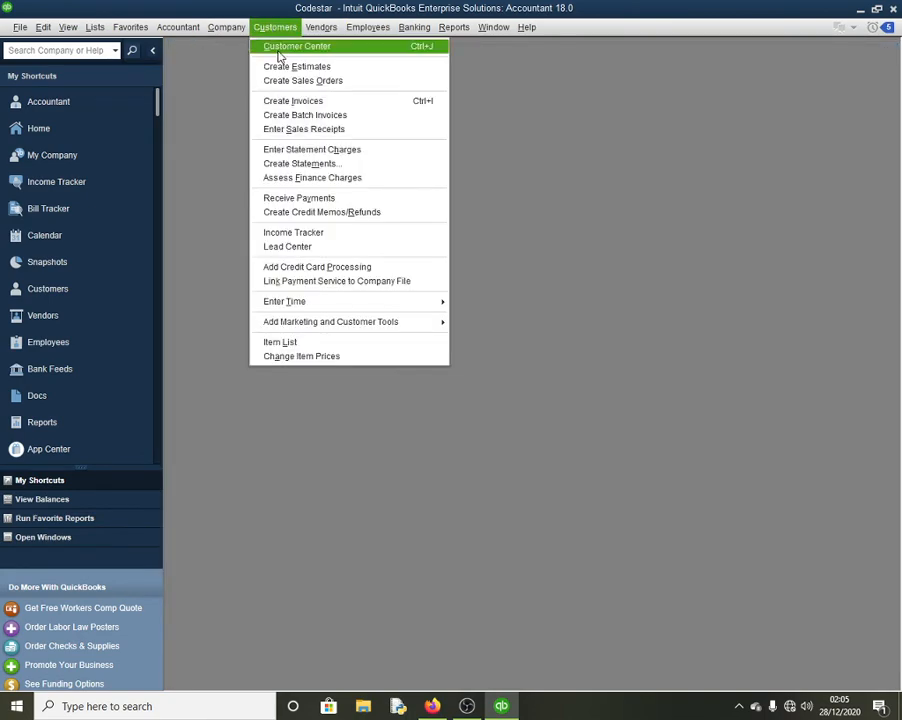
left_click(308, 200)
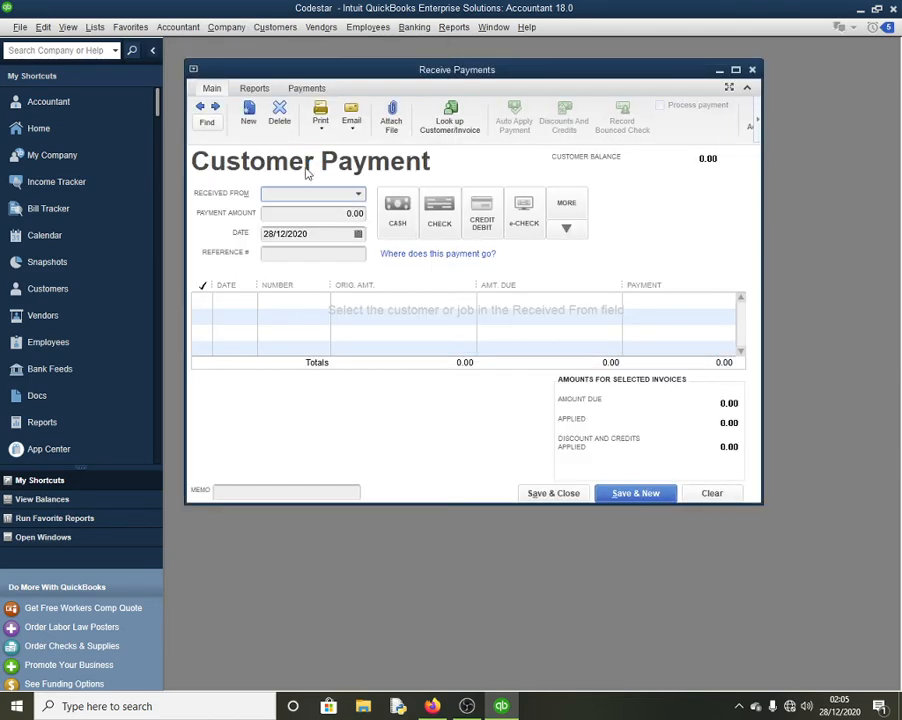
left_click(357, 196)
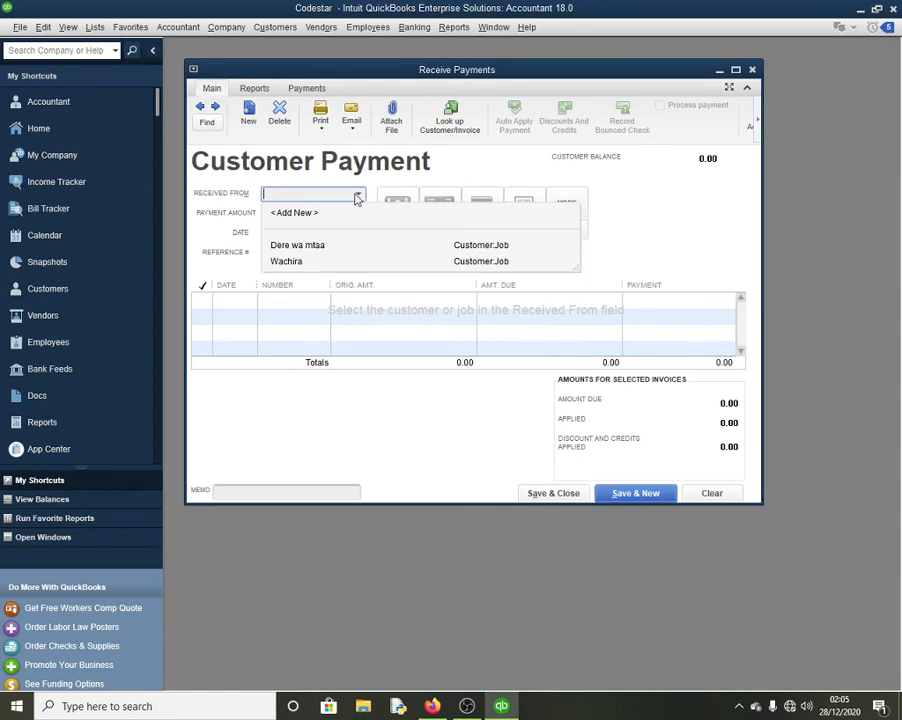
left_click(294, 262)
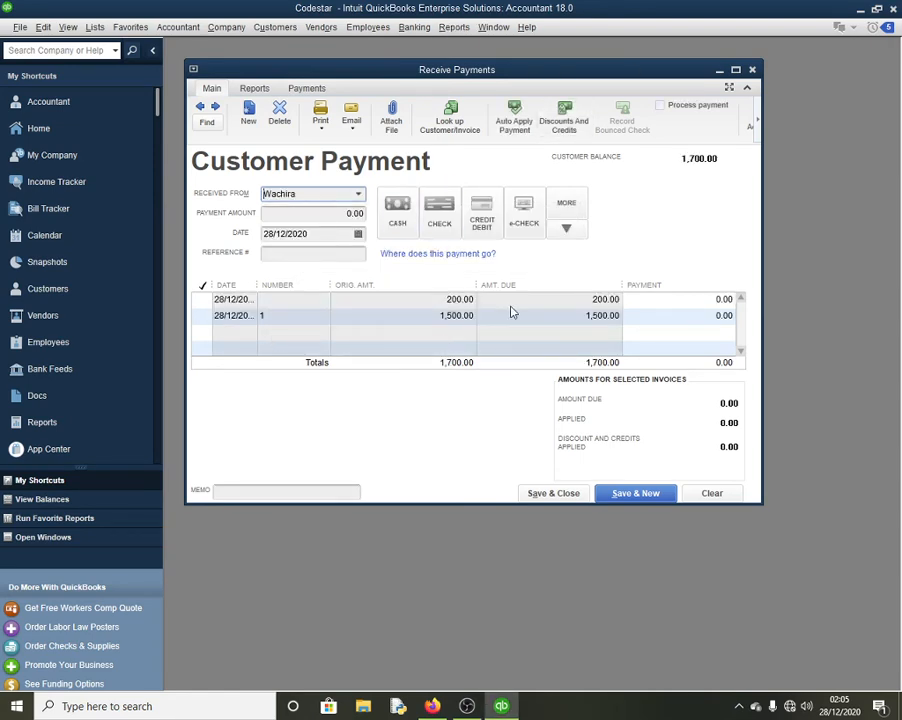
Apply the customer payment to both outstanding entries in full, and save and close it
left_click(201, 299)
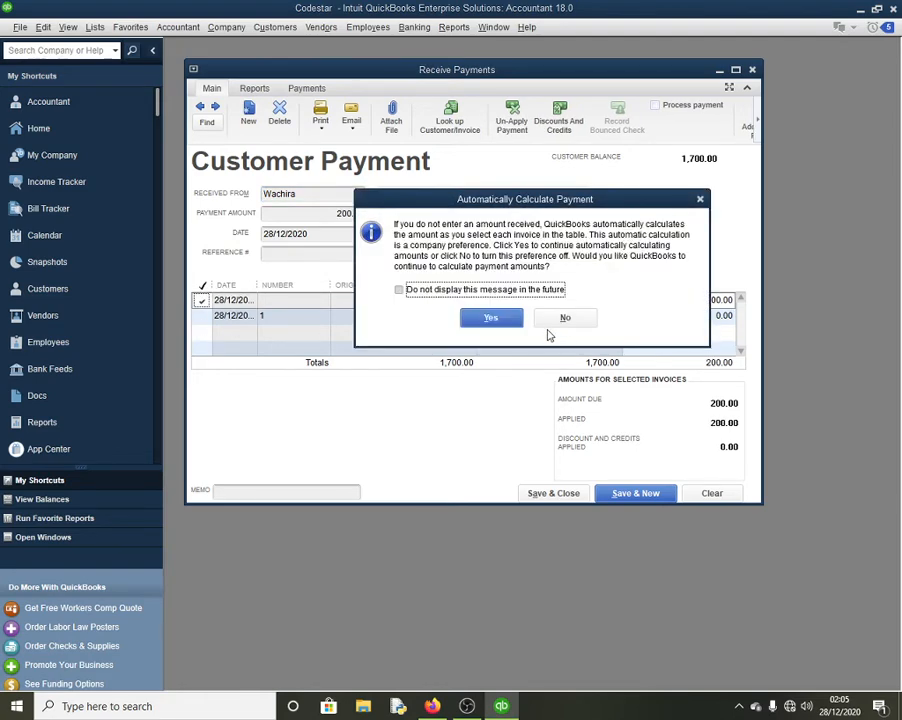
left_click(563, 319)
left_click(201, 316)
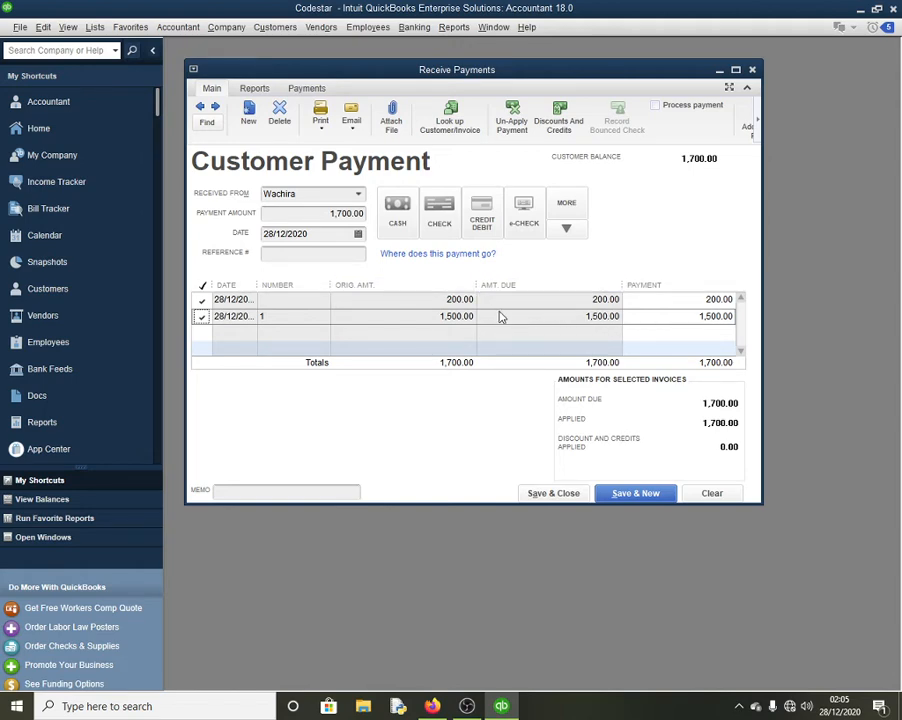
left_click(564, 496)
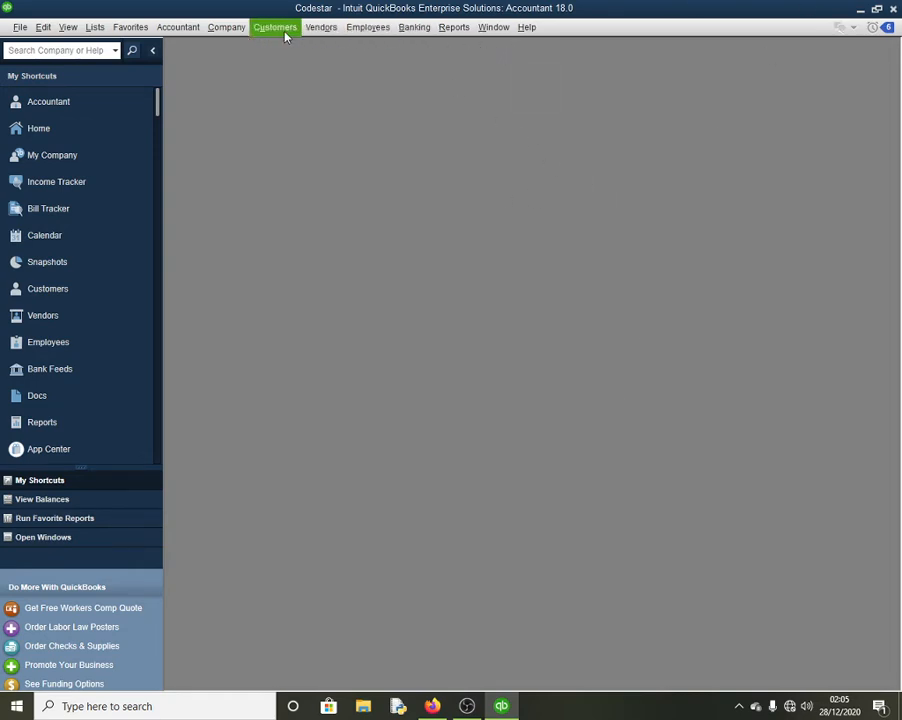
View the KCB Bank reconciliation balances in the Accountant Center and close it
left_click(231, 28)
mouse_move(180, 28)
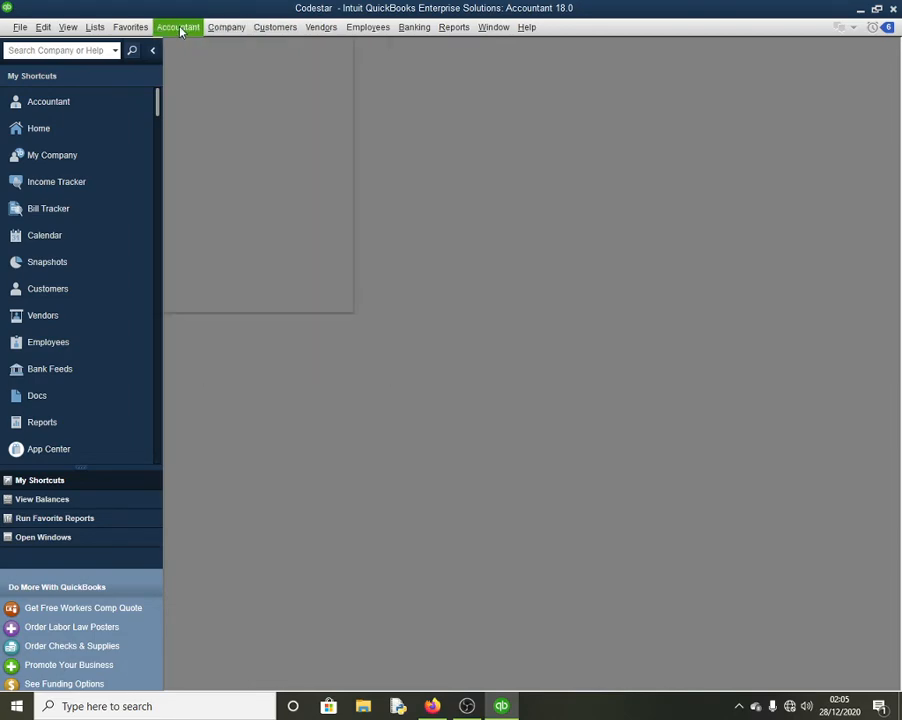
left_click(201, 48)
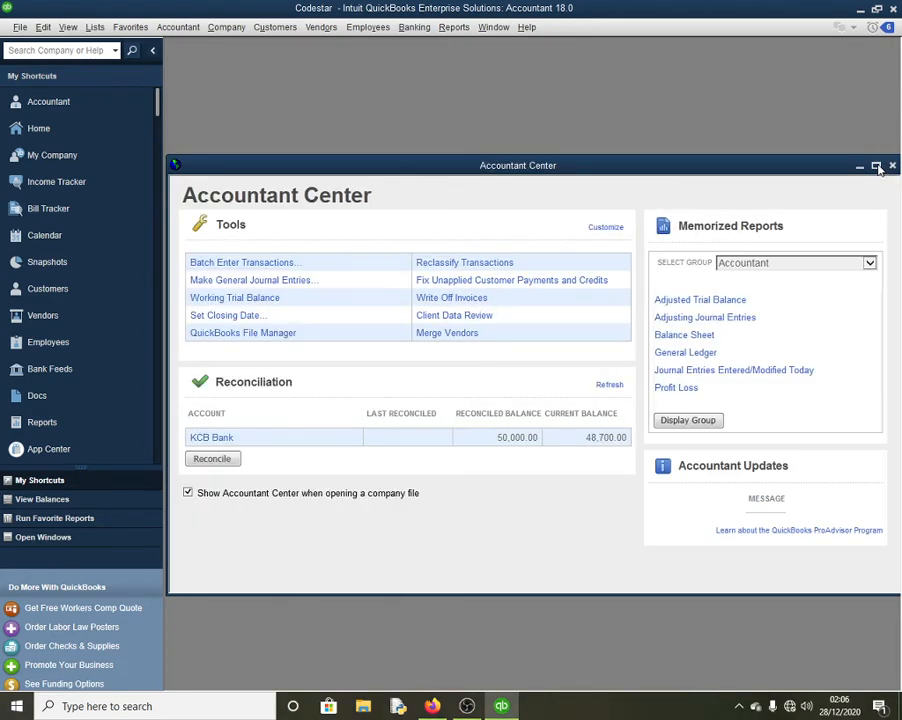
left_click(893, 167)
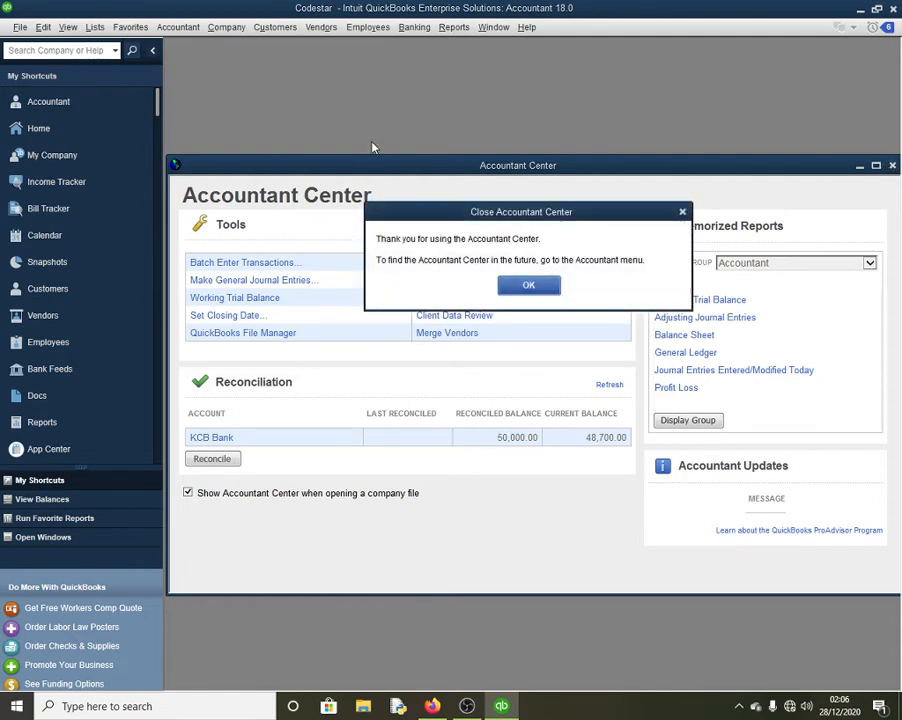
left_click(529, 283)
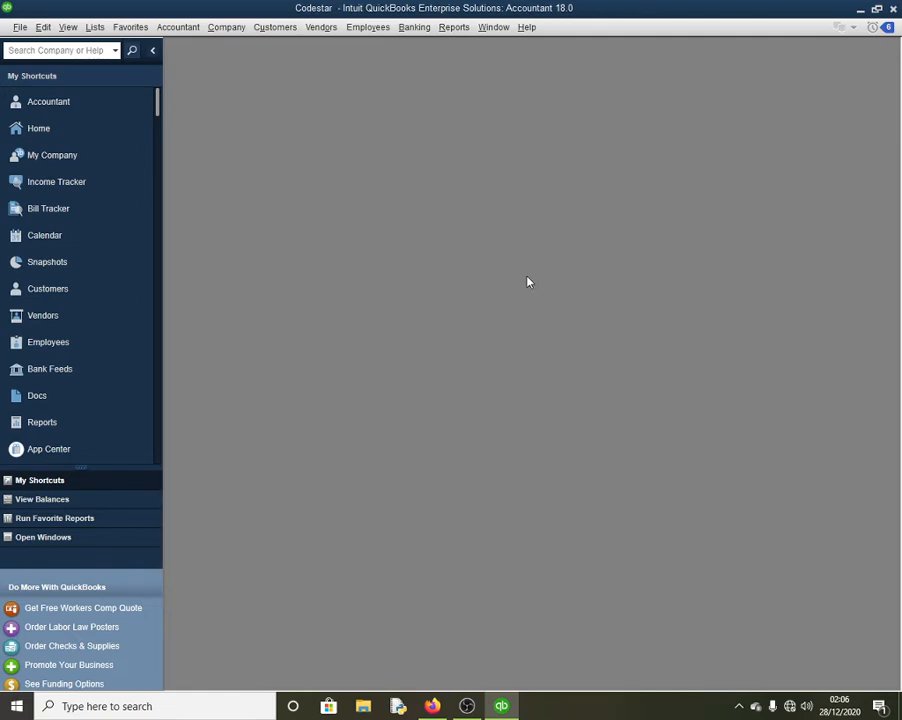
Check the Undeposited Funds and Opening Balance Equity balances in the Chart of Accounts, and close the list
left_click(190, 32)
left_click(205, 67)
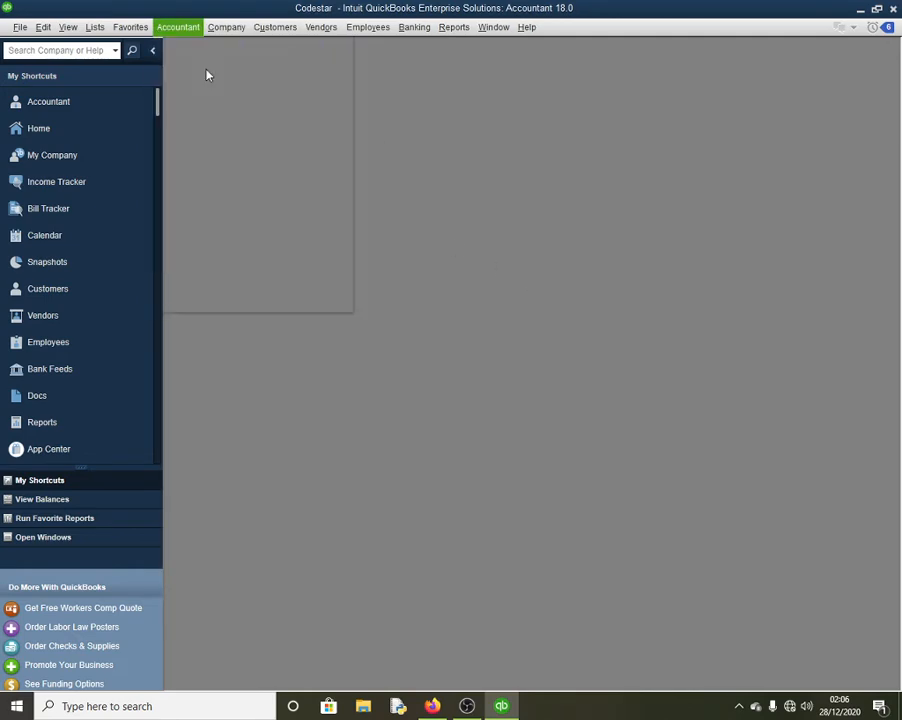
left_click(570, 169)
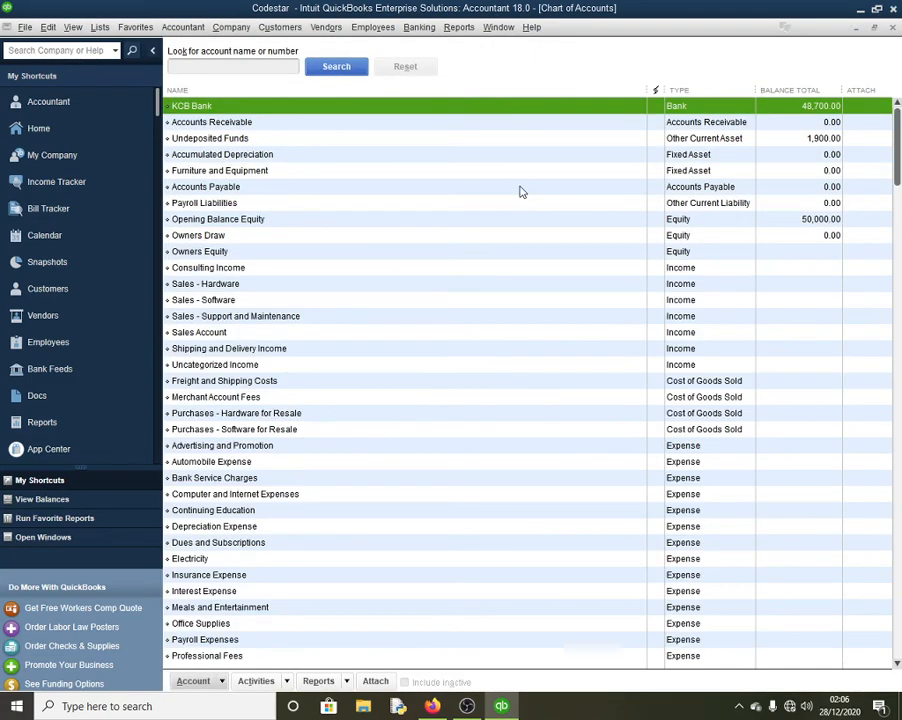
left_click(207, 141)
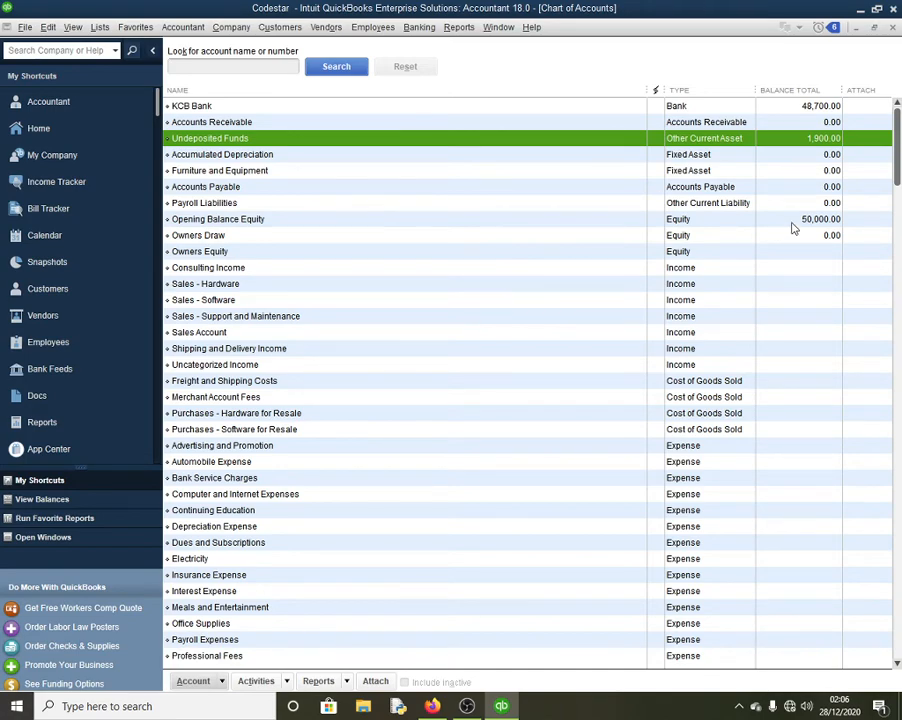
left_click(682, 221)
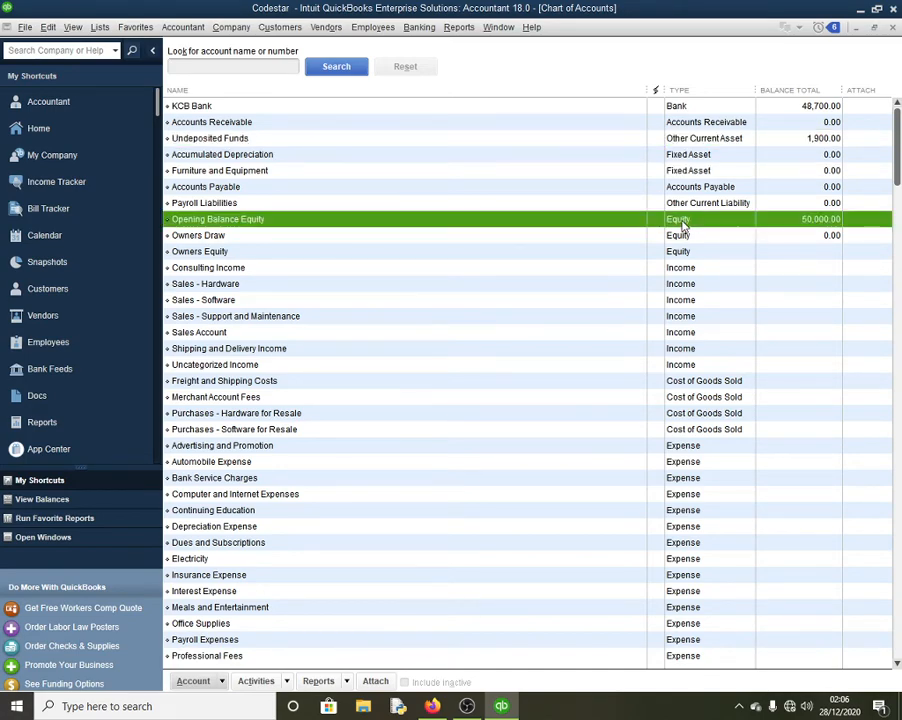
left_click(810, 140)
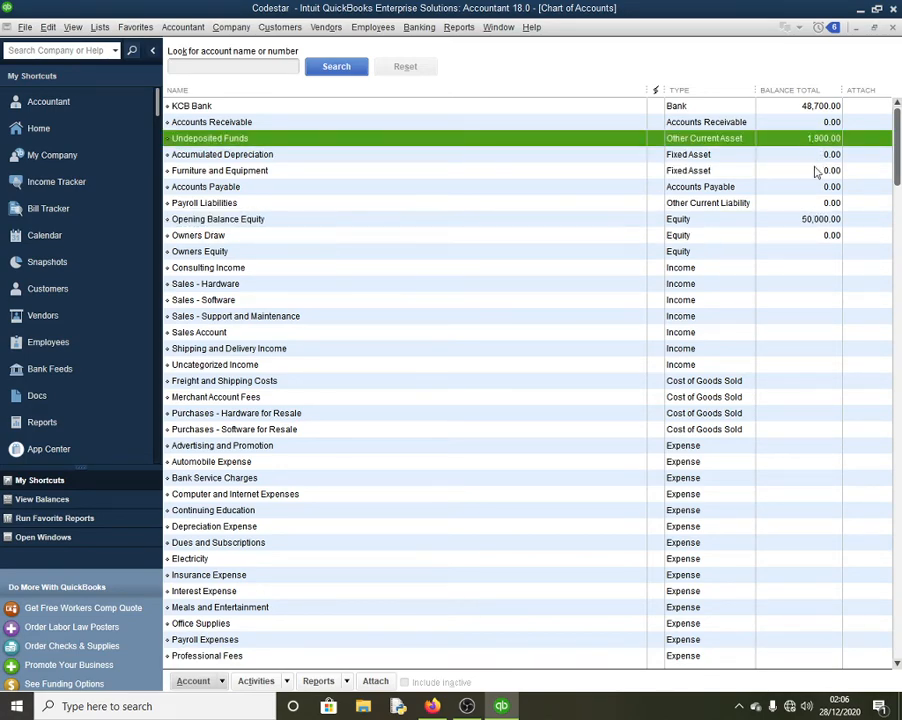
left_click(893, 29)
Make a deposit of both pending customer payments into KCB Bank, and save and close it
left_click(410, 28)
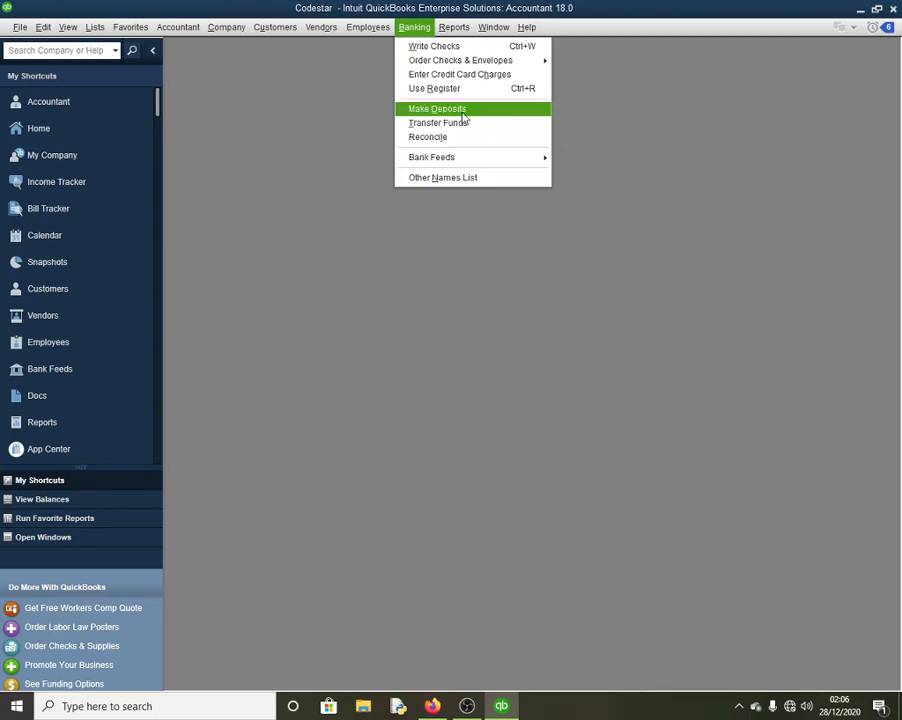
left_click(462, 111)
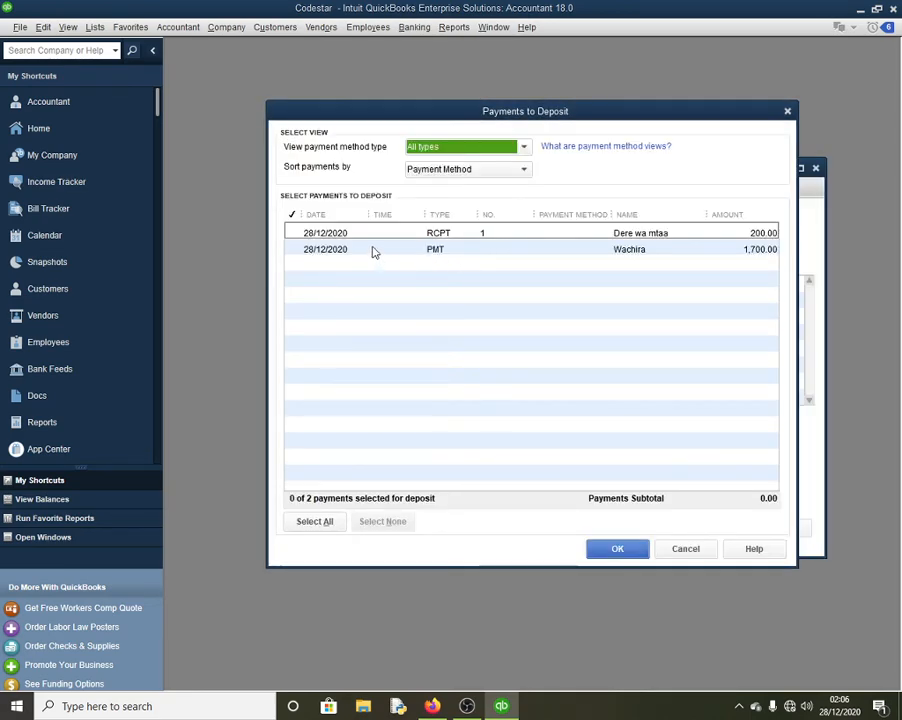
left_click(294, 234)
left_click(295, 250)
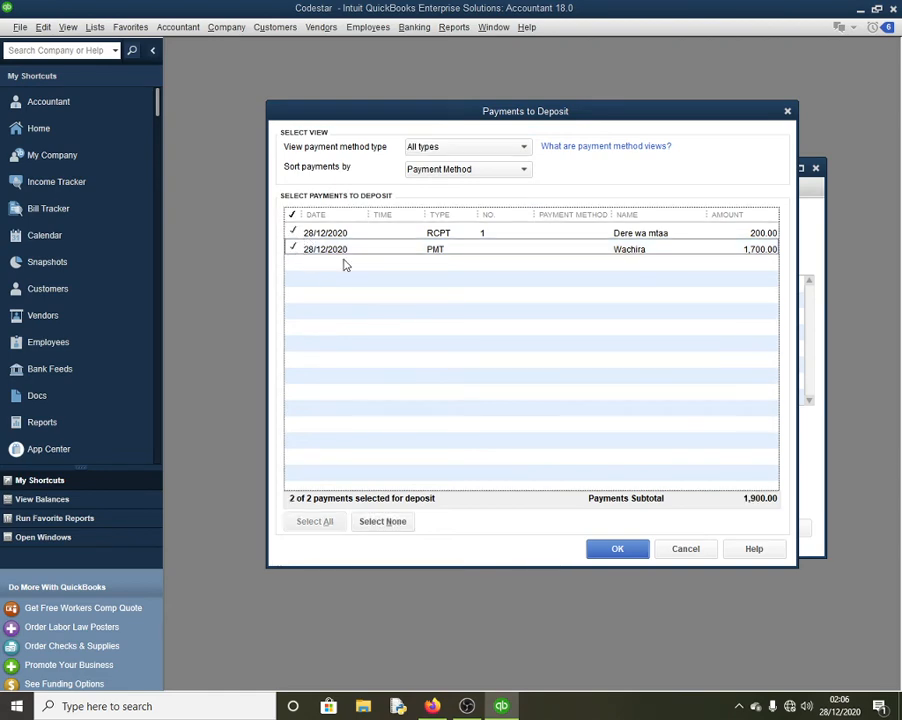
left_click(618, 555)
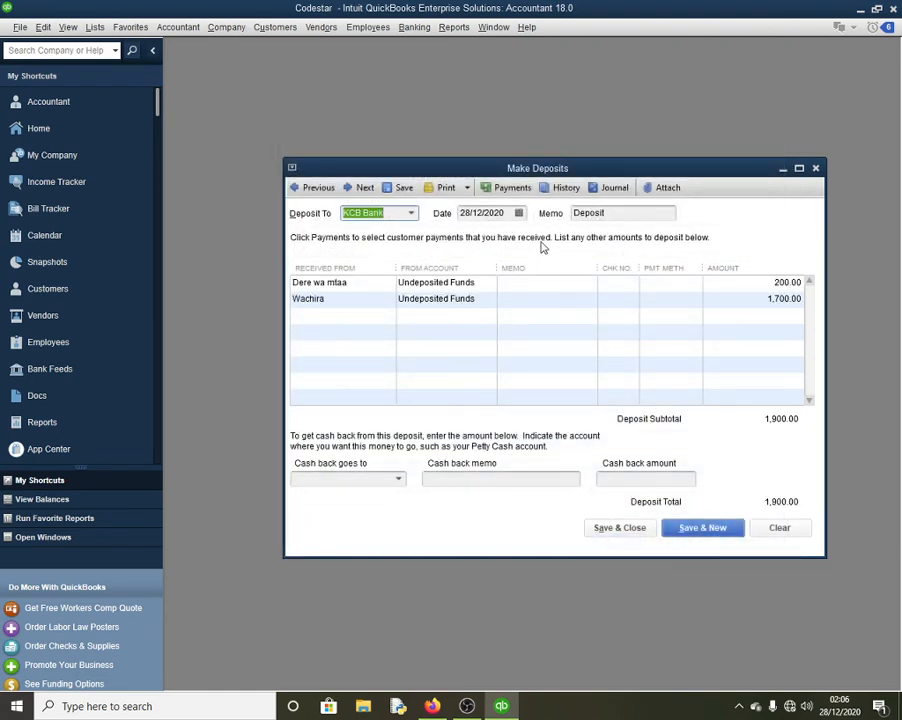
left_click(410, 214)
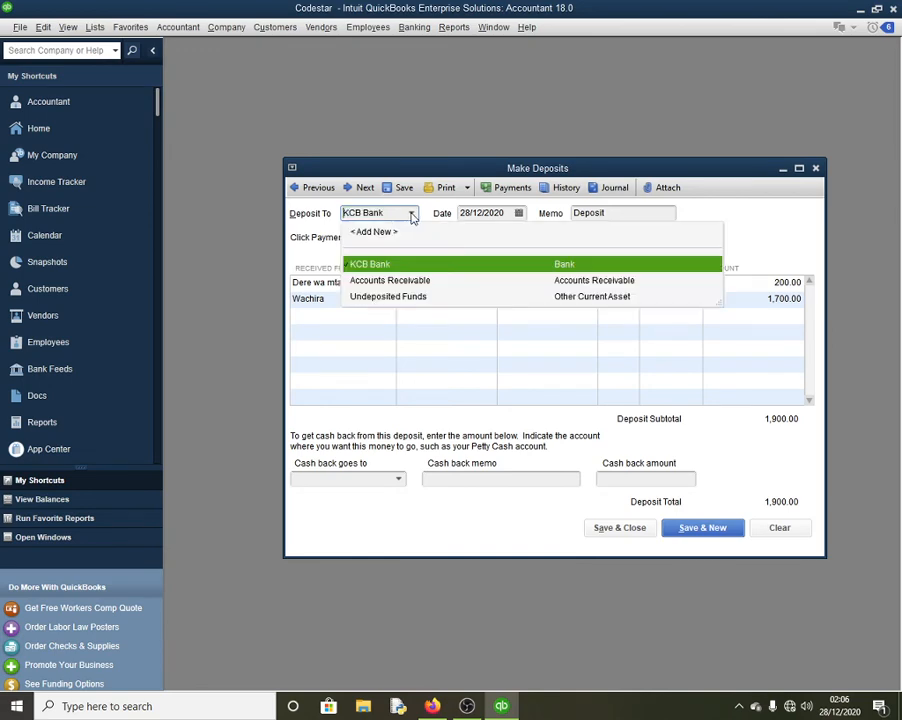
left_click(416, 266)
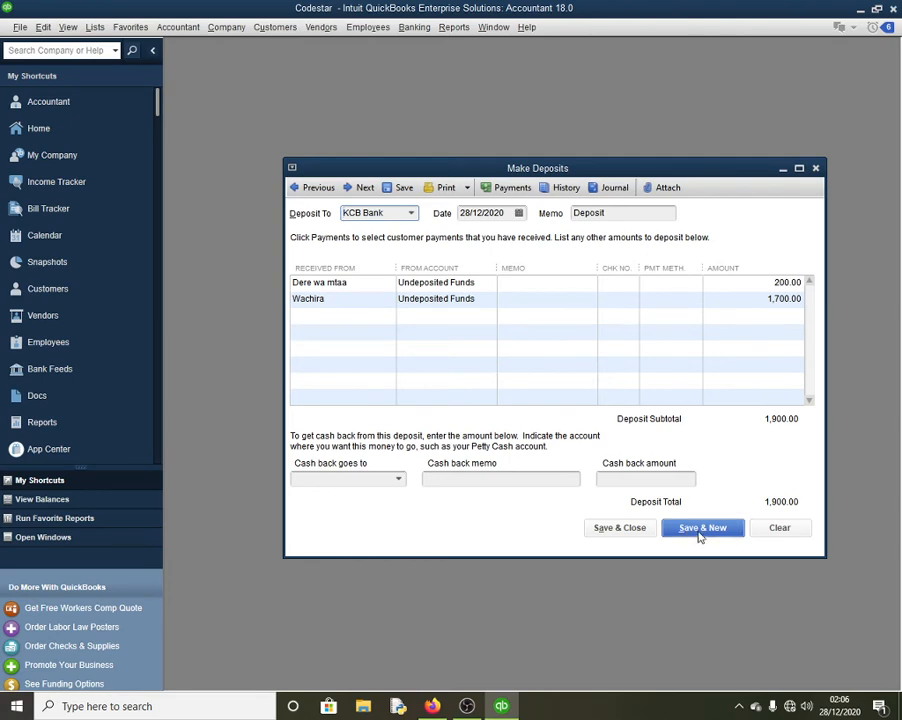
left_click(622, 528)
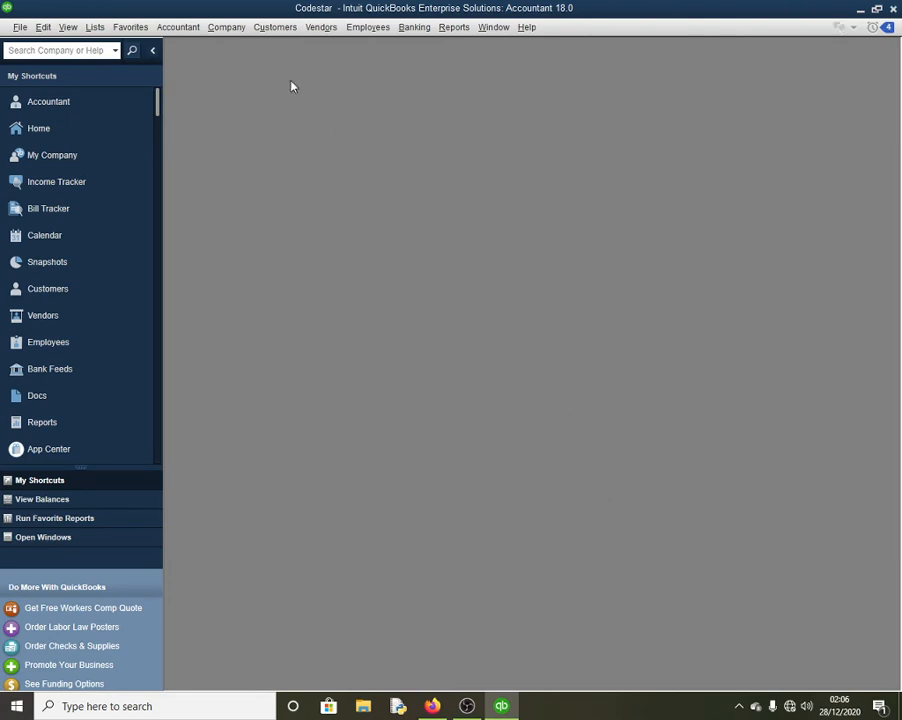
Check the KCB Bank and Opening Balance Equity balances in the maximized Chart of Accounts, and close the list
left_click(188, 30)
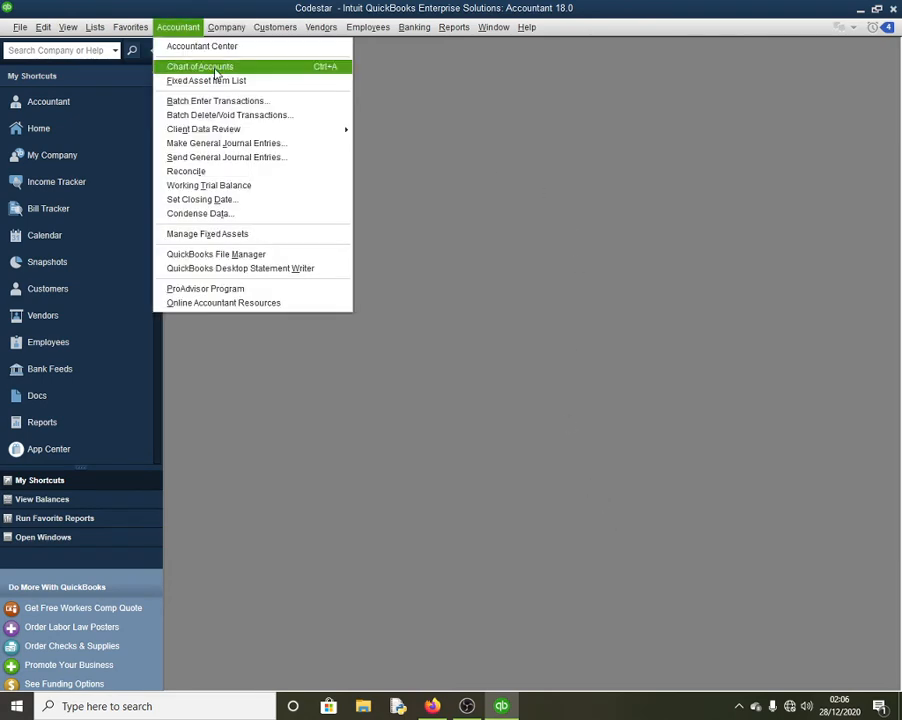
left_click(224, 68)
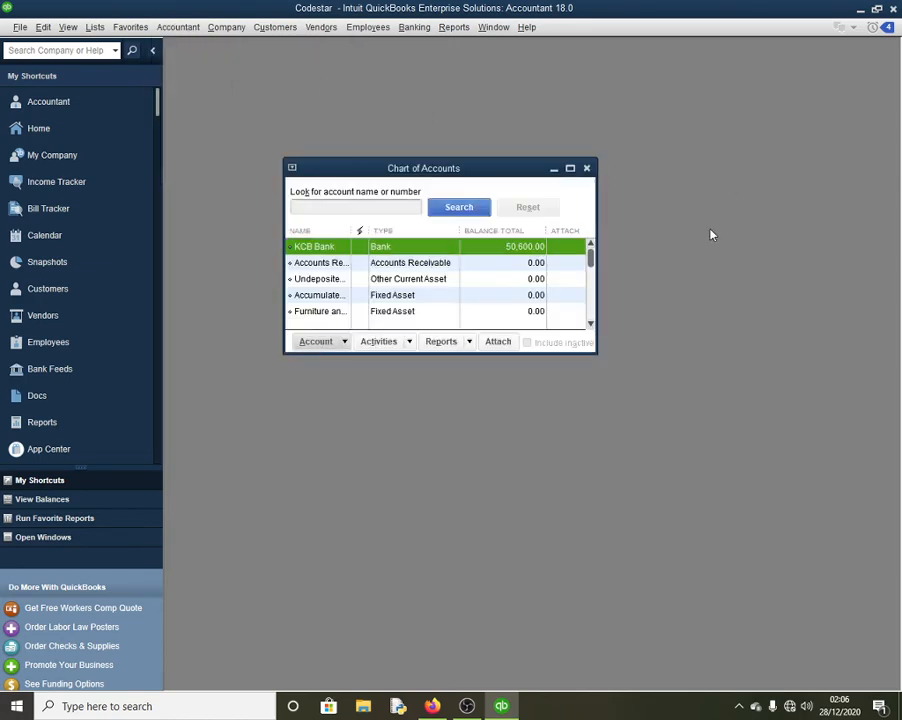
left_click(570, 169)
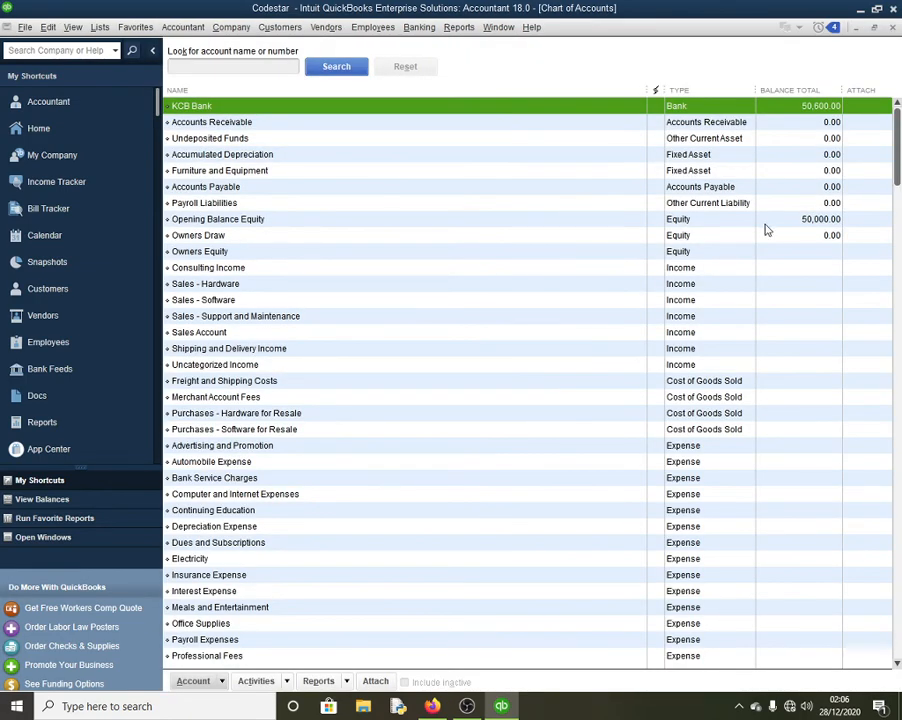
left_click(804, 220)
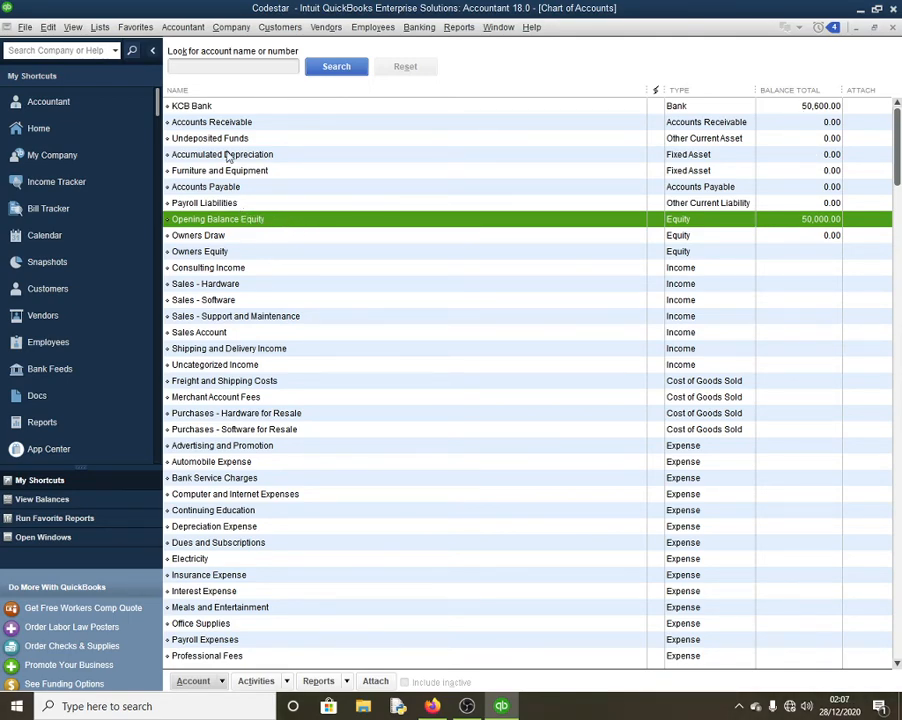
left_click(393, 108)
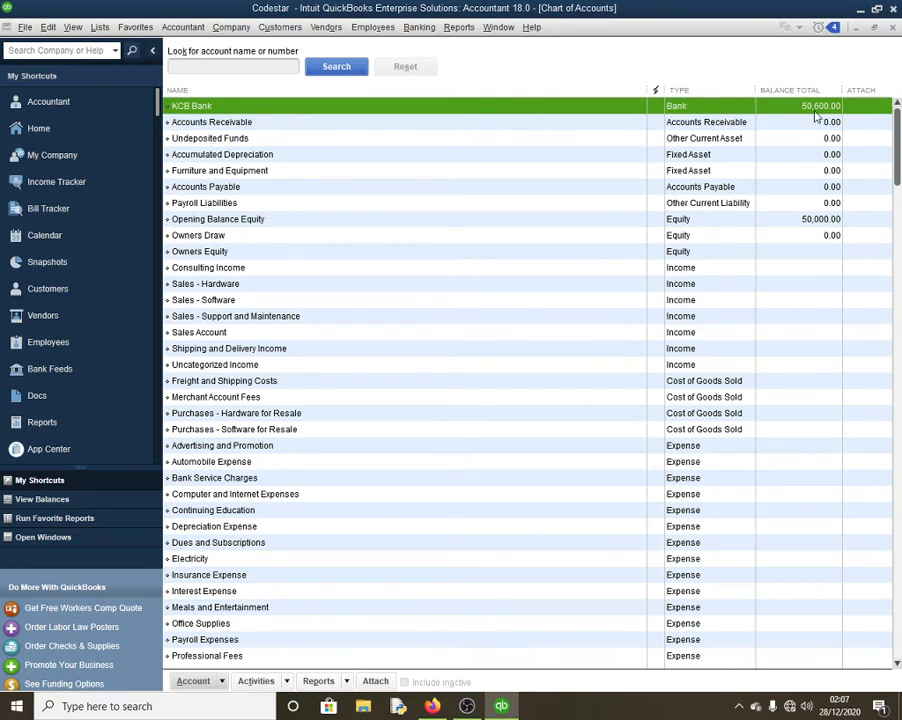
left_click(790, 222)
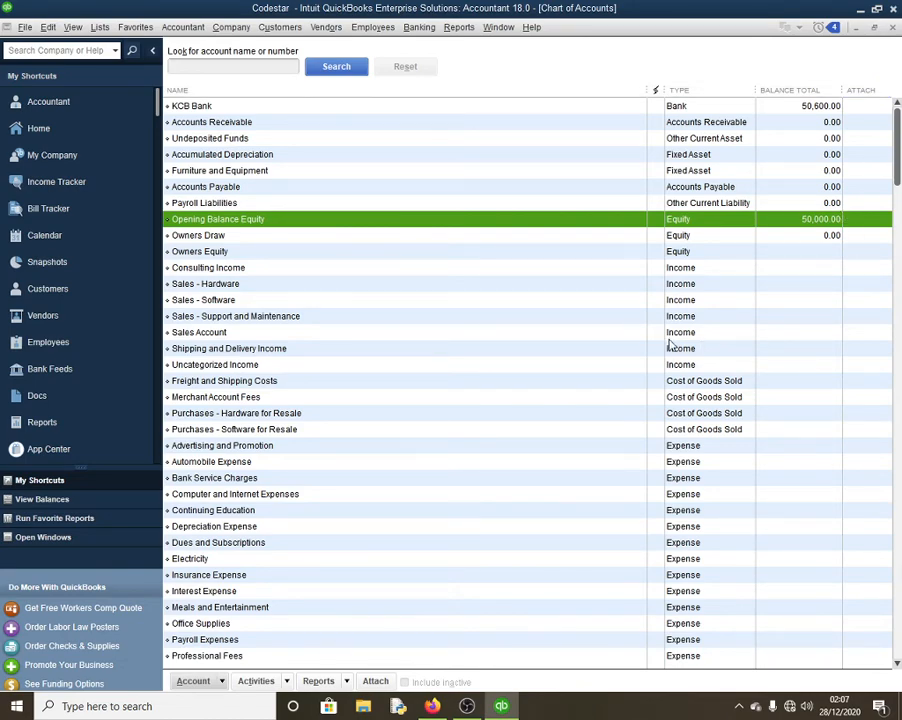
left_click(892, 28)
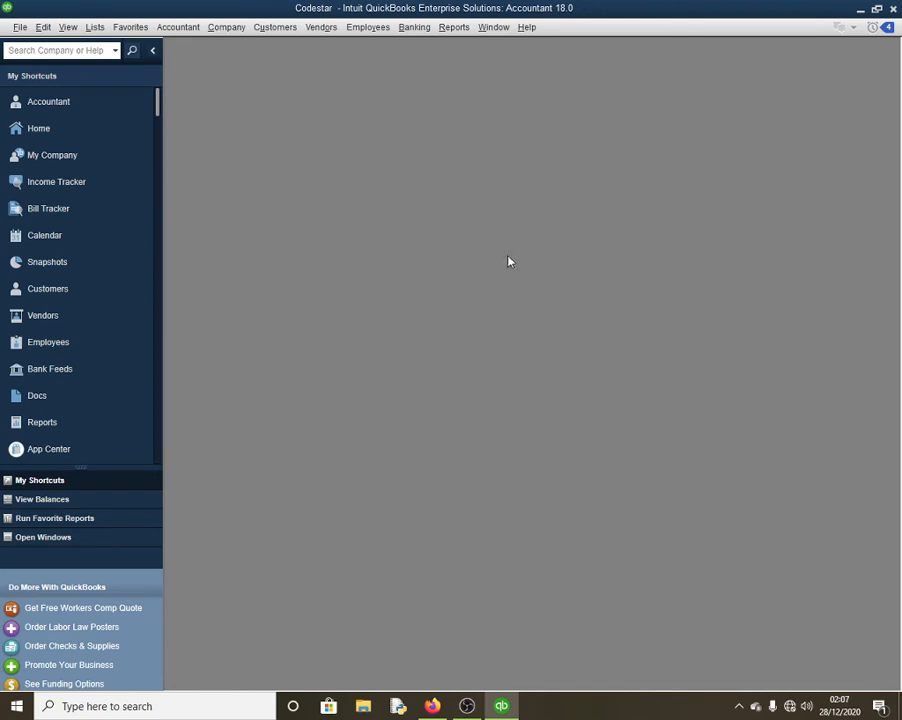
left_click(423, 30)
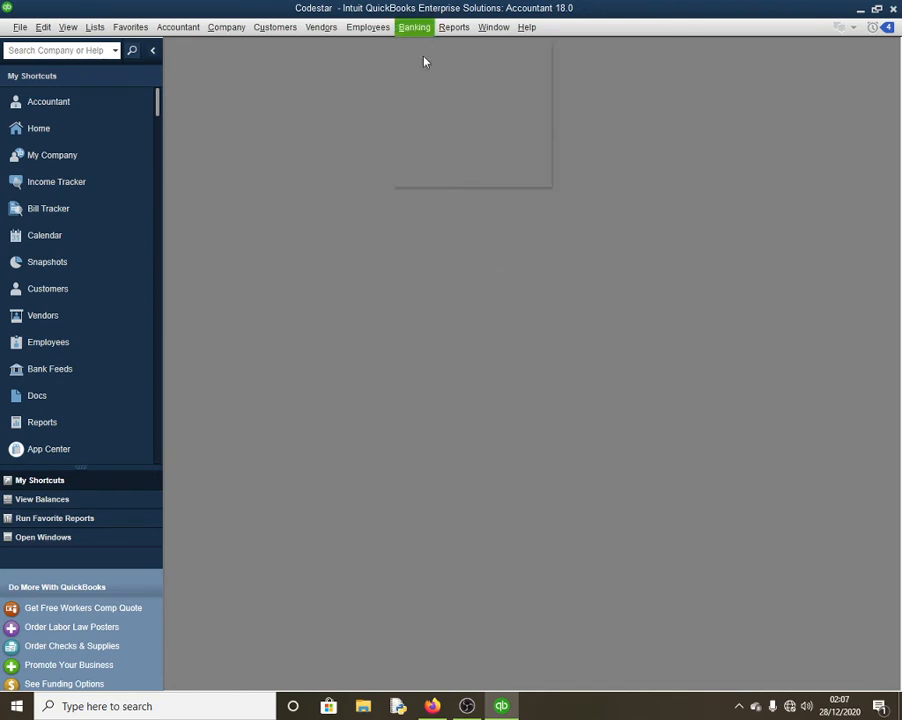
left_click(427, 69)
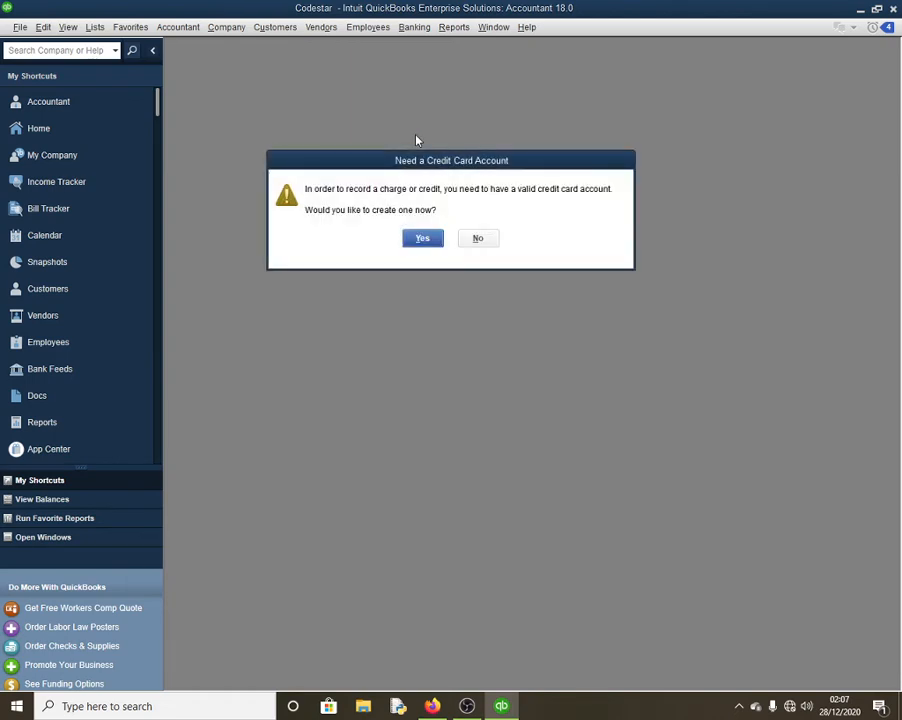
left_click(480, 239)
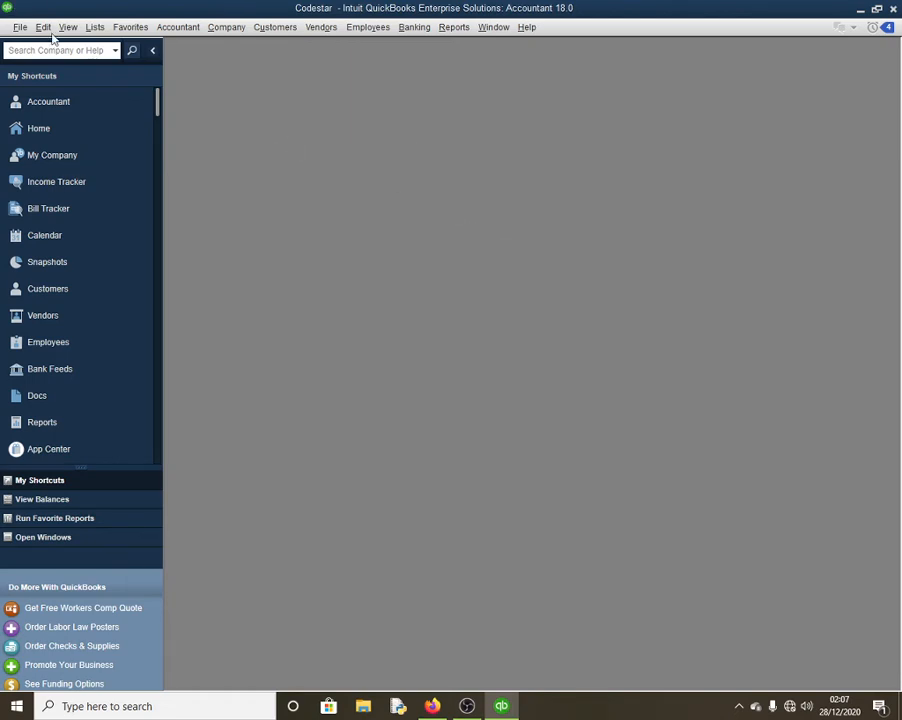
View the standard Profit & Loss report for 01/12/2020 to 31/12/2020, and close it without memorizing it
left_click(455, 28)
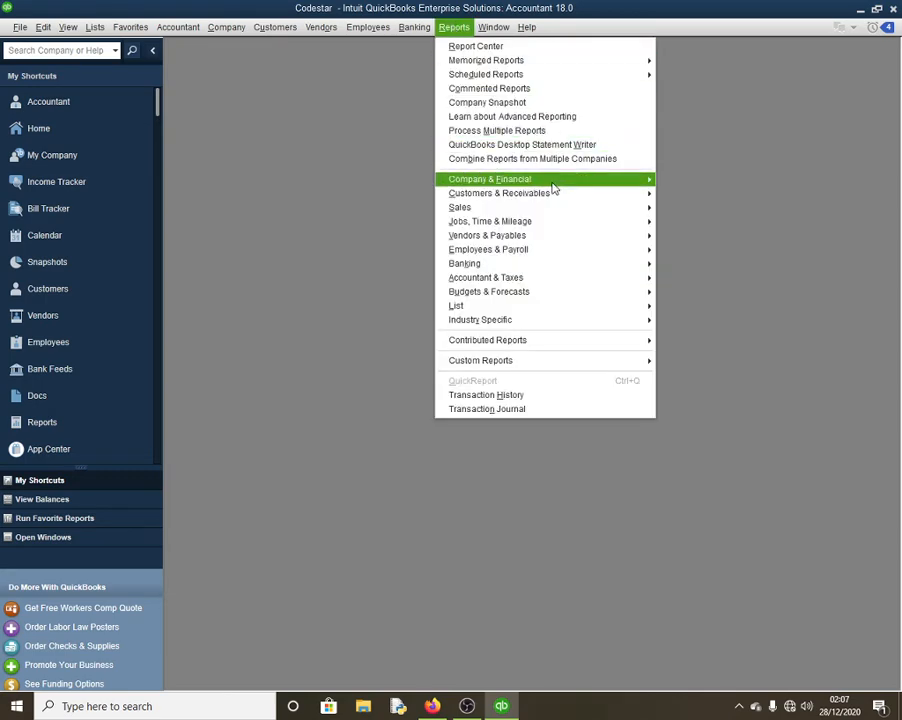
mouse_move(596, 183)
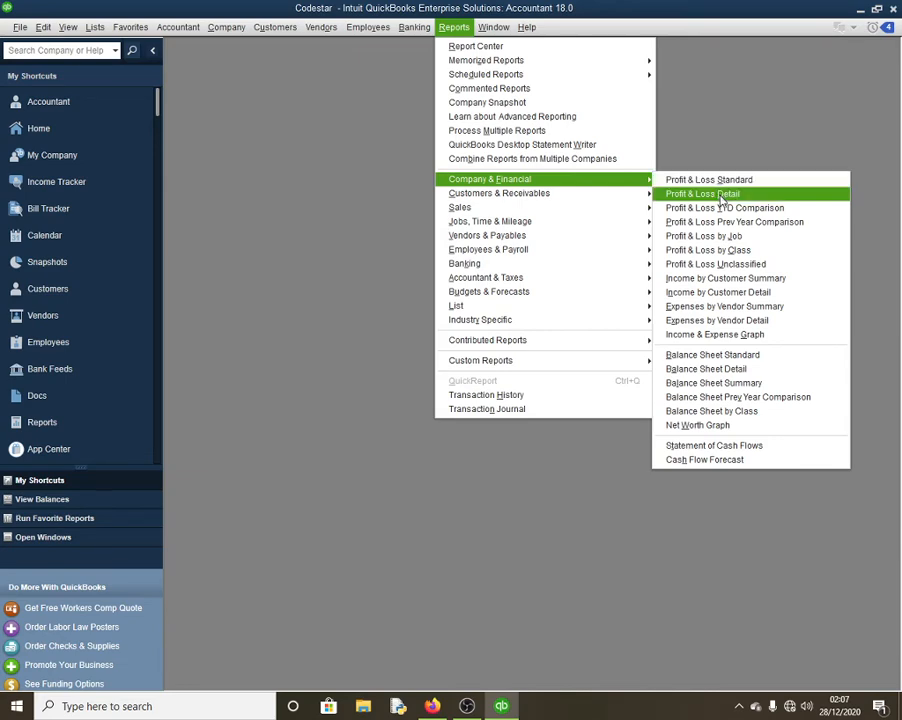
left_click(718, 180)
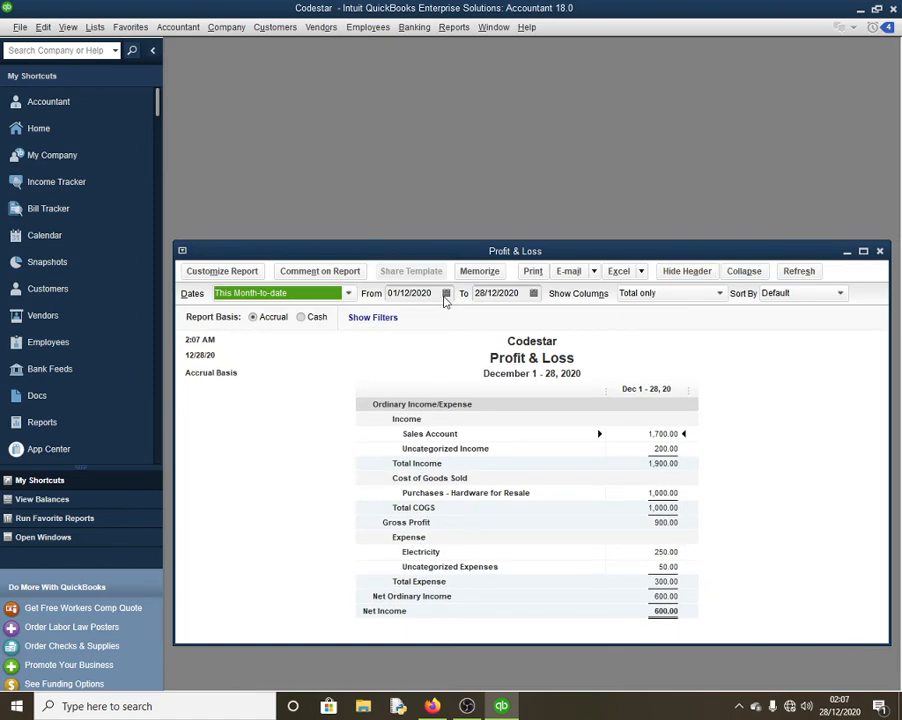
left_click(443, 297)
left_click(446, 293)
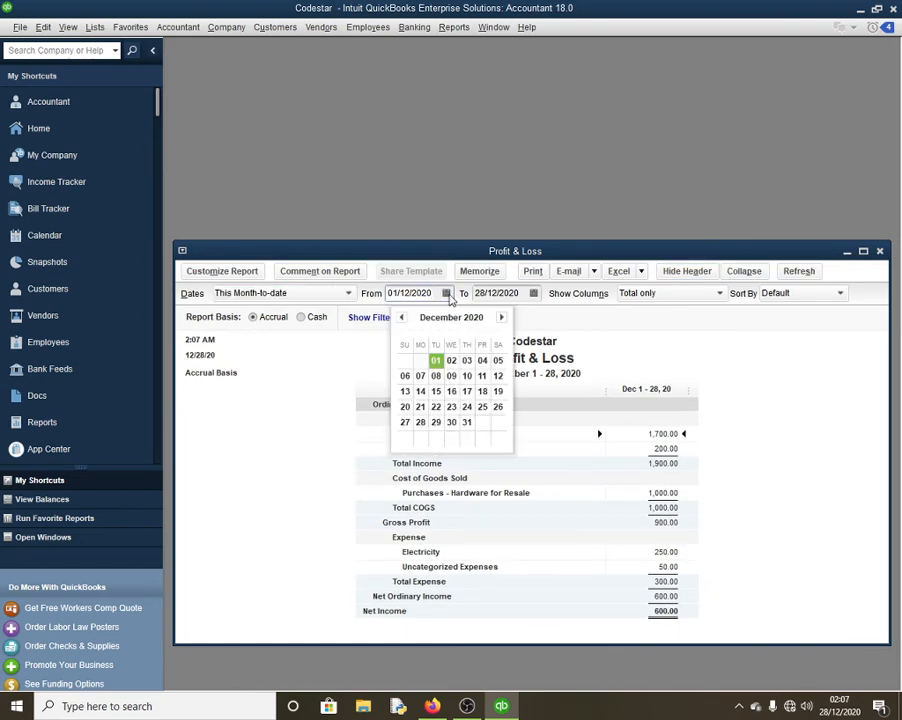
left_click(440, 361)
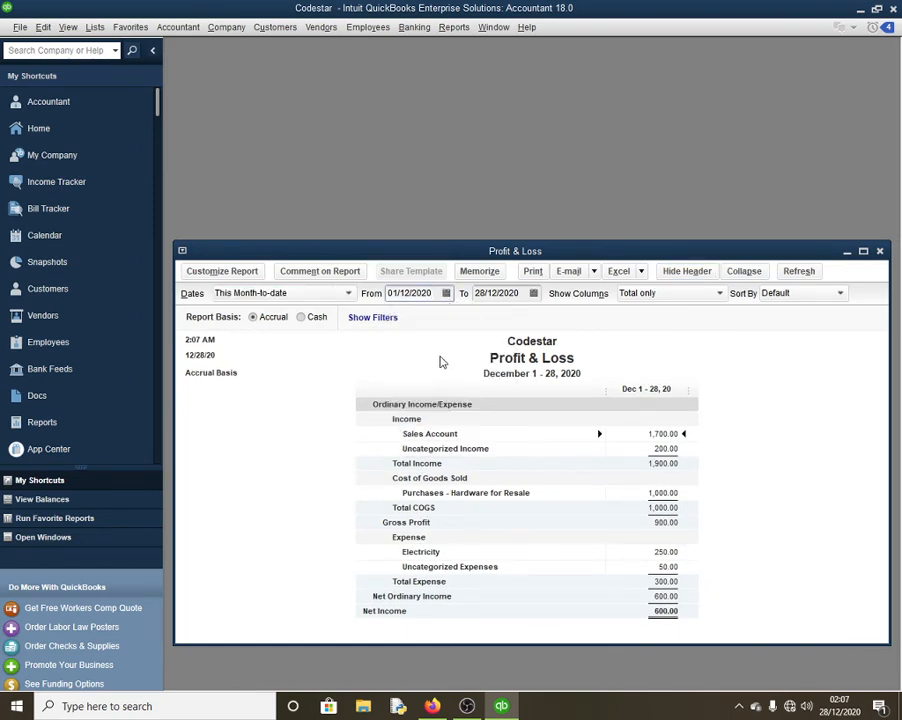
left_click(533, 293)
left_click(555, 424)
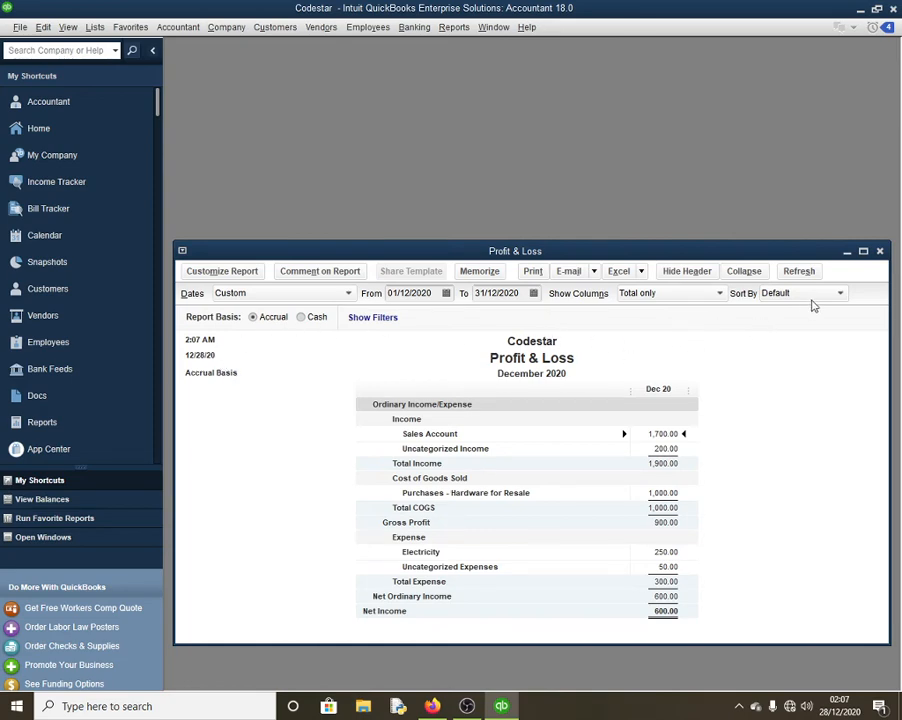
left_click(880, 251)
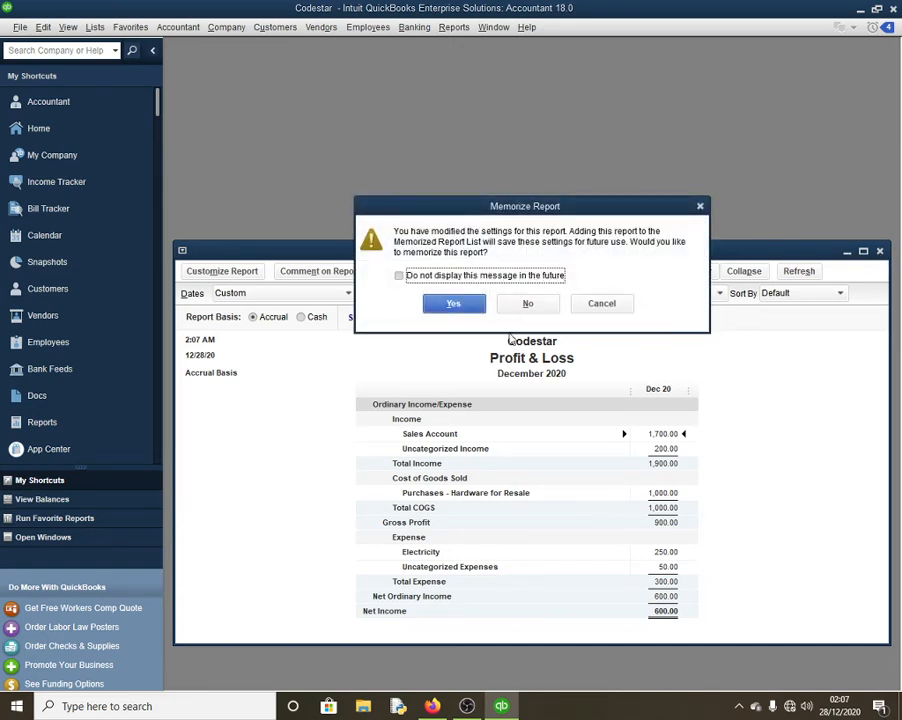
left_click(522, 301)
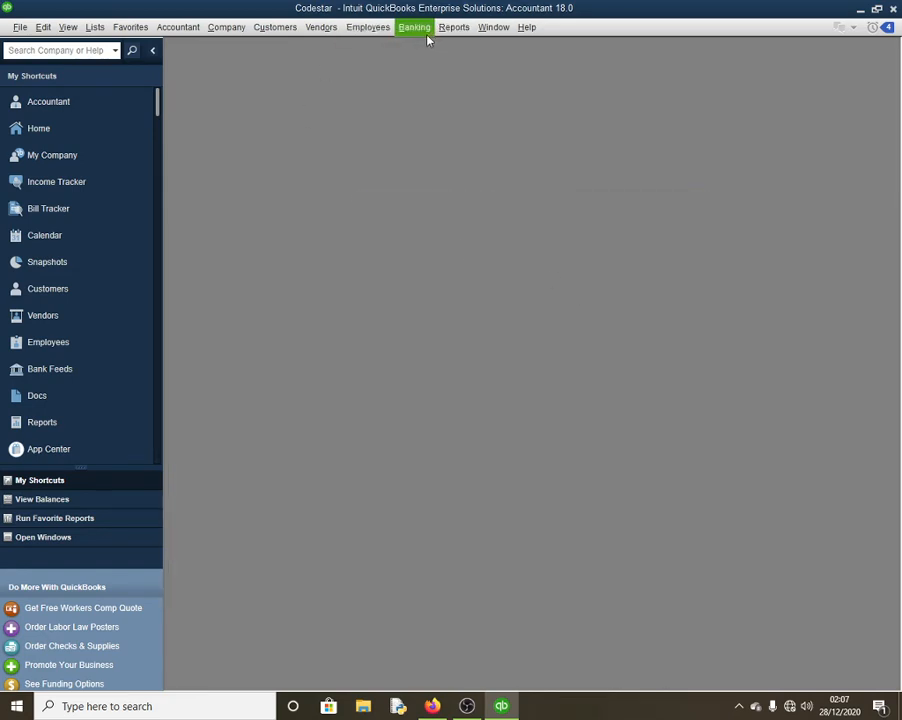
View the standard Balance Sheet report for the company and close it
left_click(453, 32)
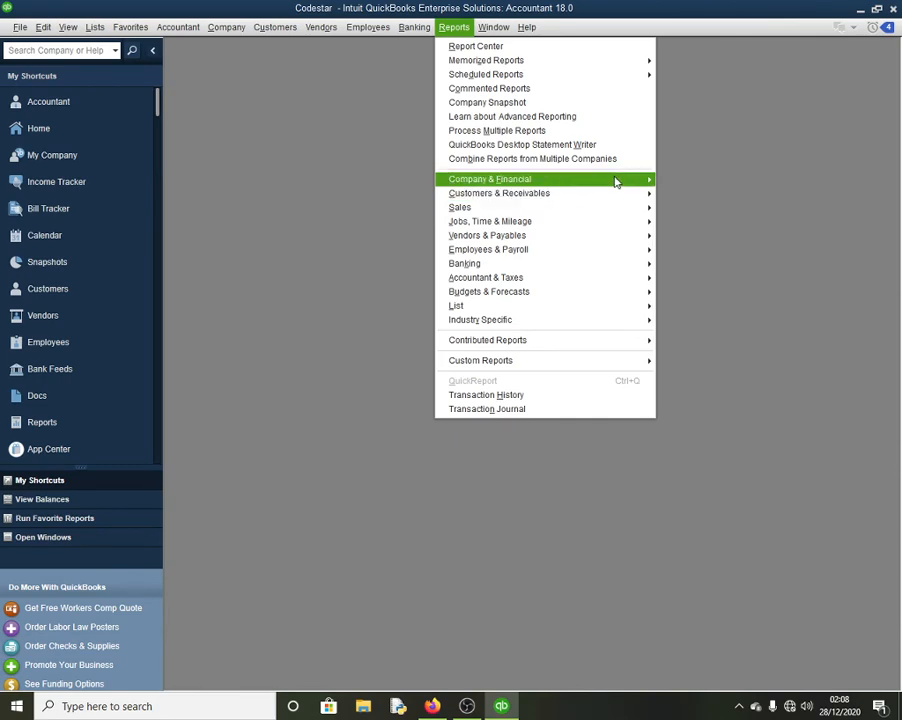
mouse_move(614, 181)
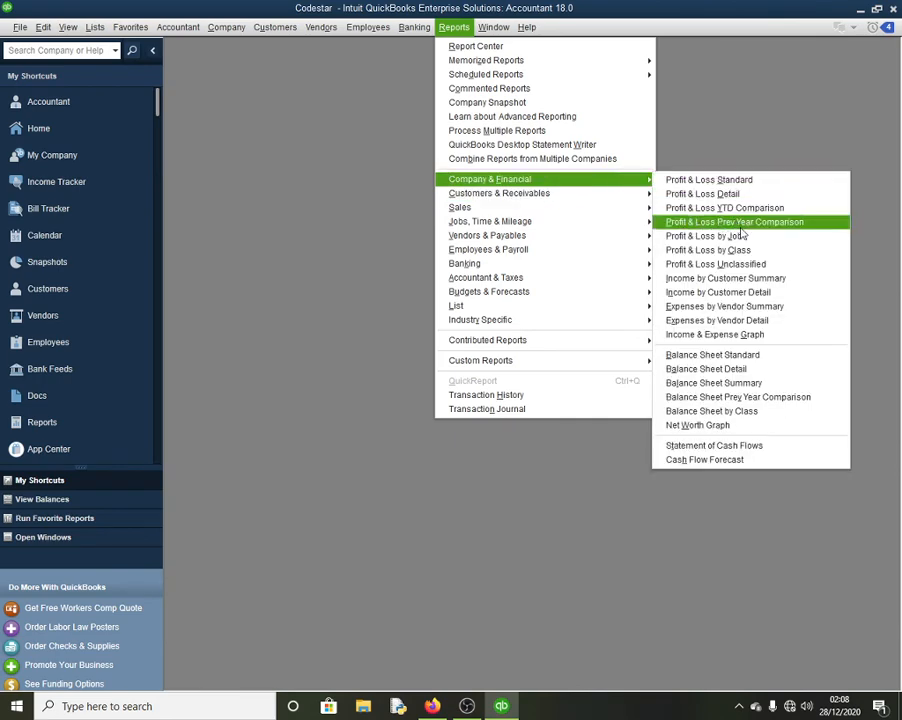
left_click(712, 355)
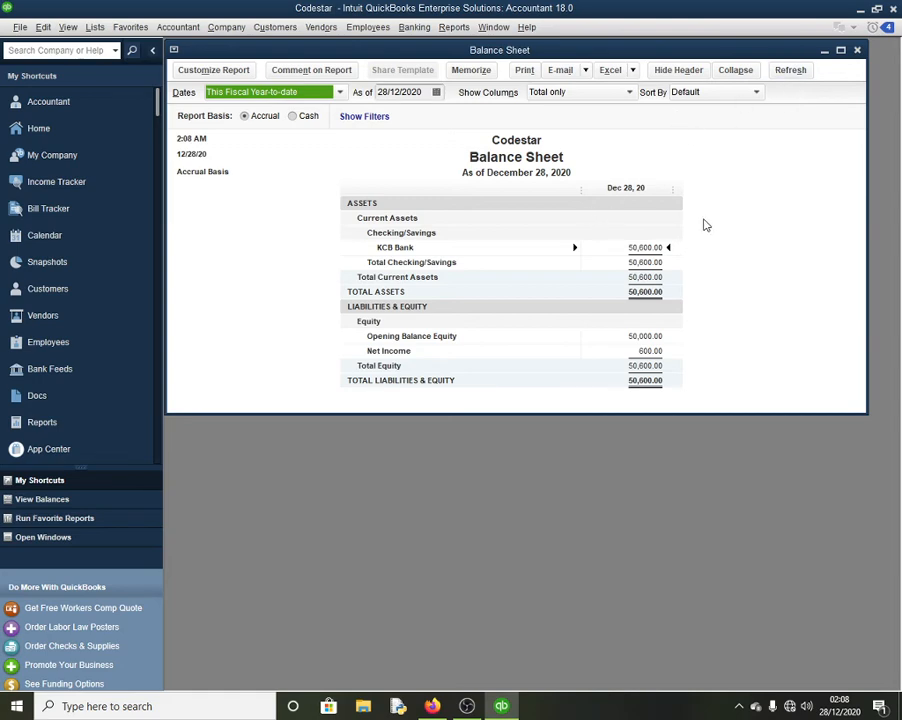
left_click(857, 49)
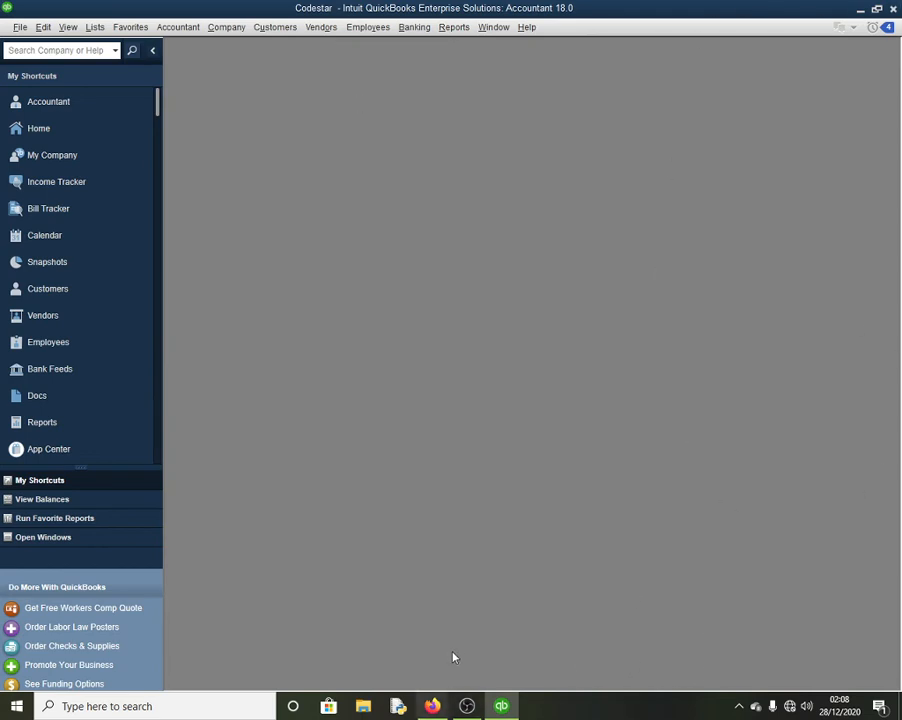
left_click(506, 712)
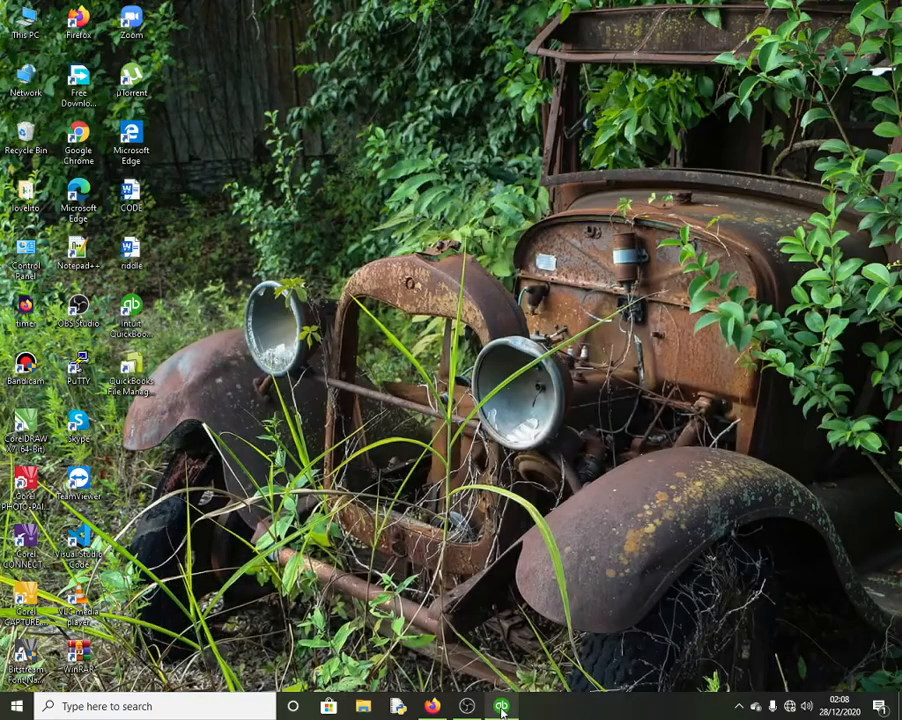
left_click(502, 706)
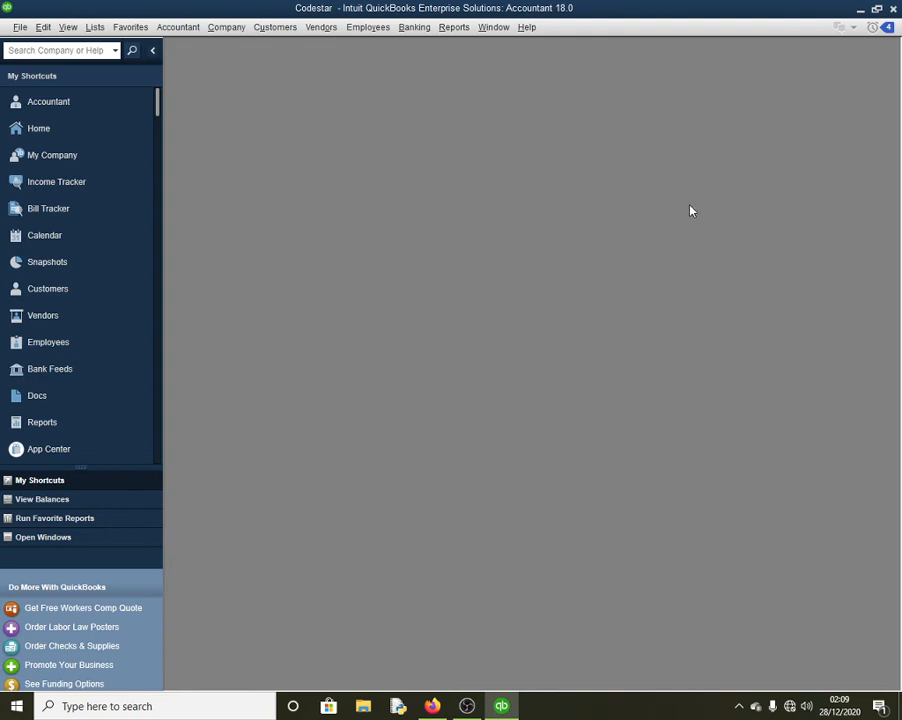
Switch to Firefox and look through the QUICKBOOKS EXERCISE document as far as QUICKBOOKS LESSON THREE
left_click(430, 706)
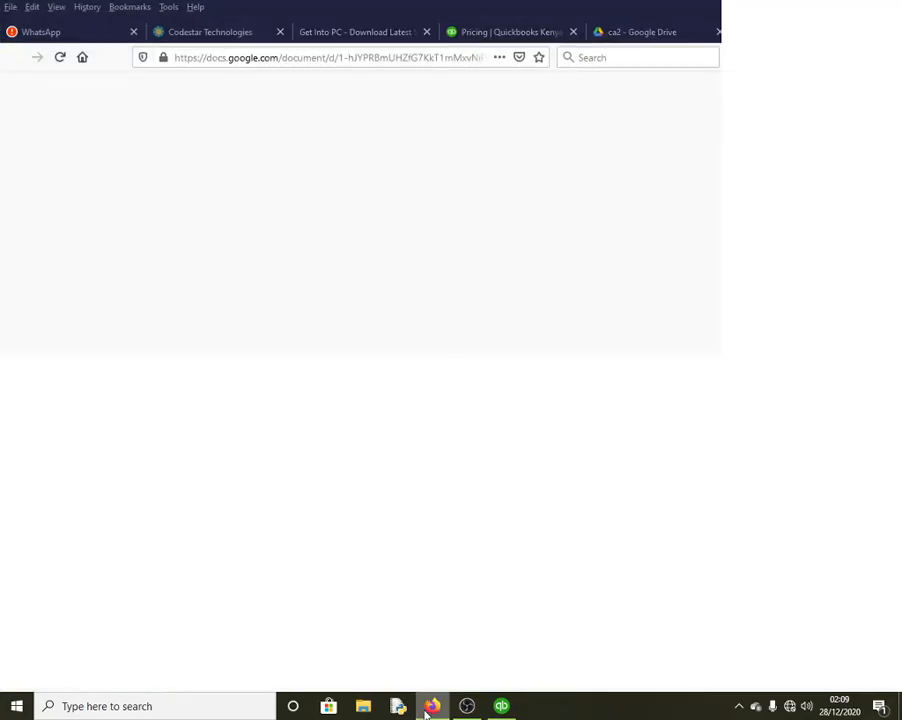
scroll(598, 380, "down", 6)
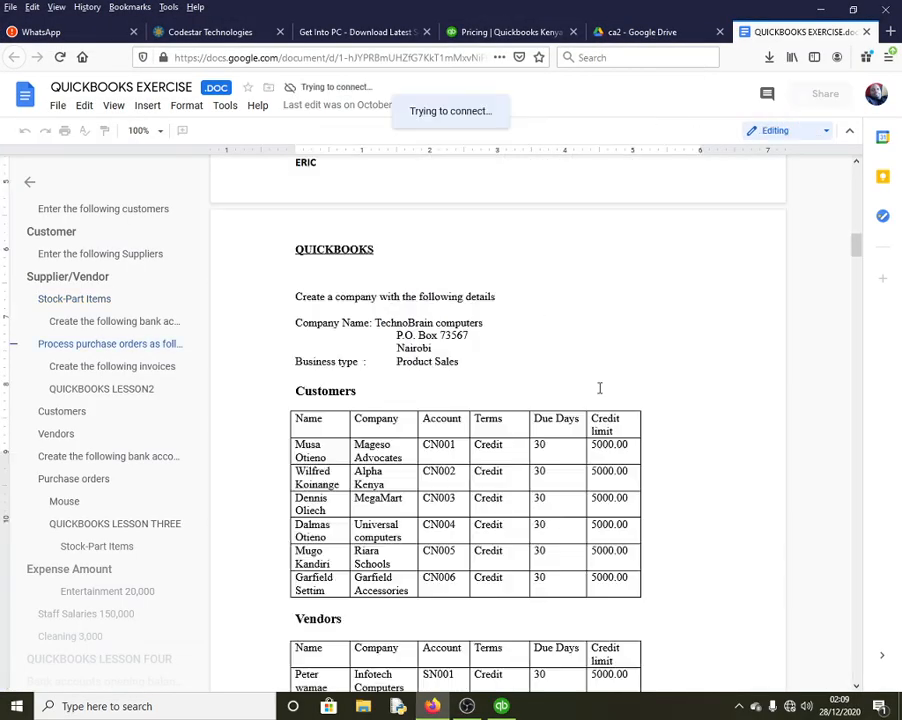
scroll(640, 395, "down", 5)
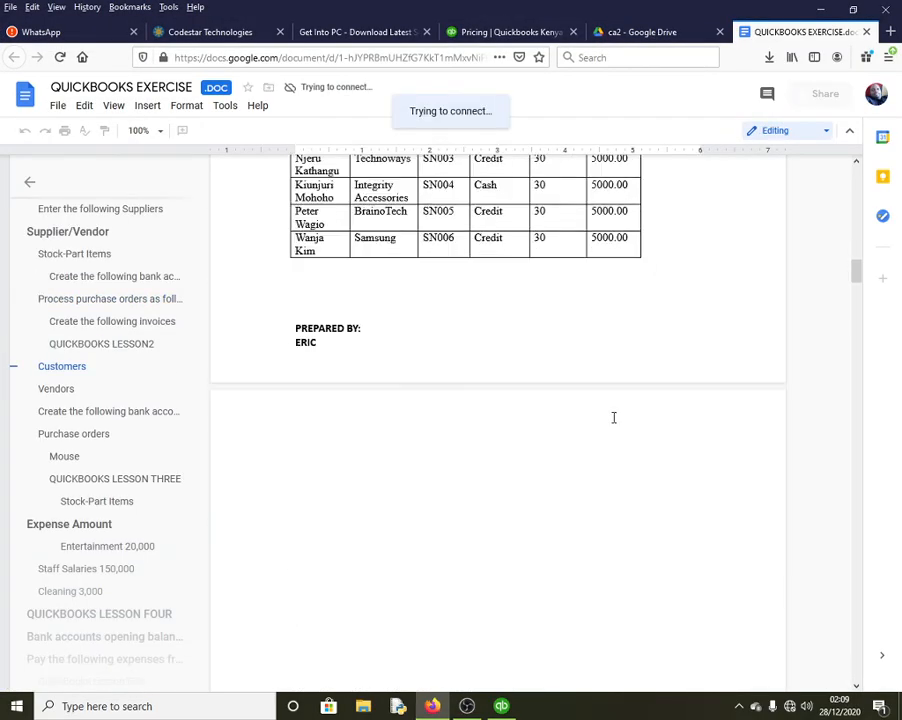
scroll(614, 416, "down", 15)
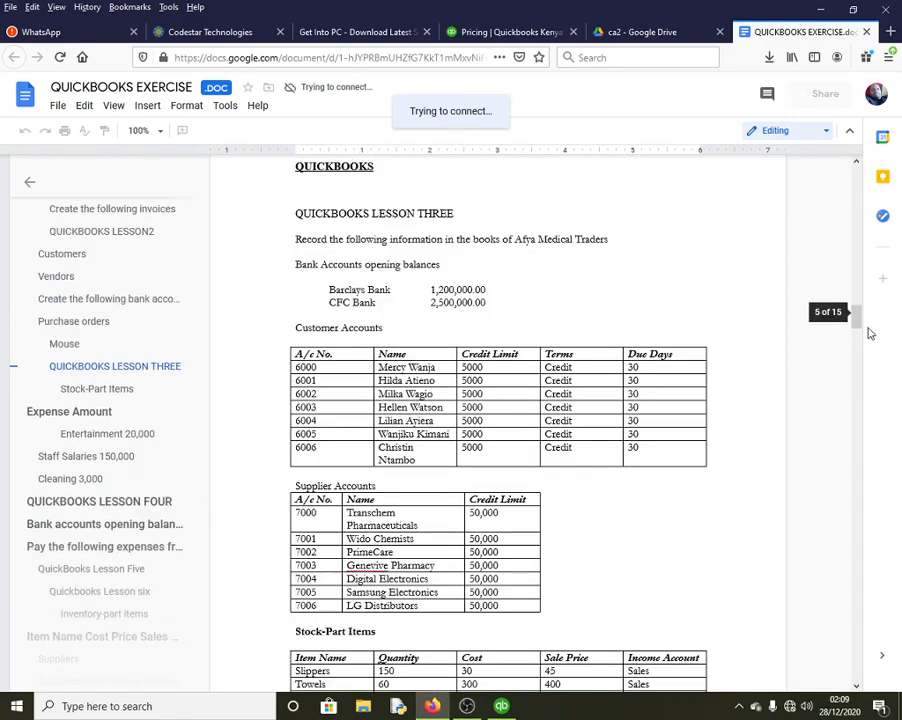
Look through the final exercises of the QUICKBOOKS EXERCISE document, including the expense payments and bank reconciliation, and return to QuickBooks
left_click_drag(856, 322, 868, 667)
scroll(480, 460, "up", 2)
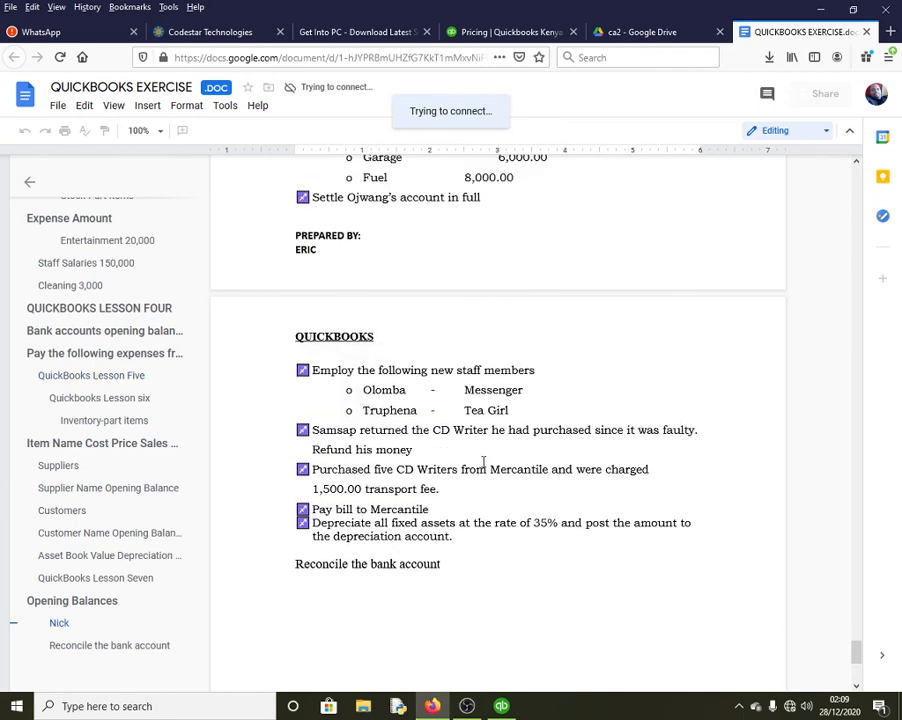
scroll(439, 505, "up", 3)
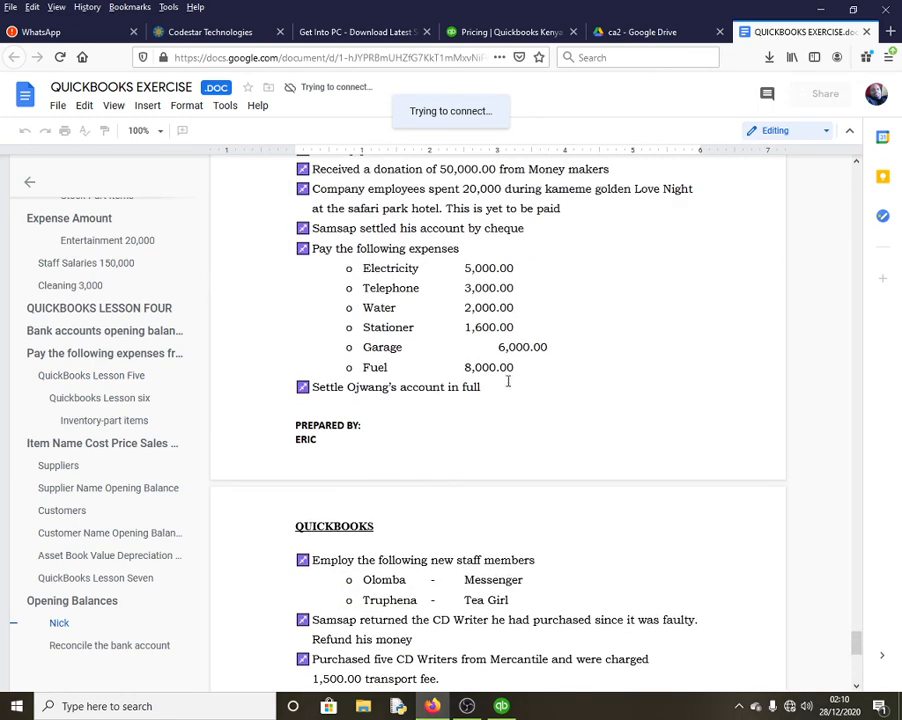
scroll(528, 345, "up", 4)
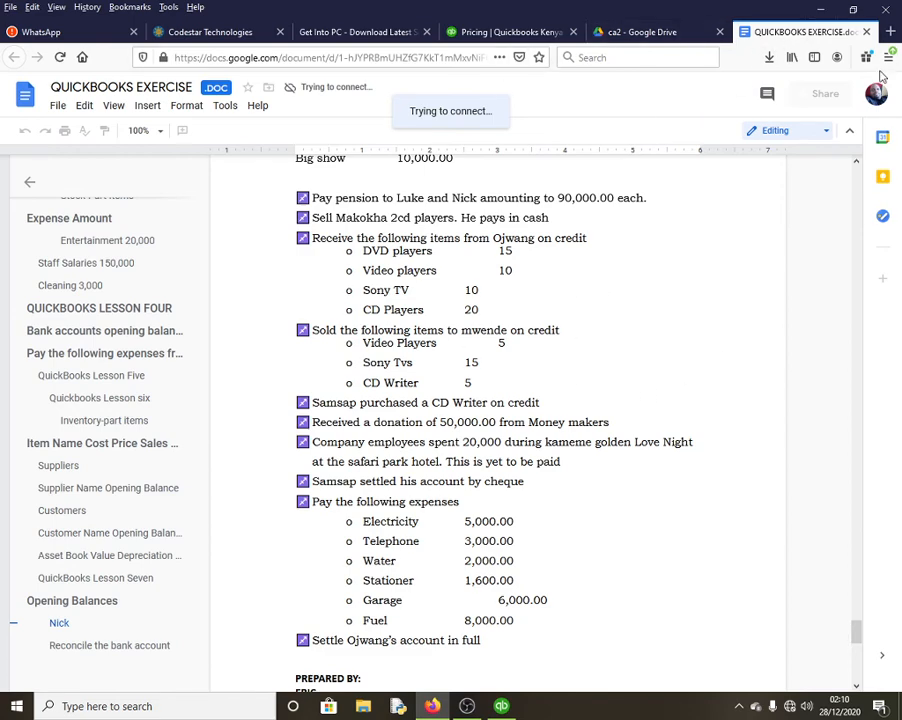
left_click(820, 10)
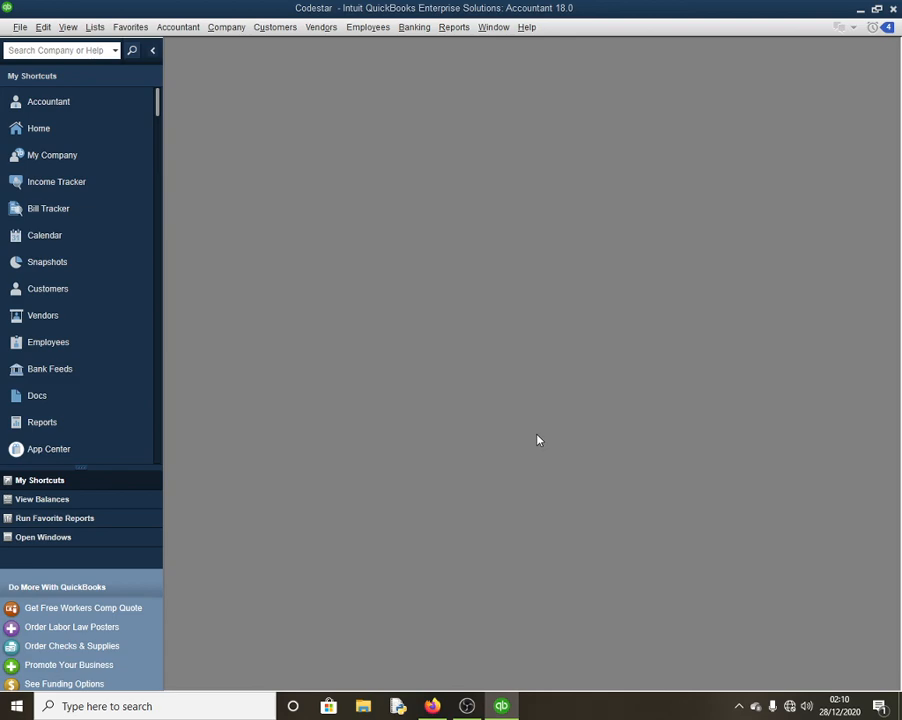
Switch back to Firefox and review the customer invoice and employee exercises in the document's Opening Balances section
left_click(432, 706)
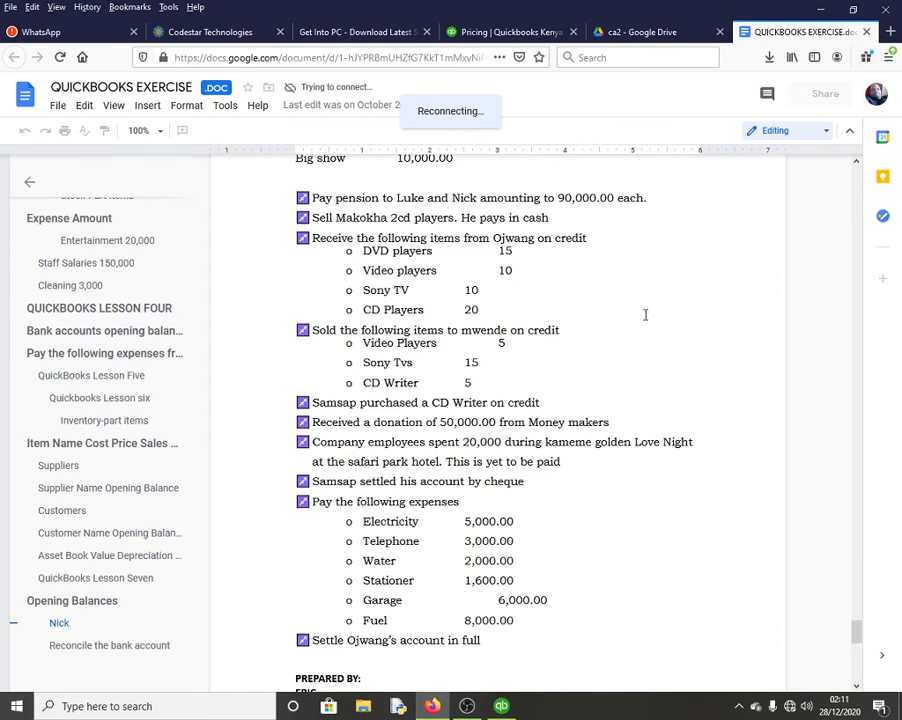
scroll(649, 374, "up", 3)
scroll(704, 344, "up", 3)
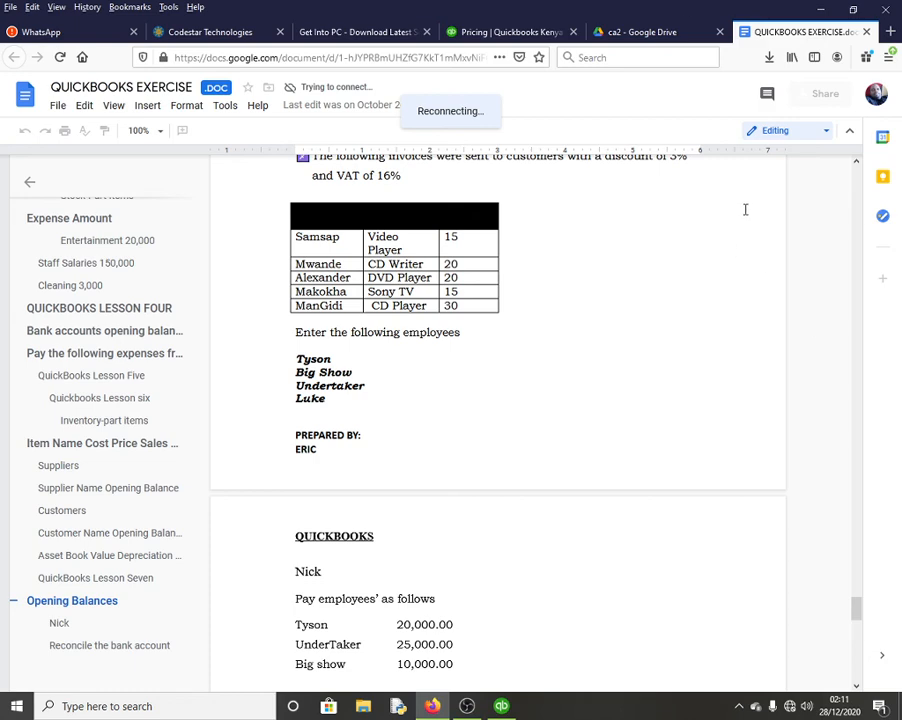
Show the Codestar Technologies website, codestar.co.ke, and switch to QuickBooks
left_click(476, 58)
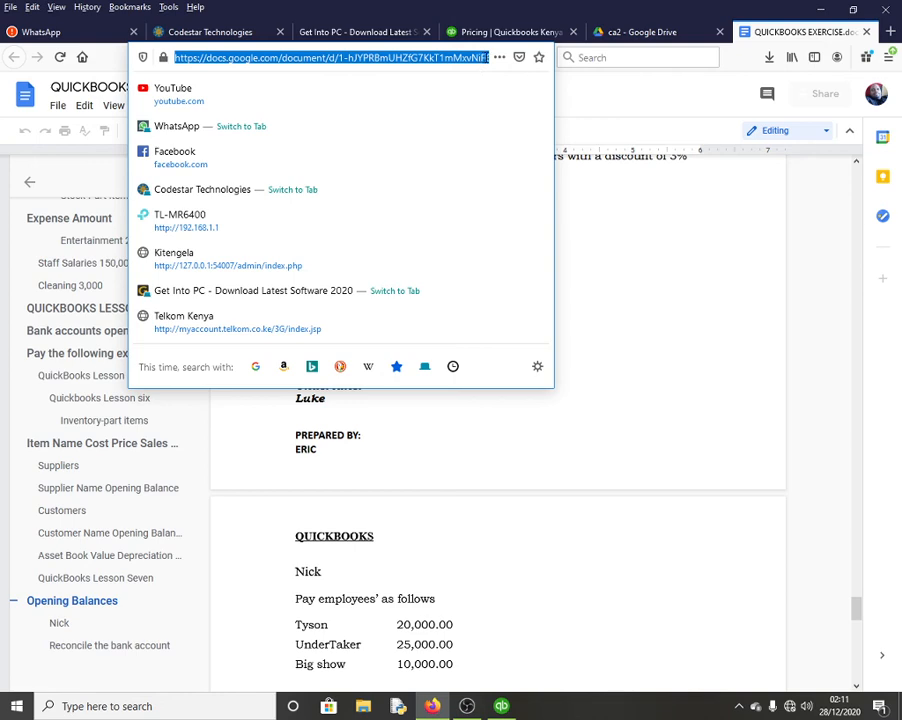
left_click(646, 116)
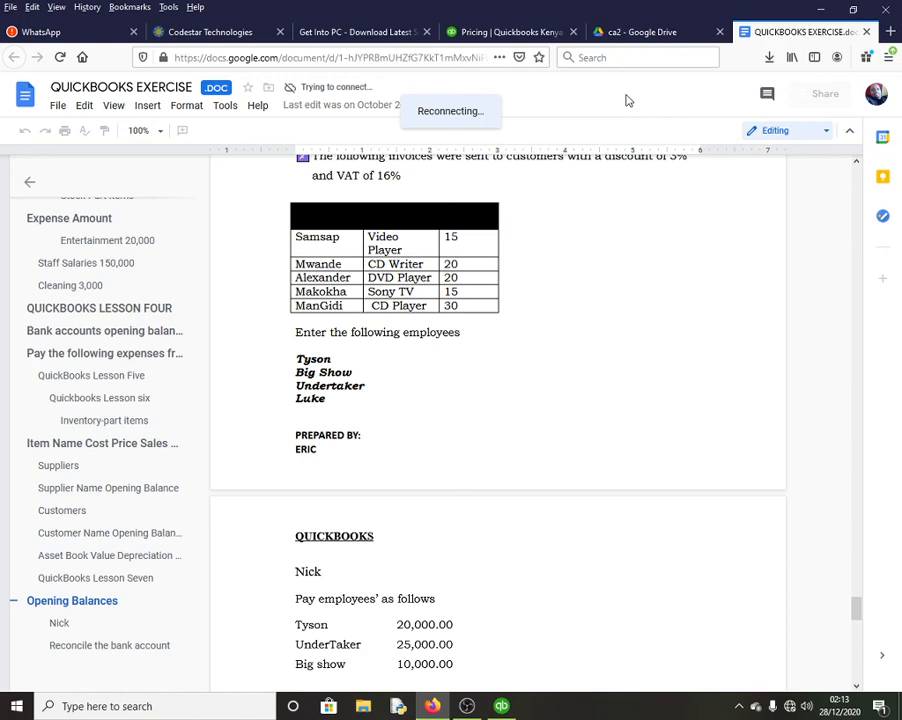
left_click(226, 31)
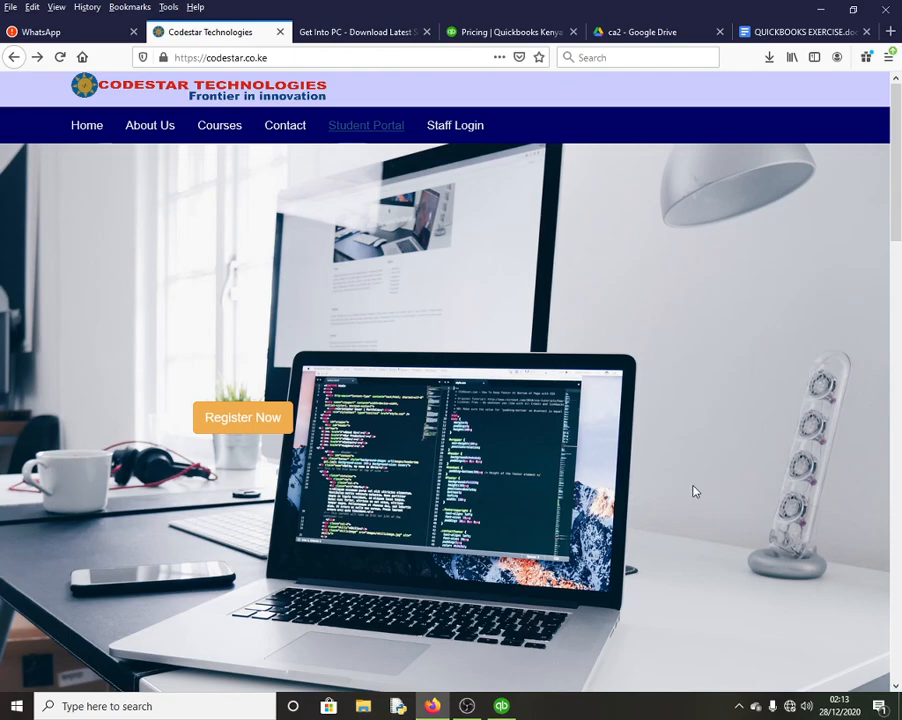
left_click(503, 706)
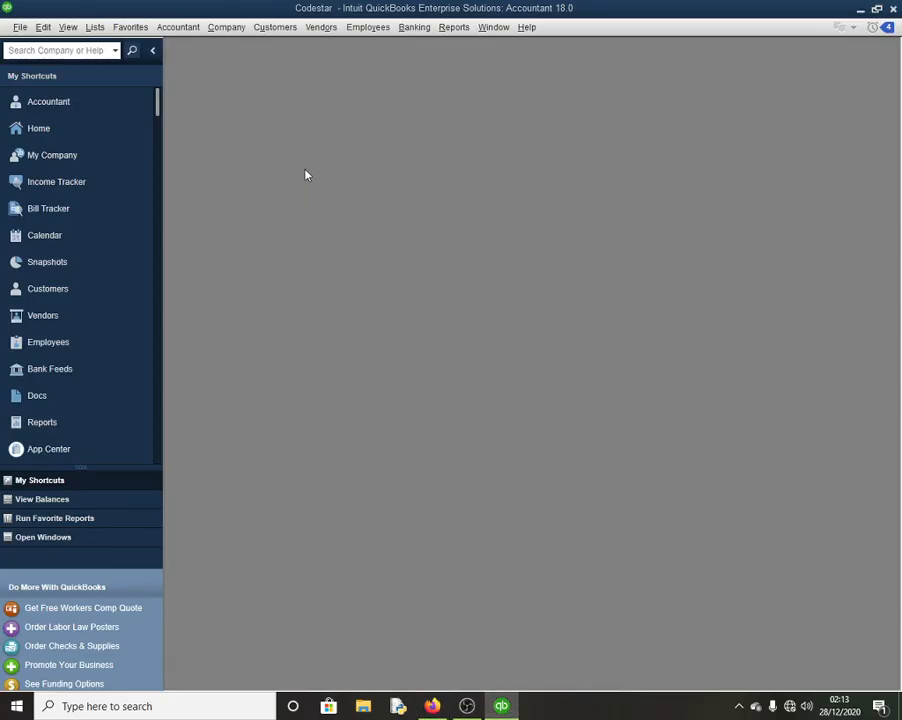
left_click(93, 29)
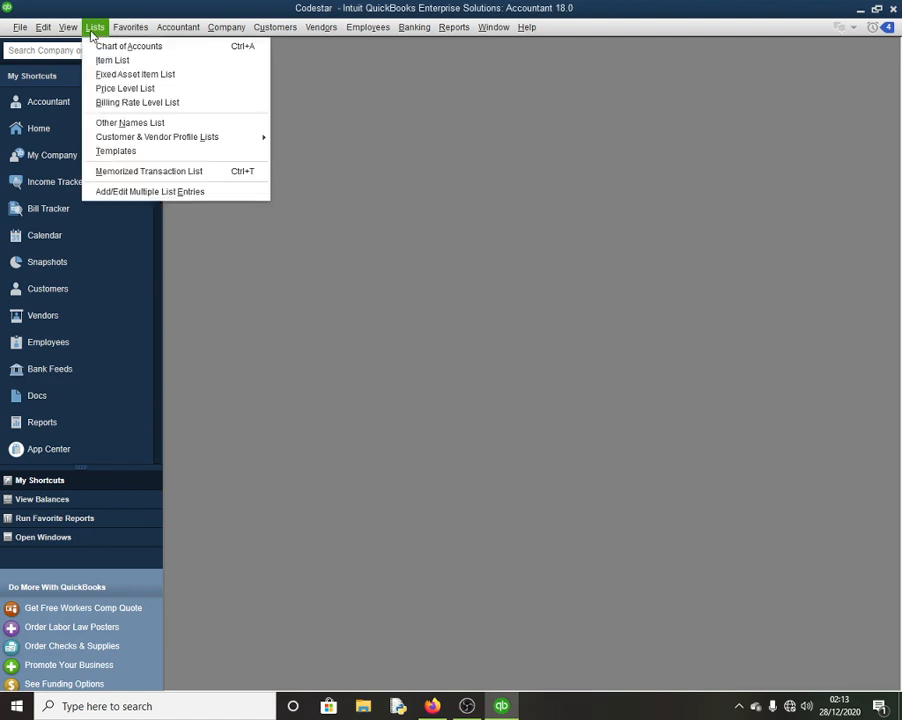
left_click(184, 34)
left_click(280, 31)
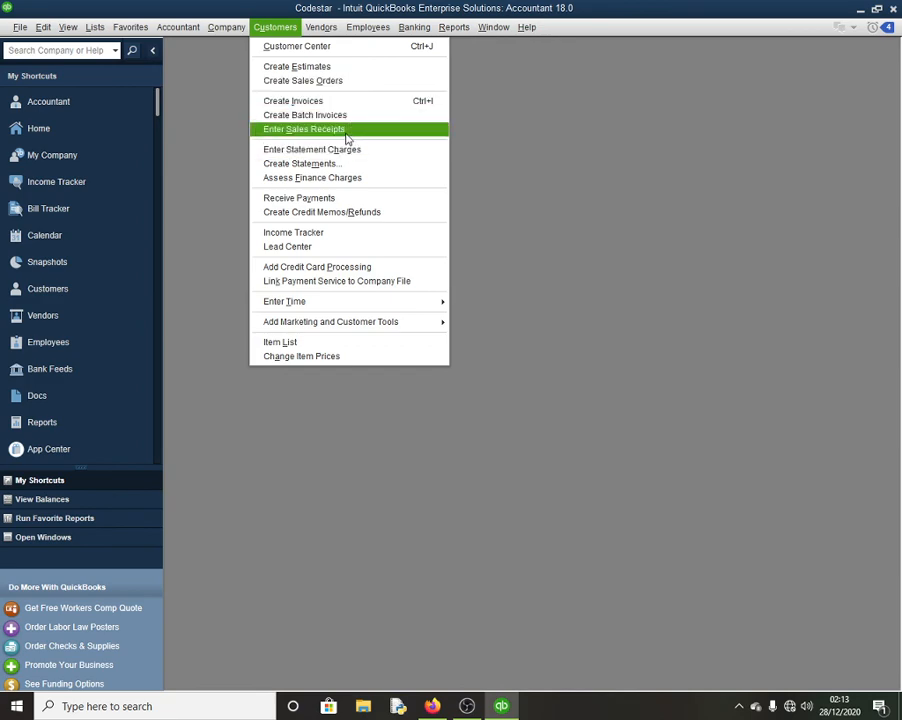
left_click(320, 30)
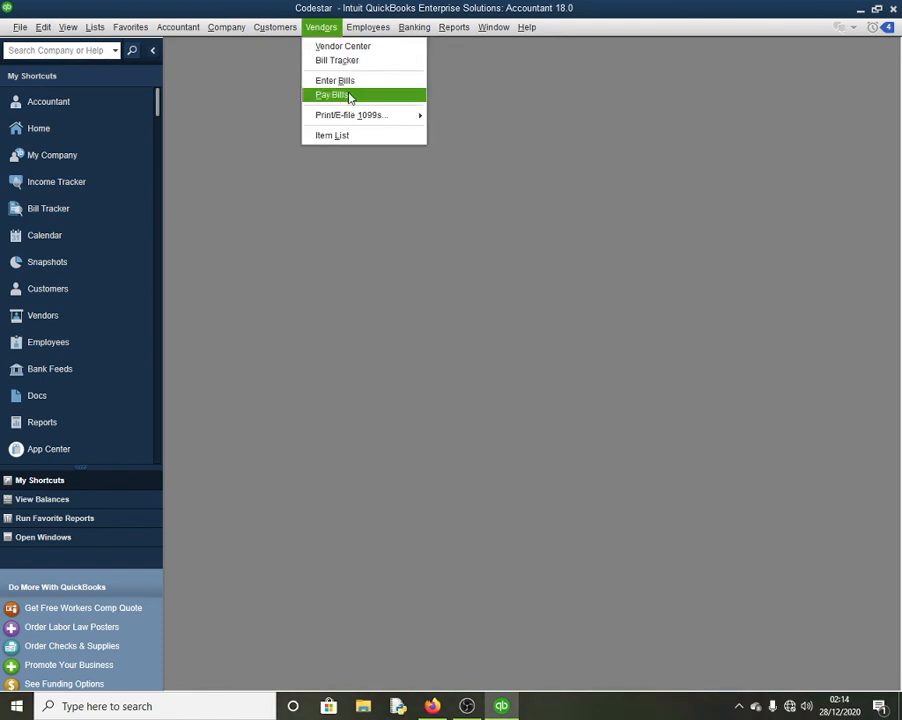
mouse_move(414, 28)
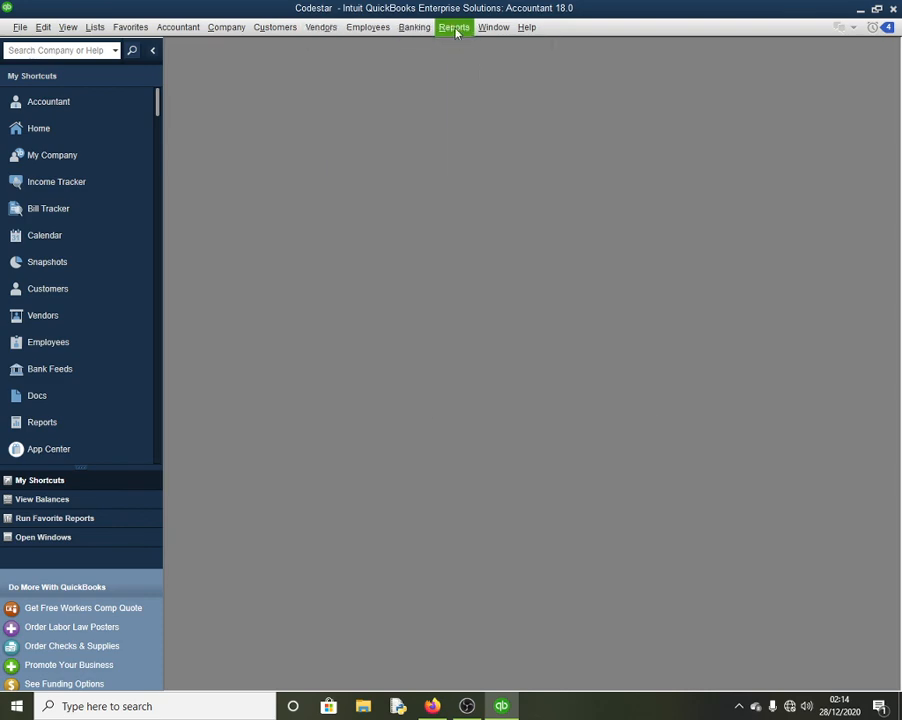
mouse_move(456, 33)
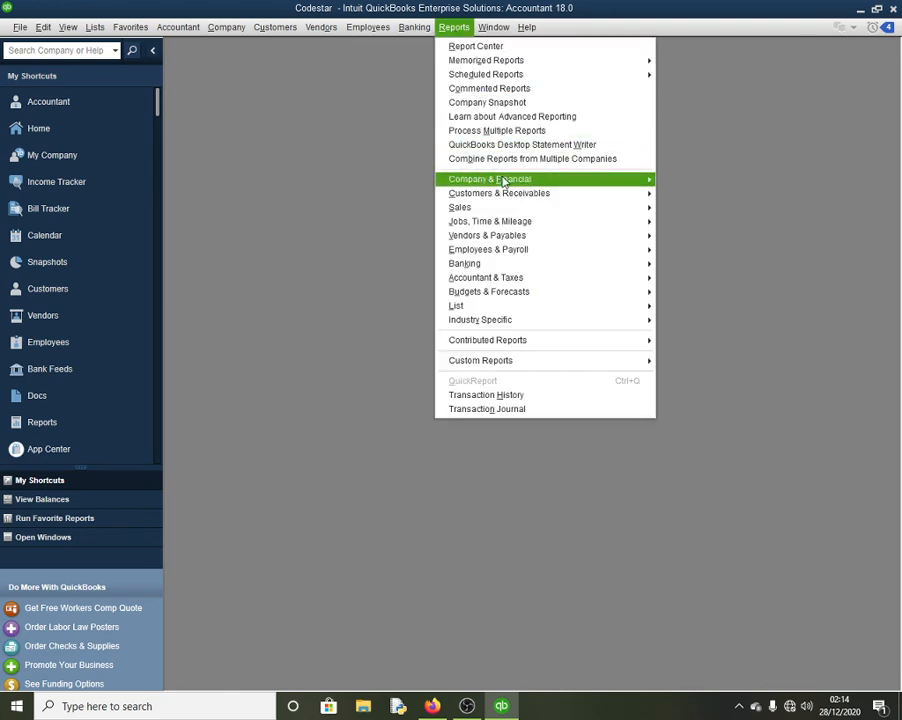
left_click(333, 232)
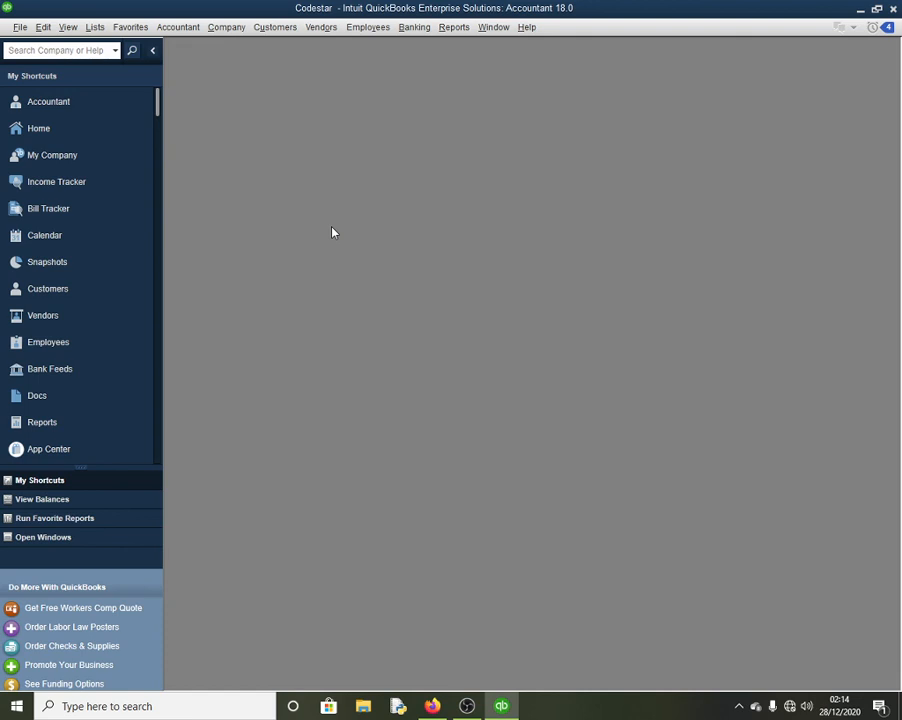
left_click(466, 706)
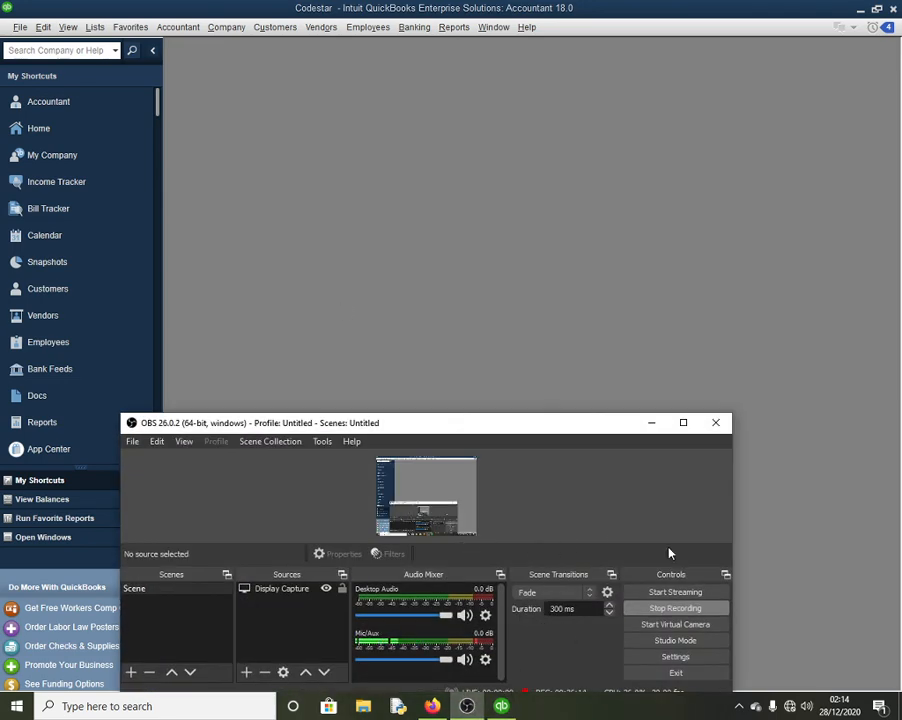